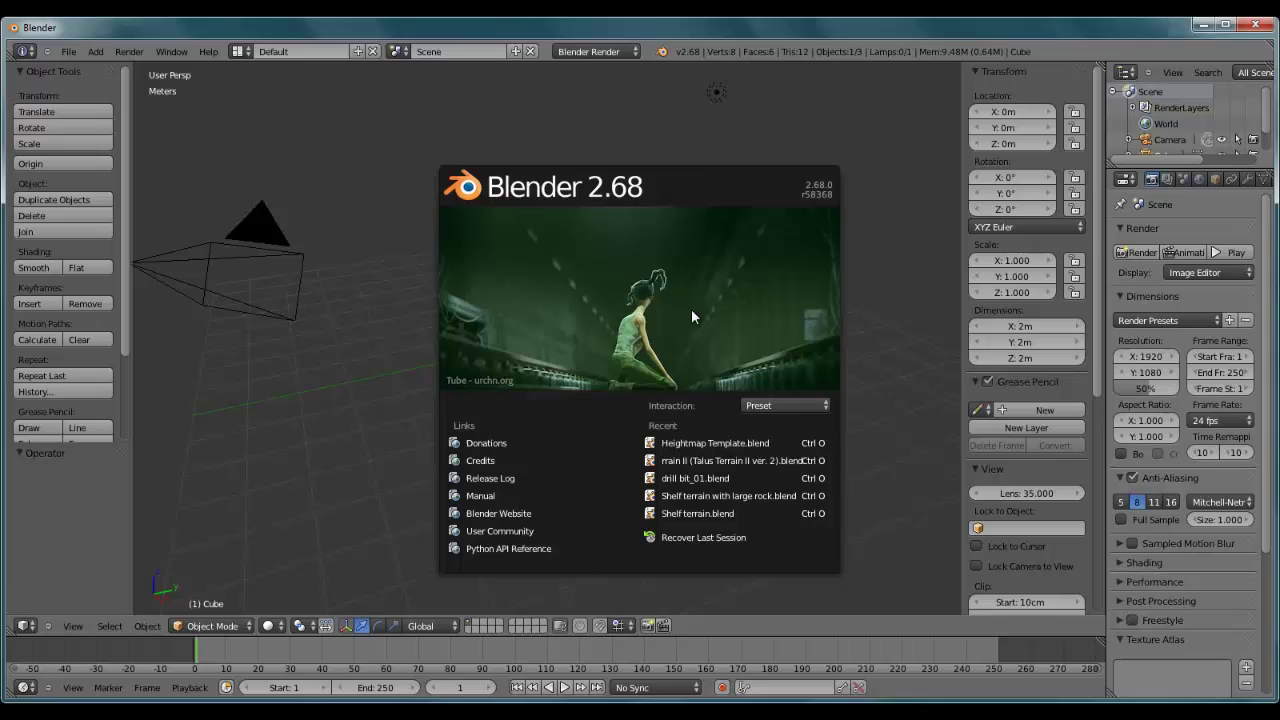
# Open Heightmap Template.blend from the splash screen's Recent list.
pyautogui.click(703, 450)
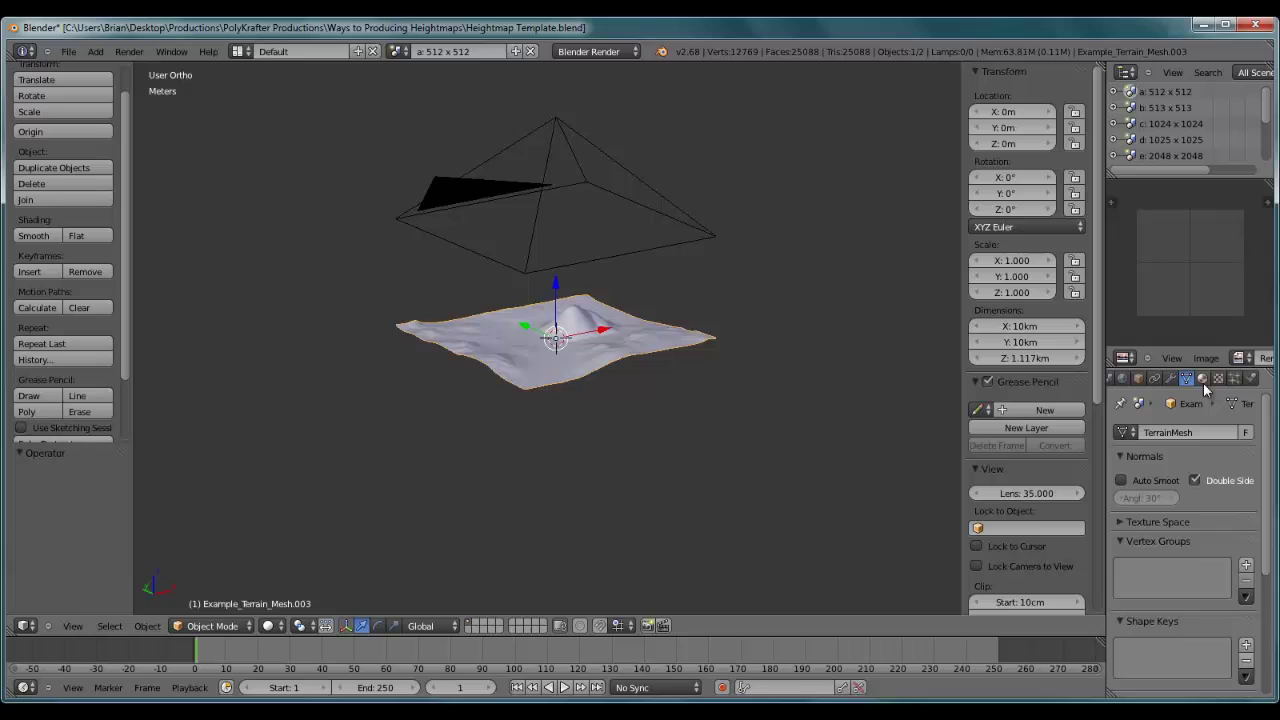
pyautogui.rightClick(604, 254)
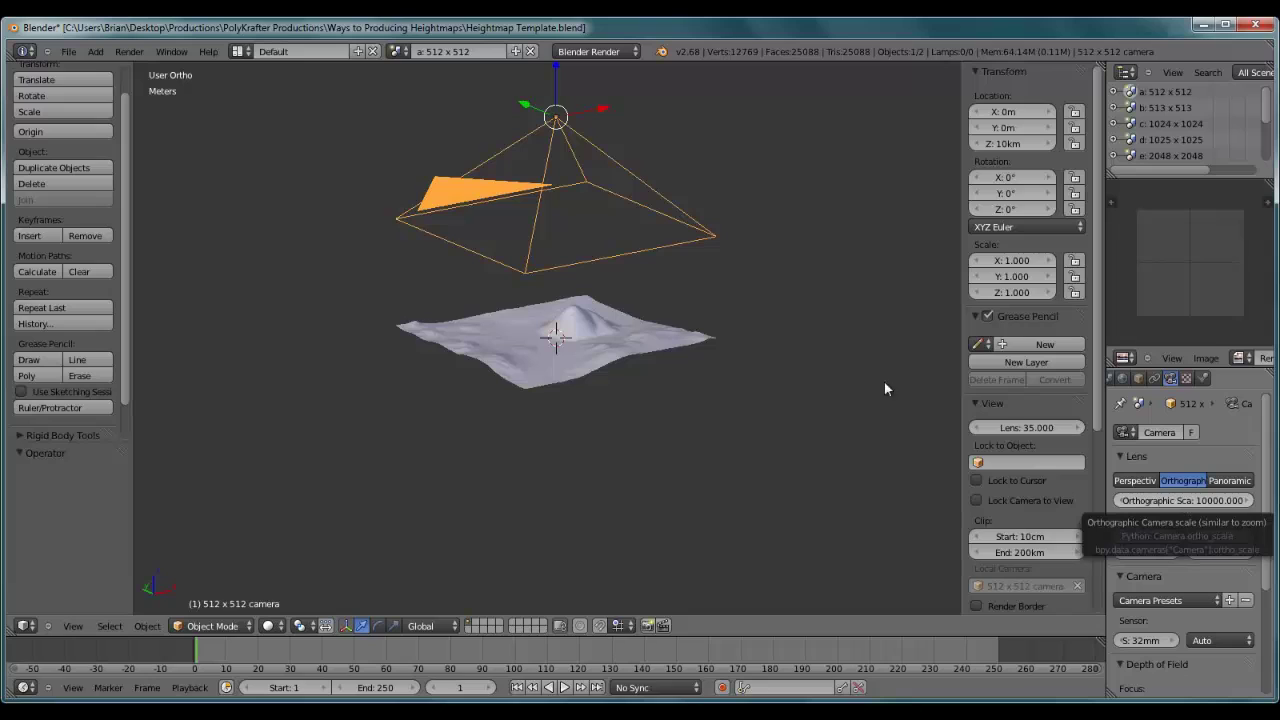
pyautogui.rightClick(553, 346)
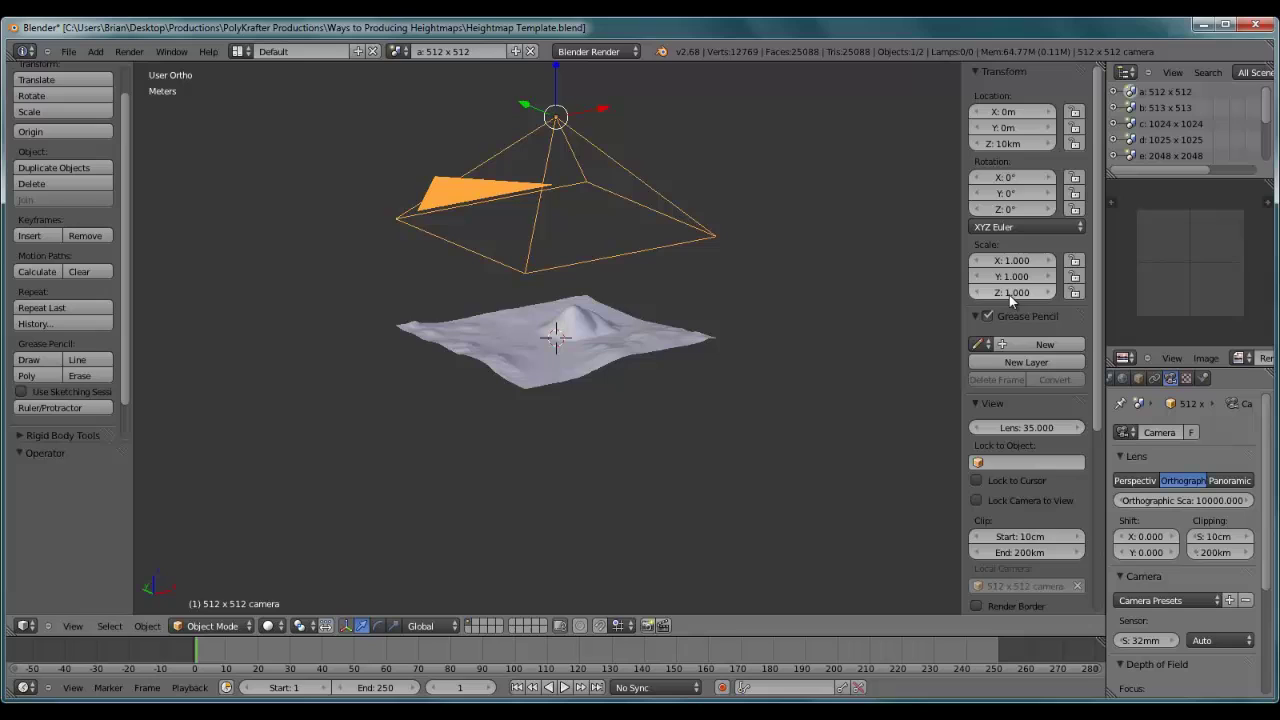
pyautogui.rightClick(590, 354)
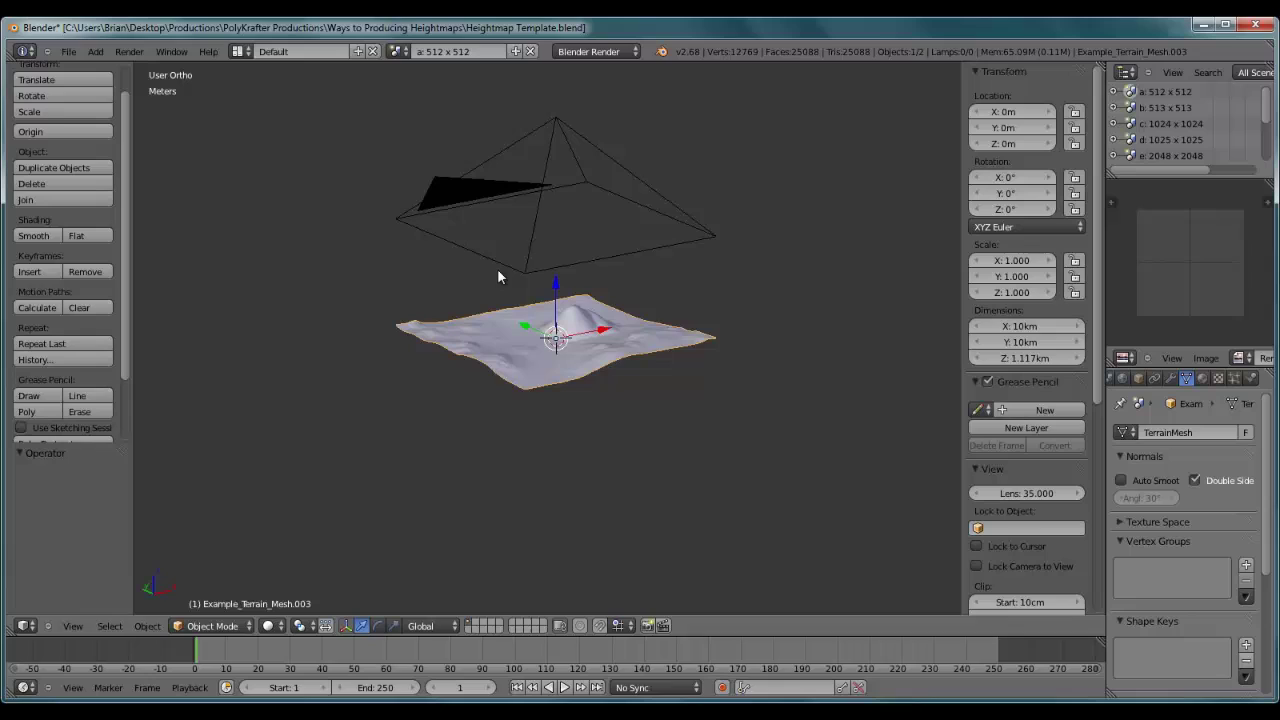
# Switch to the 513 x 513 scene, then back to the 512 x 512 scene.
pyautogui.click(398, 51)
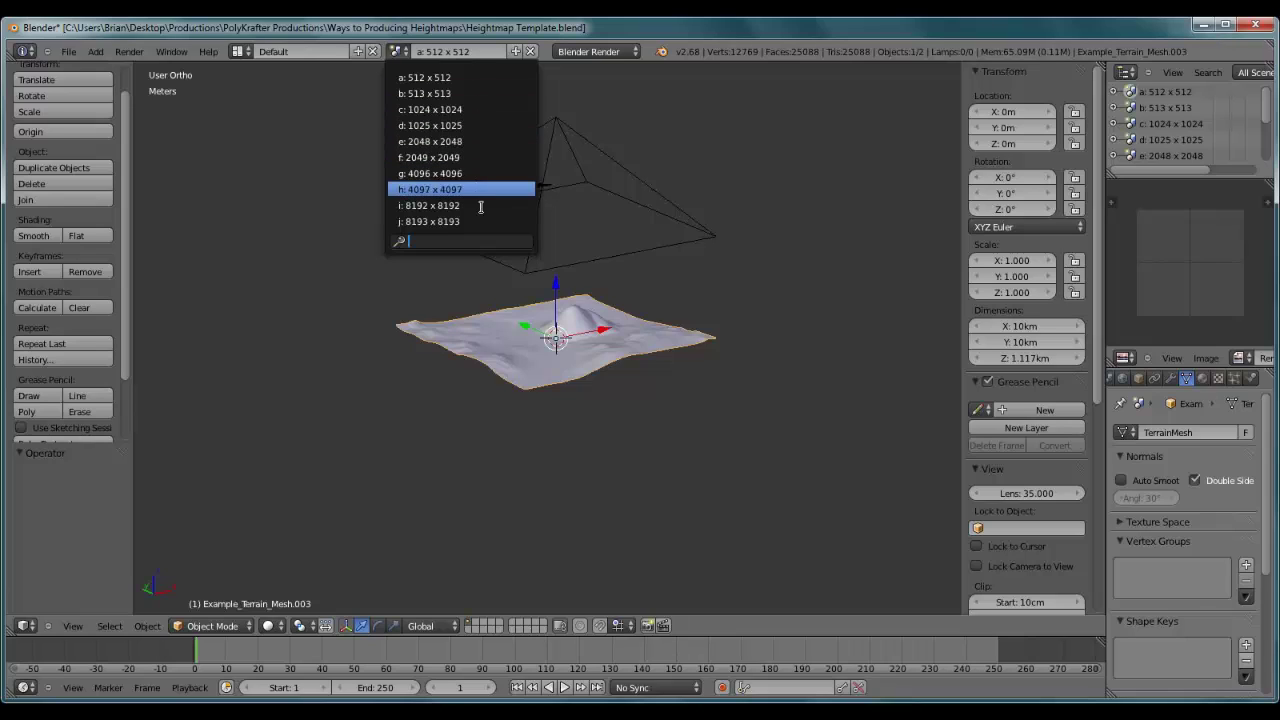
pyautogui.click(458, 93)
pyautogui.click(404, 51)
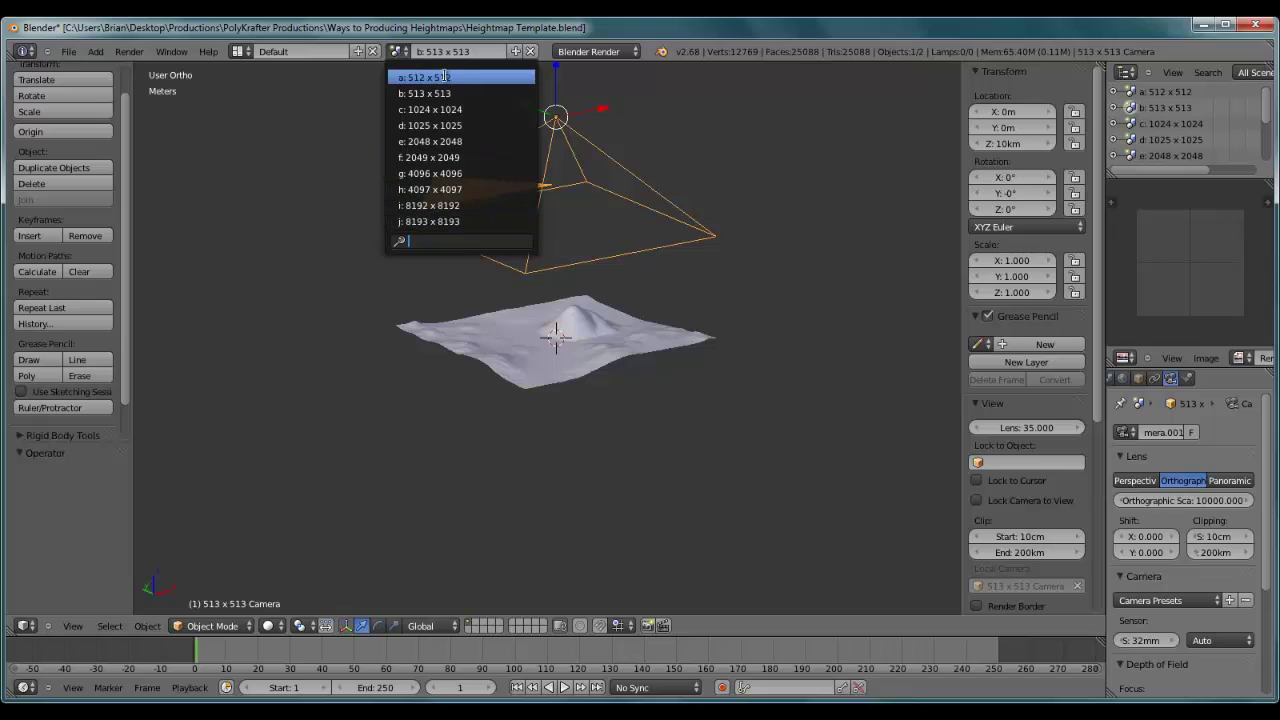
pyautogui.click(403, 55)
pyautogui.click(425, 77)
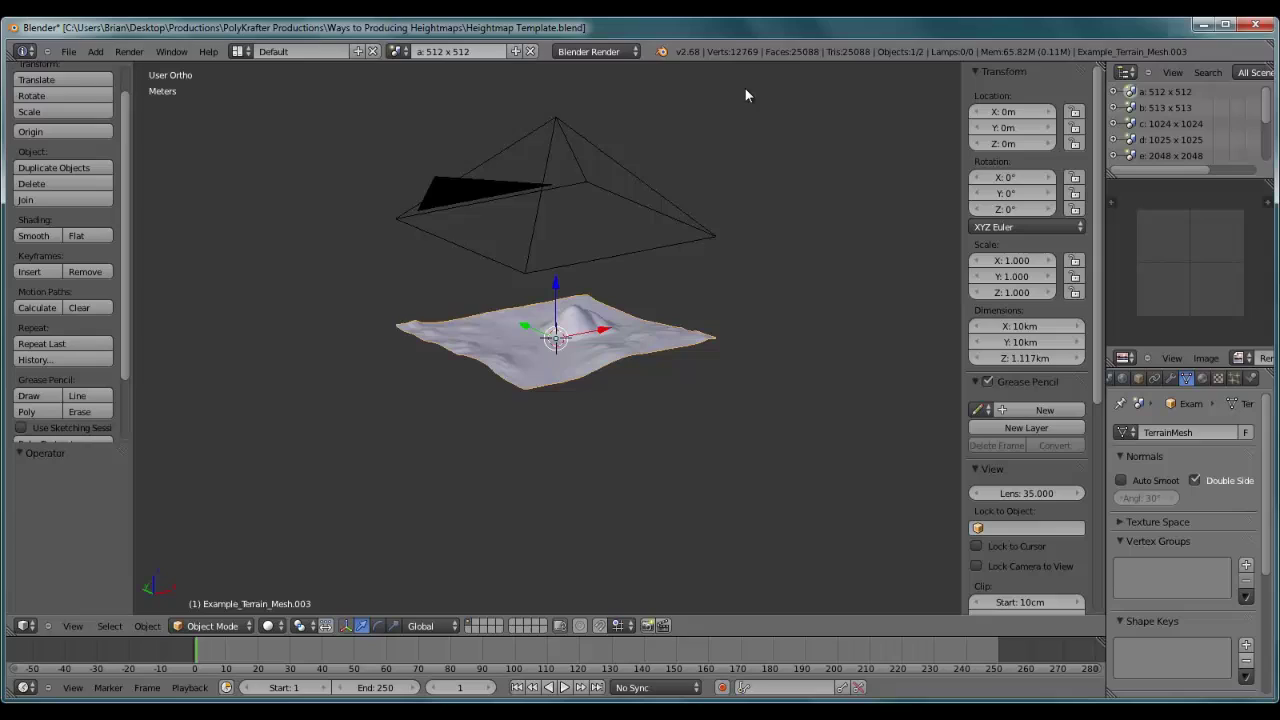
# Render the 512 x 512 heightmap and inspect the terrain's Heightmap_mat material.
pyautogui.click(141, 49)
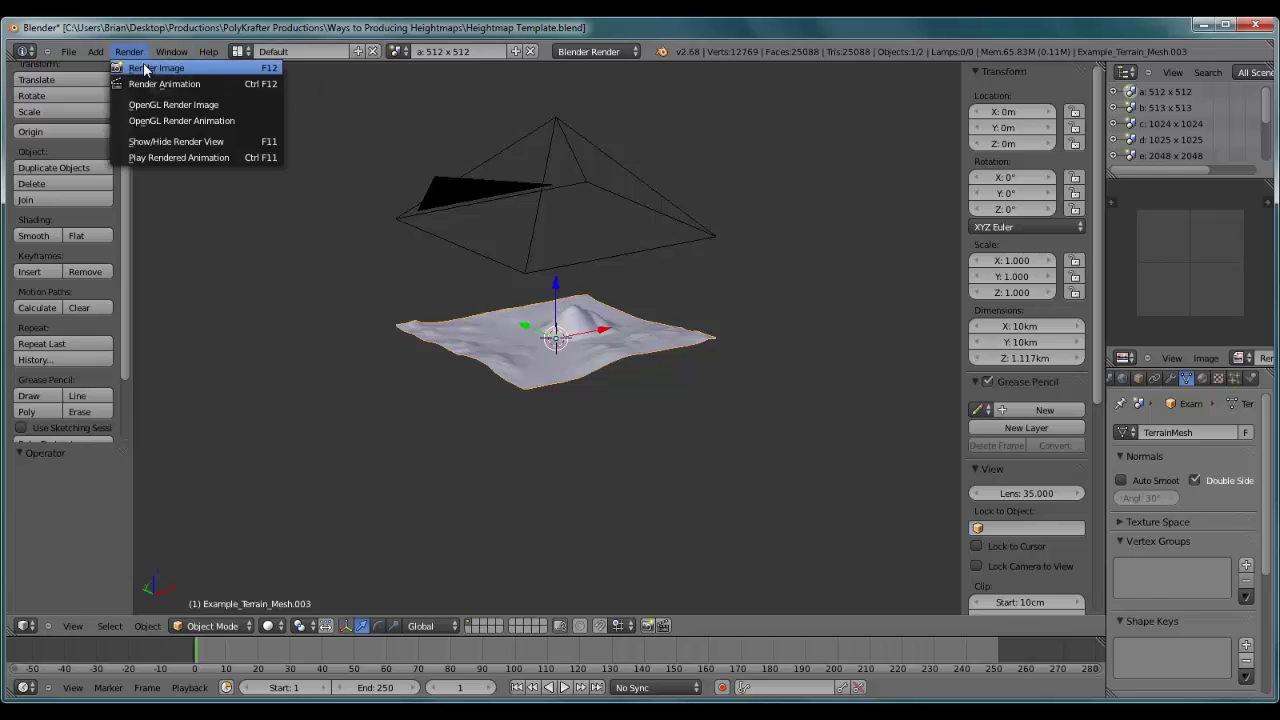
pyautogui.click(145, 68)
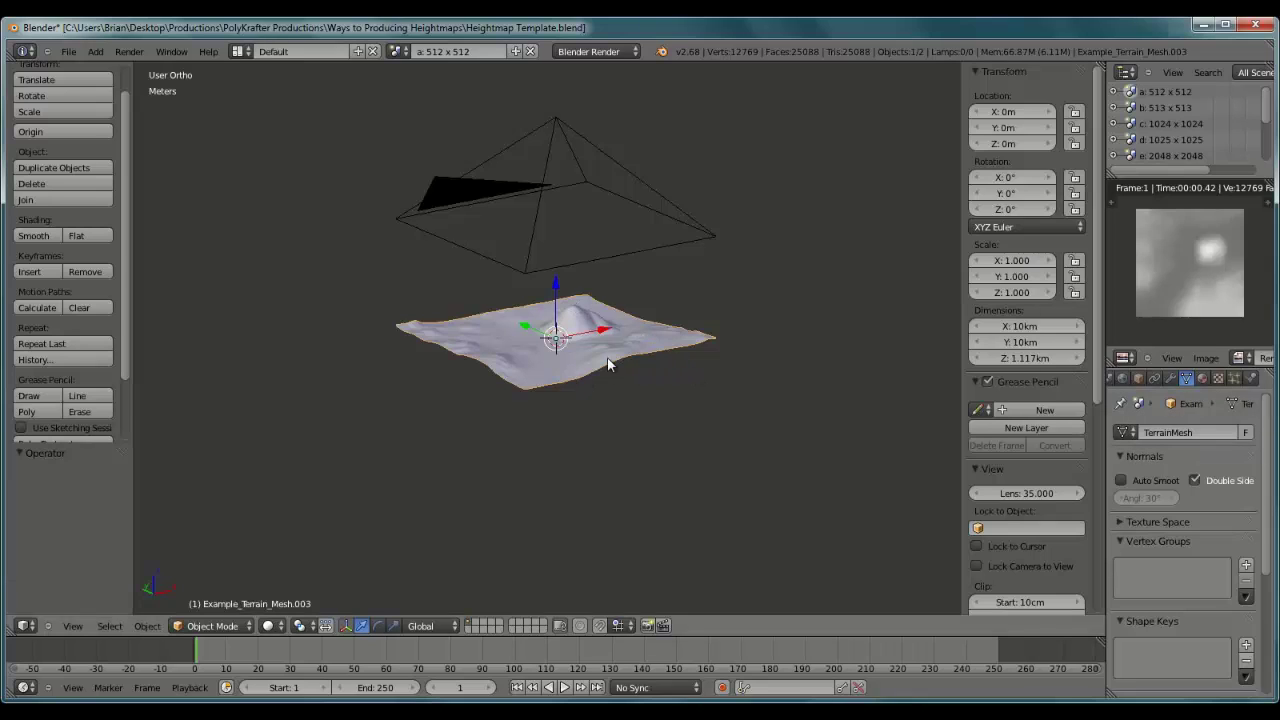
pyautogui.click(1203, 378)
pyautogui.scroll(-2, 1196, 524)
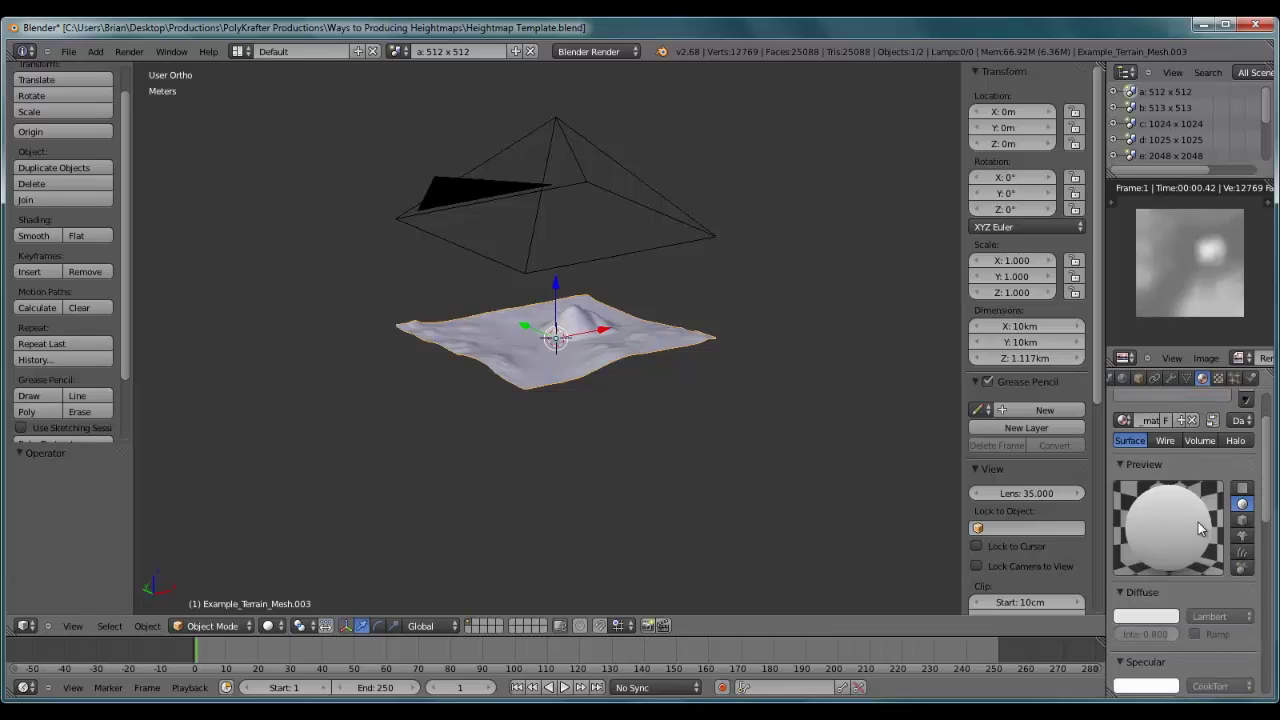
pyautogui.scroll(2, 1197, 523)
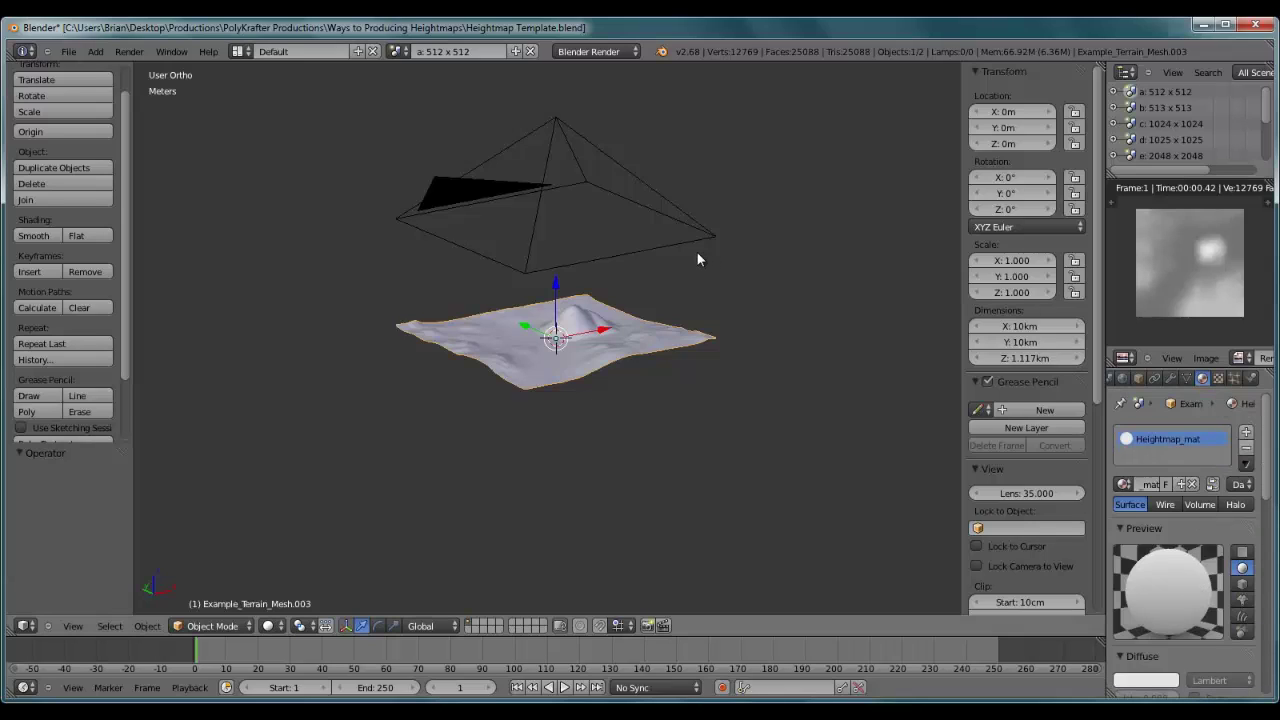
# Delete the old terrain mesh and choose Wavefront (.obj) import.
pyautogui.press('x')
pyautogui.click(612, 331)
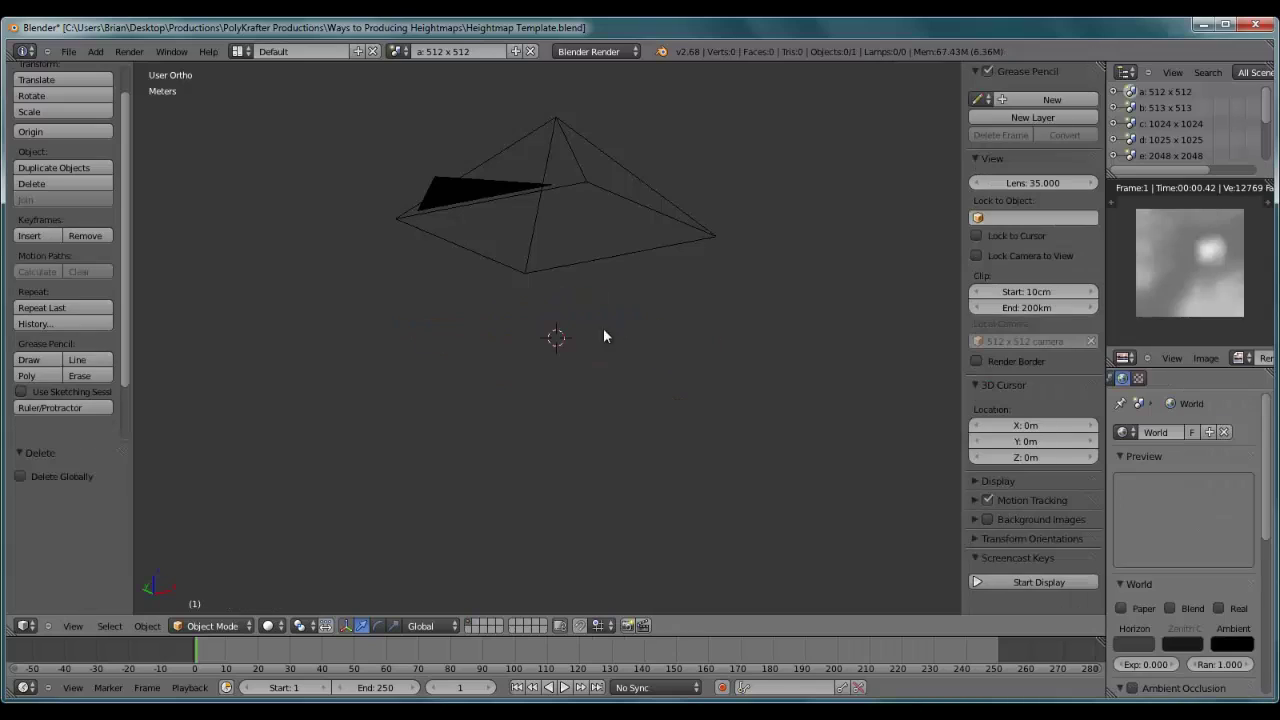
pyautogui.click(68, 51)
pyautogui.moveTo(88, 295)
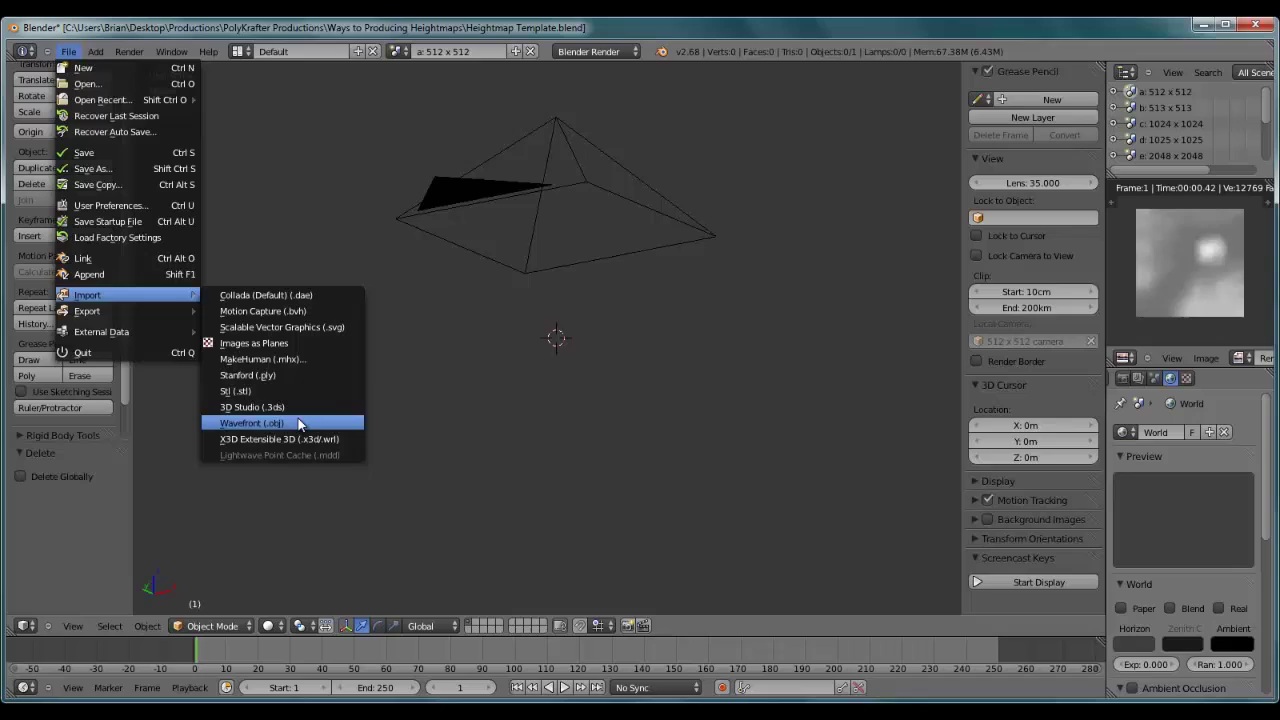
pyautogui.click(299, 424)
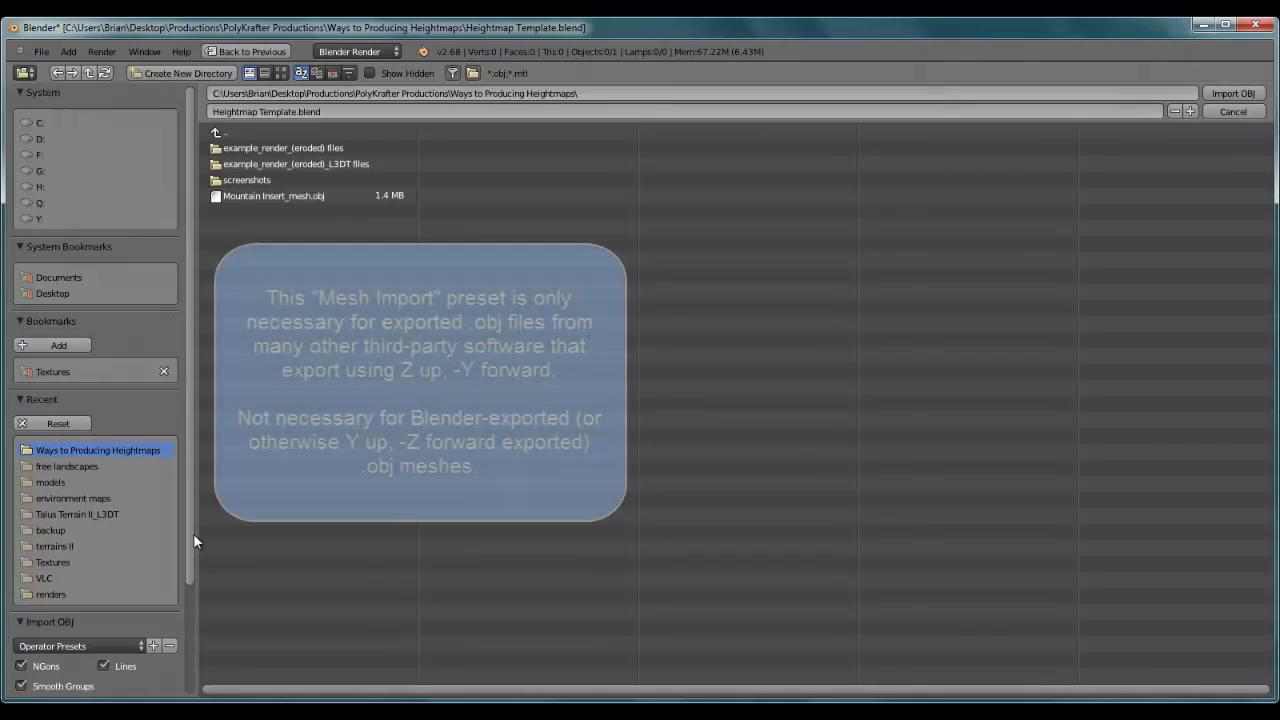
# Import Mountain Insert_mesh.obj using the Mesh Import preset (Z-up, -Y forward).
pyautogui.scroll(-1, 195, 558)
pyautogui.moveTo(195, 558); pyautogui.dragTo(191, 665)
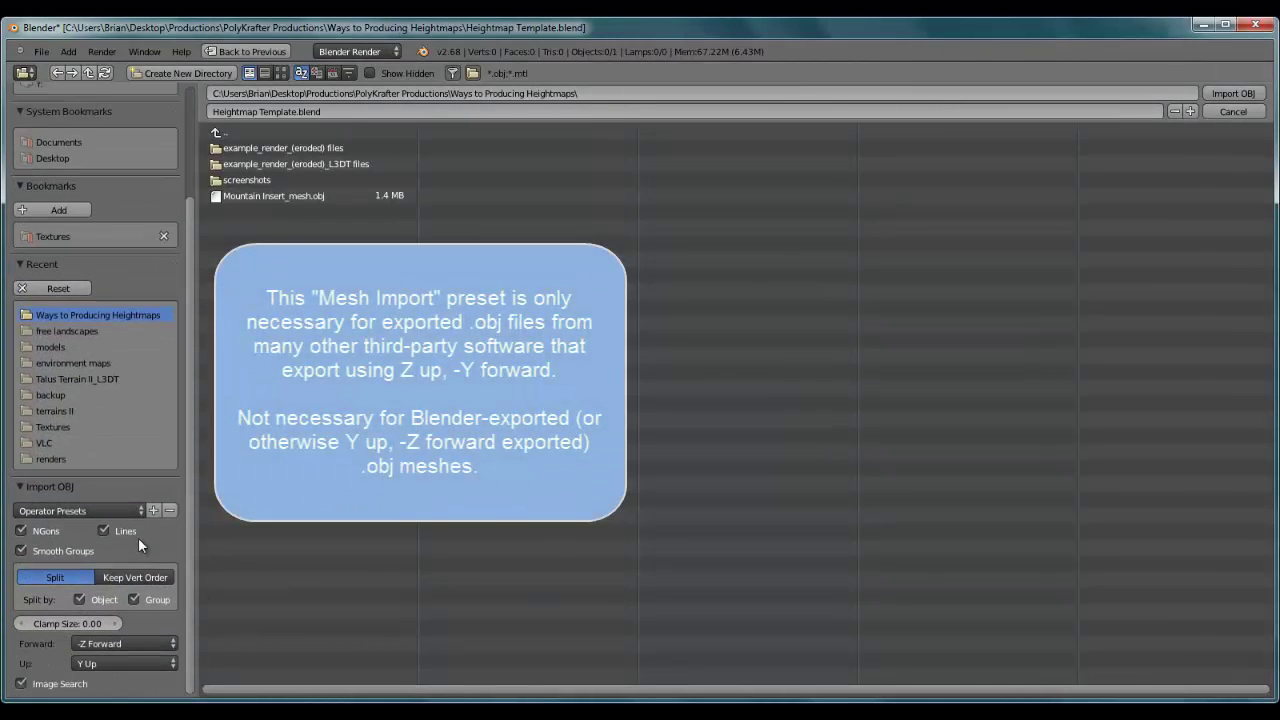
pyautogui.click(128, 510)
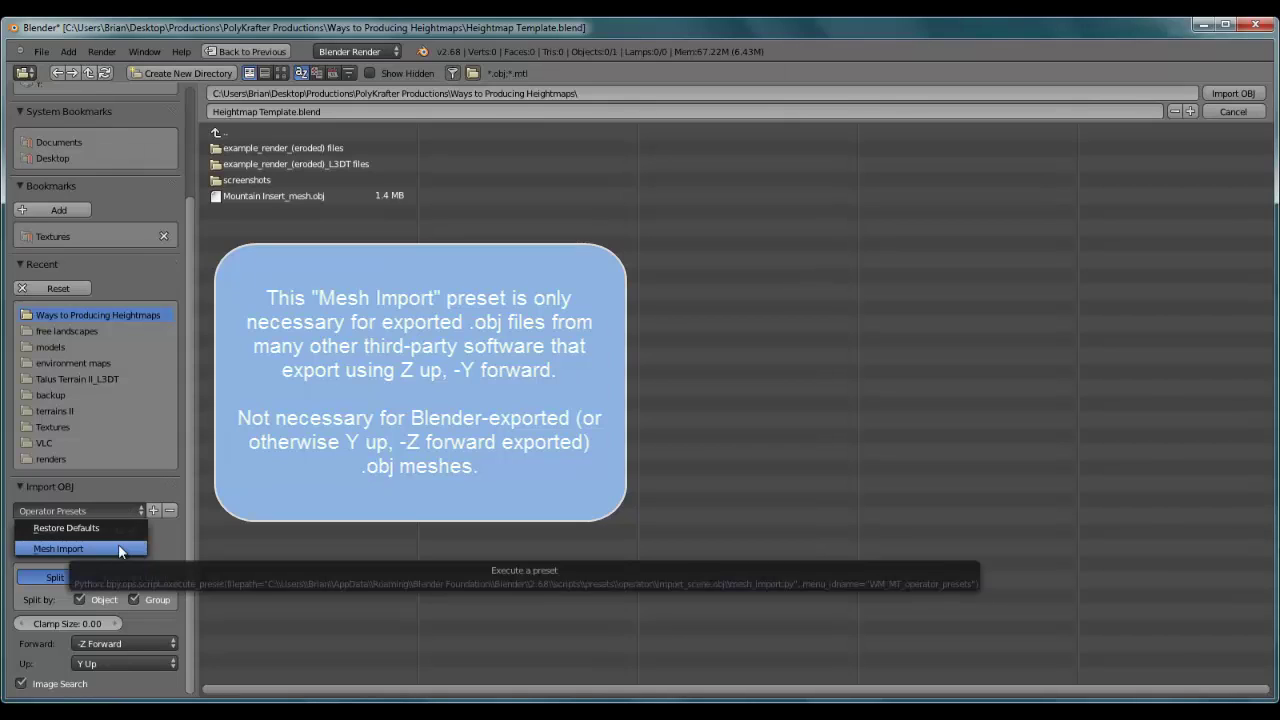
pyautogui.click(121, 551)
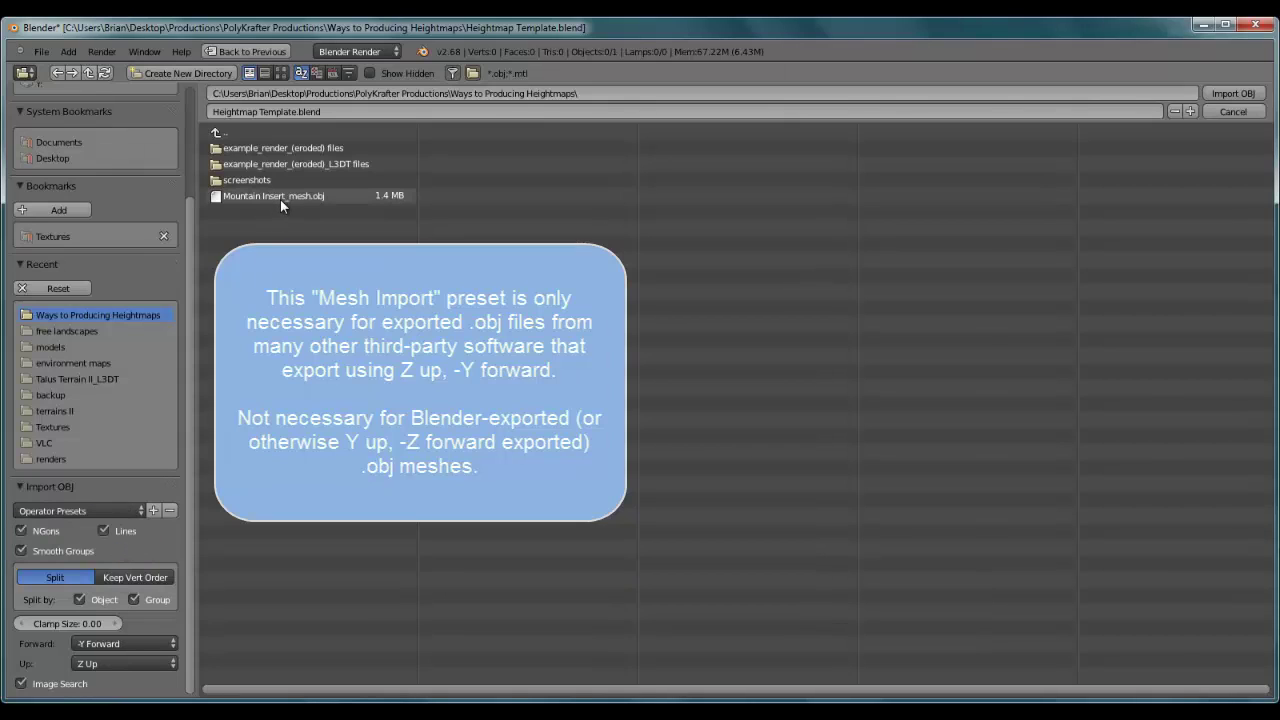
pyautogui.click(280, 199)
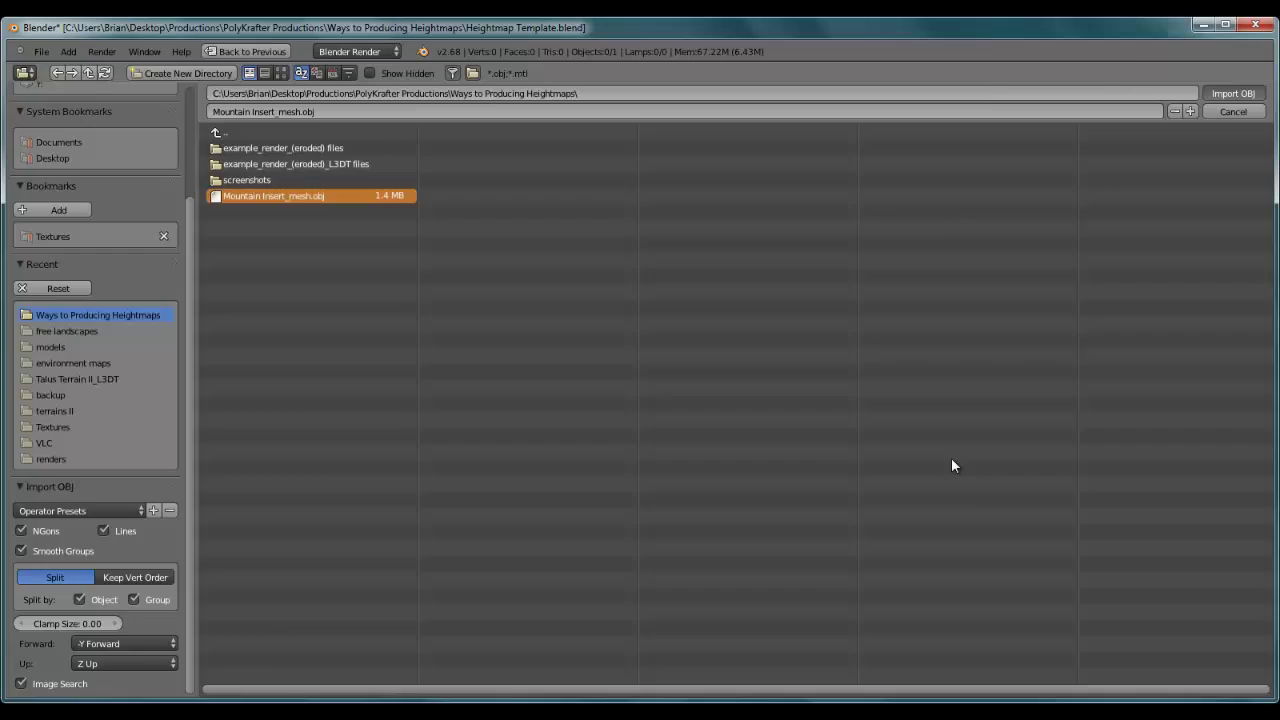
pyautogui.press('Return')
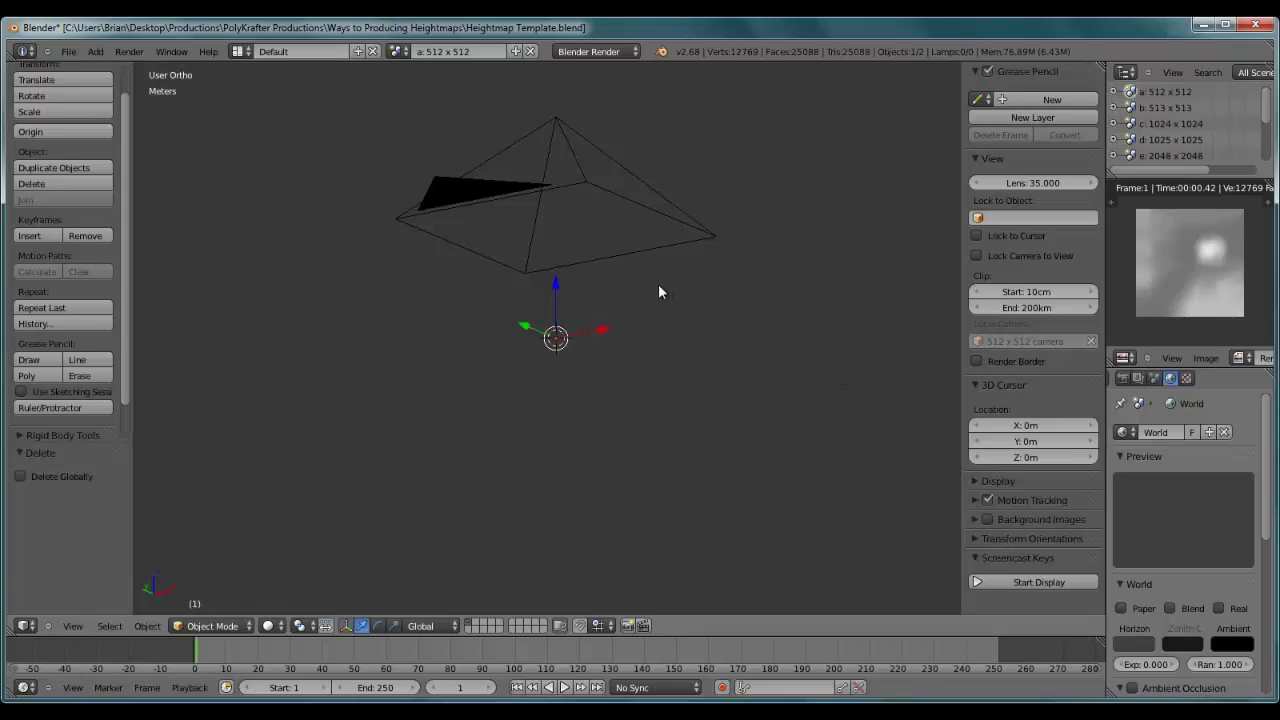
# Enable the on-screen key display and frame the imported terrain in view.
pyautogui.click(1031, 582)
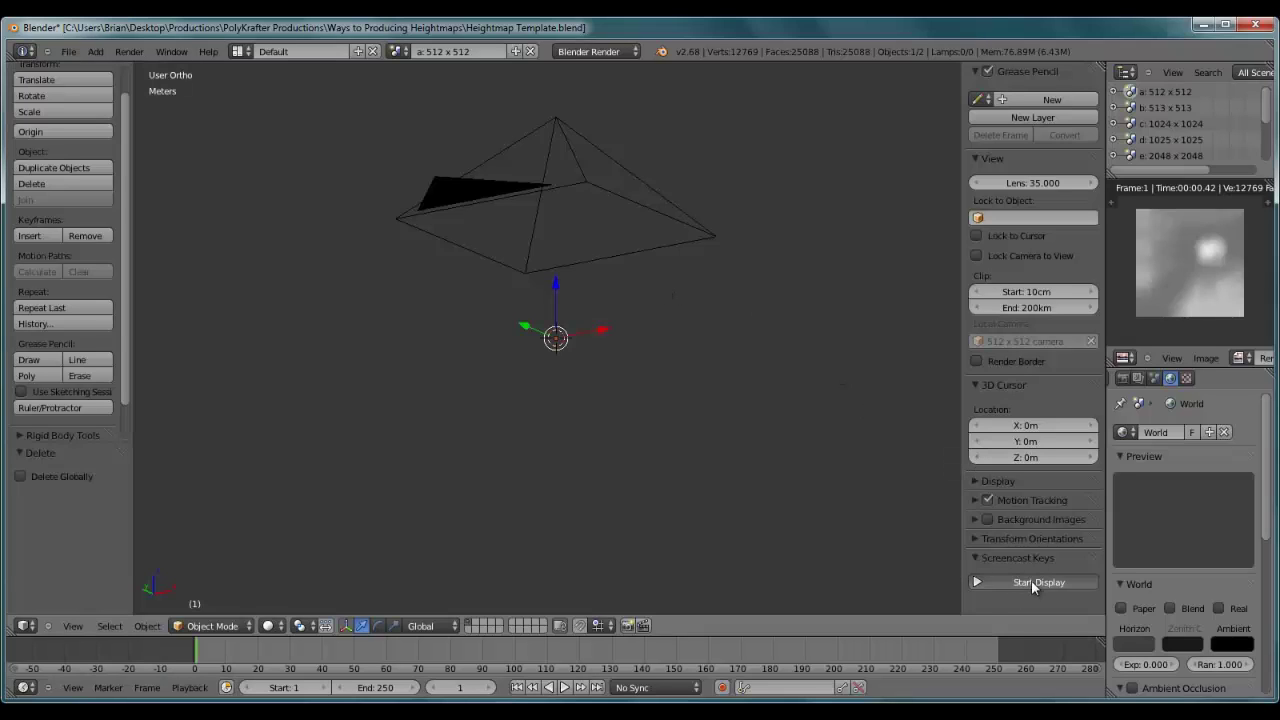
pyautogui.scroll(-5, 1088, 565)
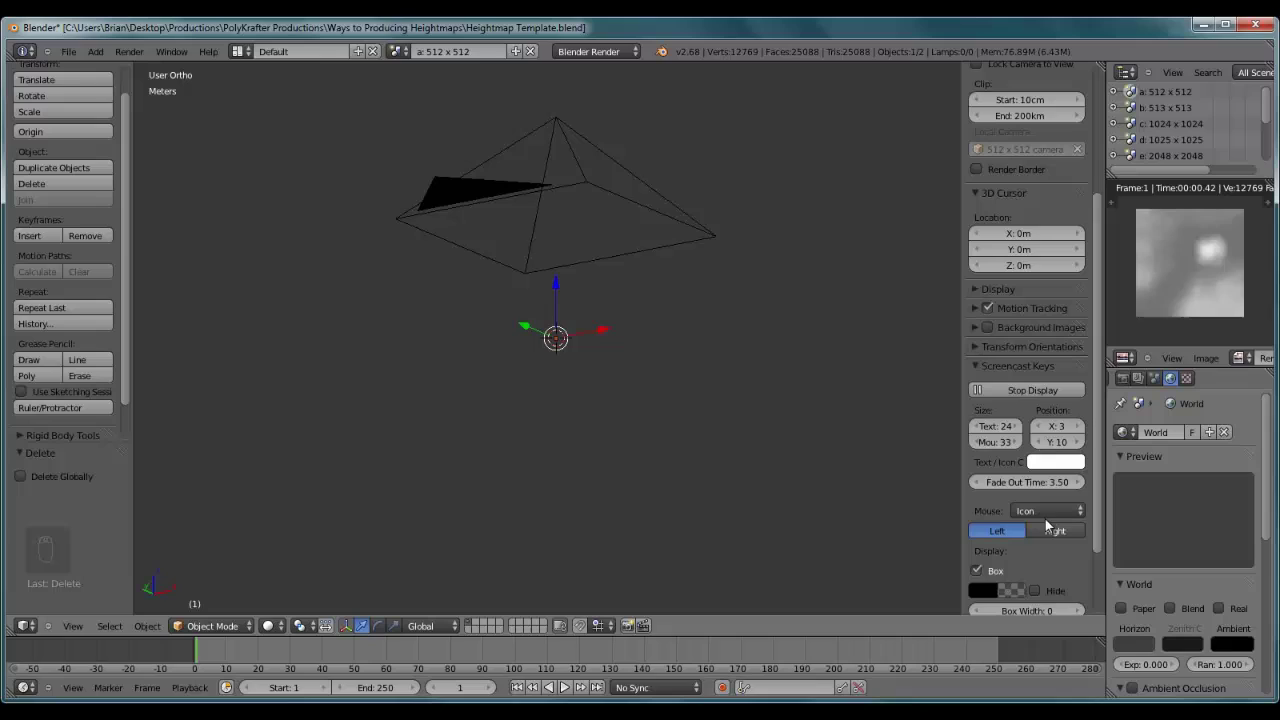
pyautogui.click(1016, 364)
pyautogui.press('KP_Decimal')
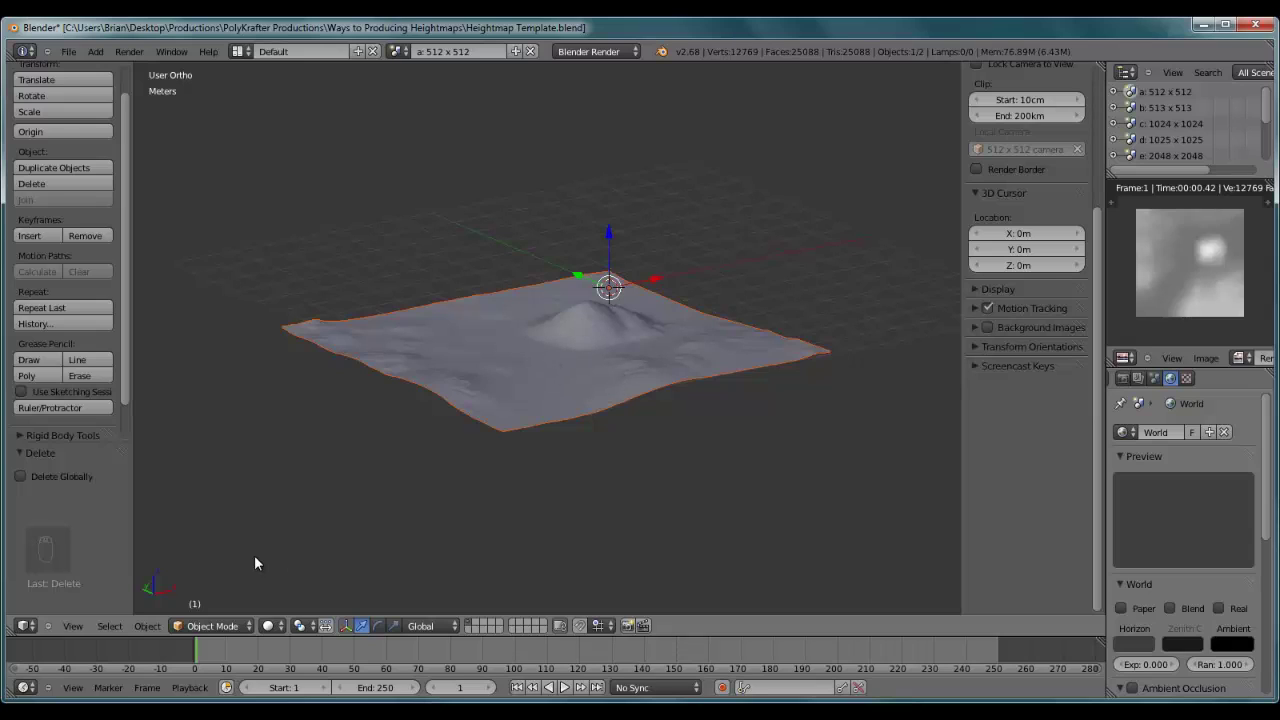
# Set the terrain's origin to its geometry and snap it to the world origin.
pyautogui.click(147, 625)
pyautogui.rightClick(509, 405)
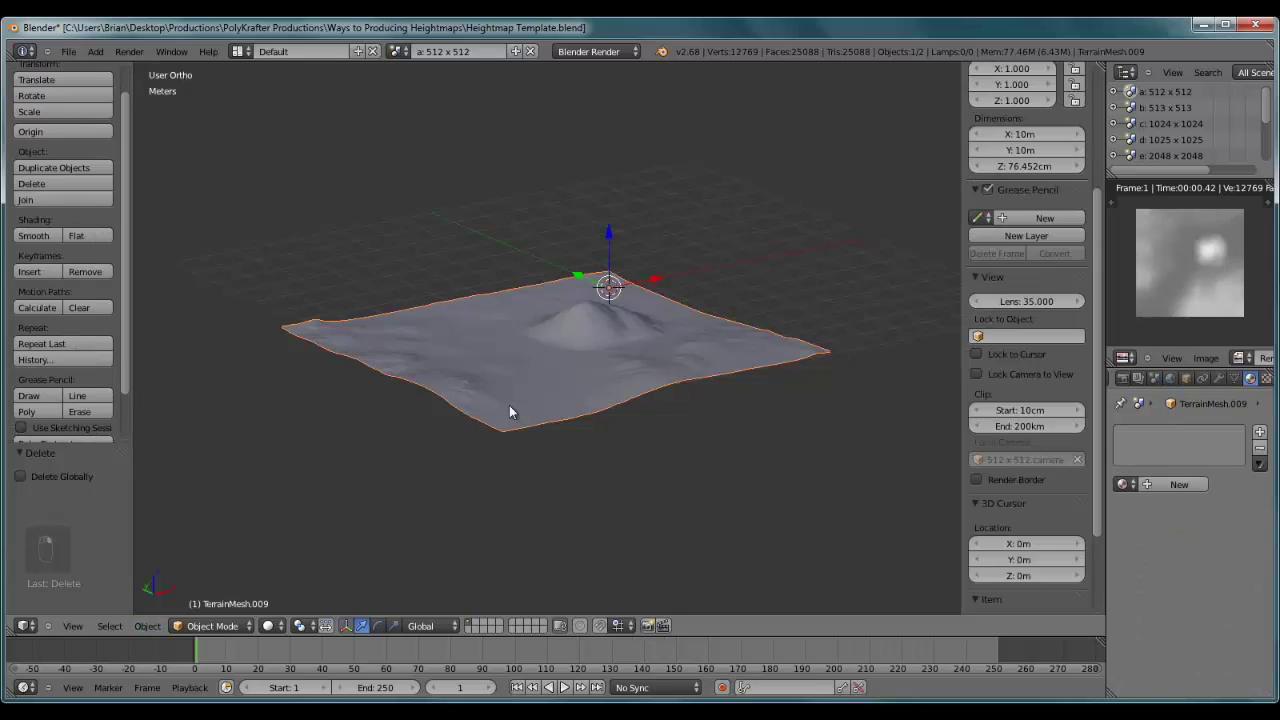
pyautogui.click(149, 631)
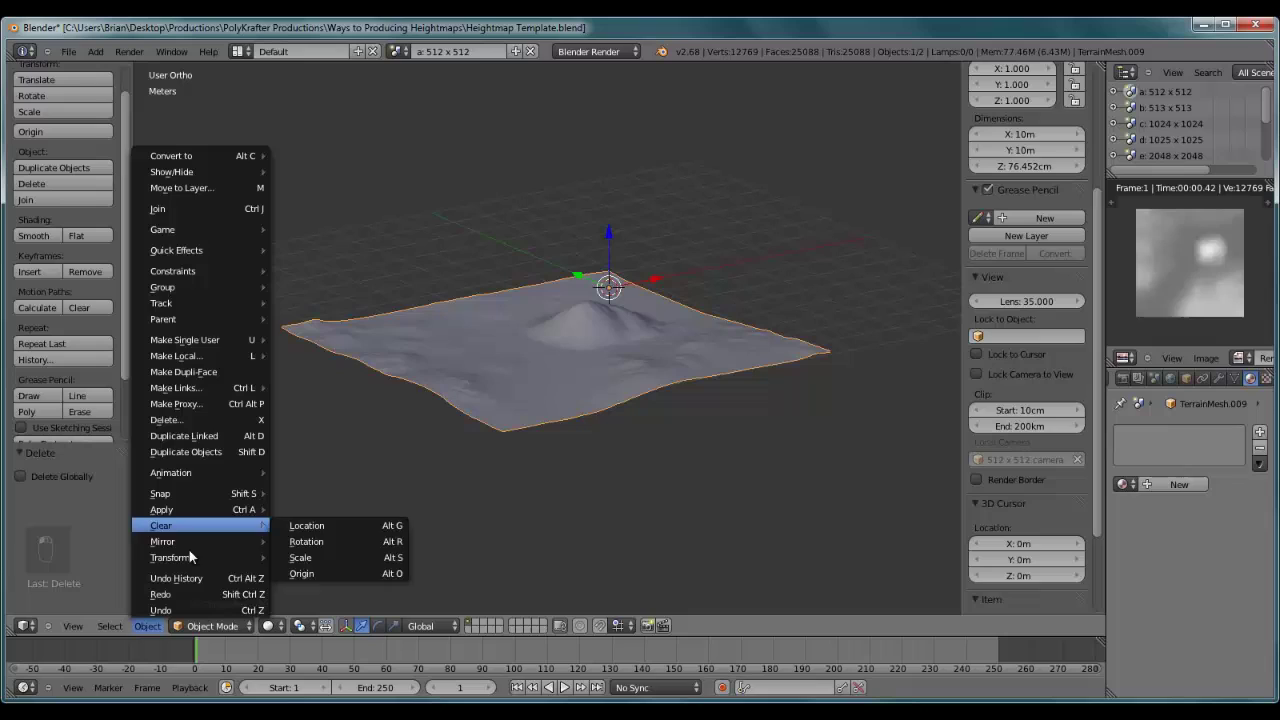
pyautogui.moveTo(172, 557)
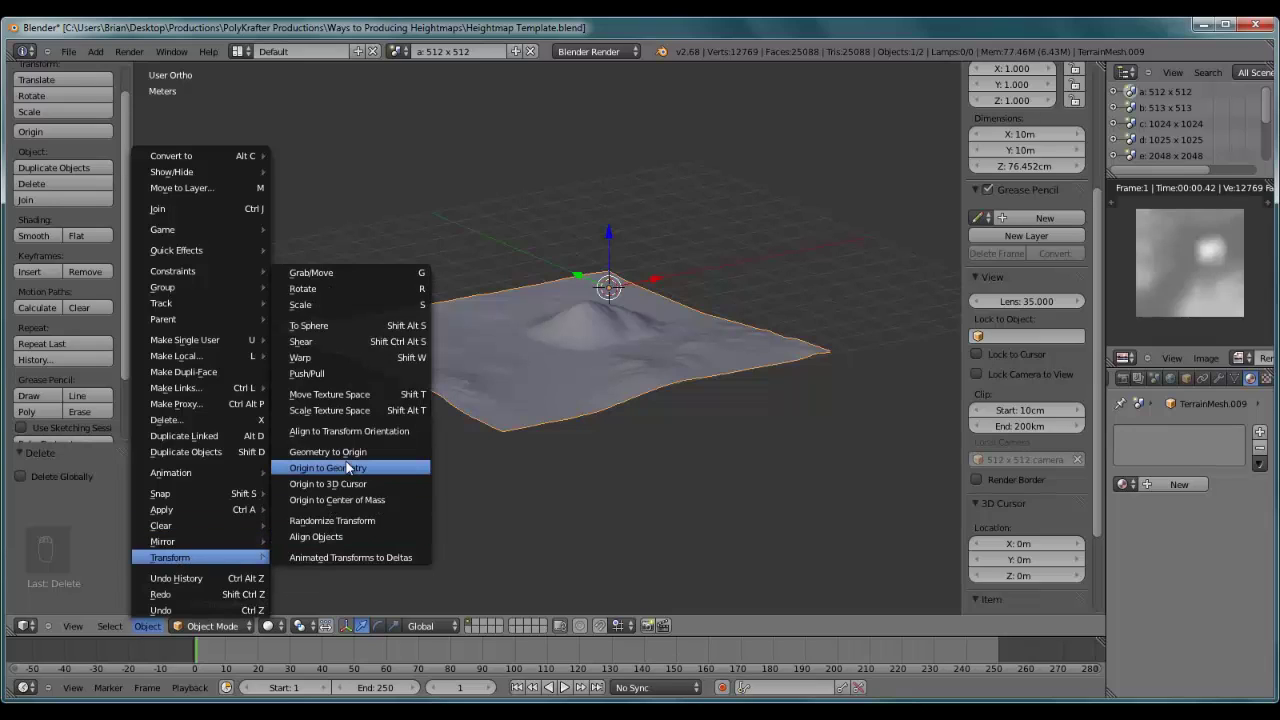
pyautogui.click(349, 470)
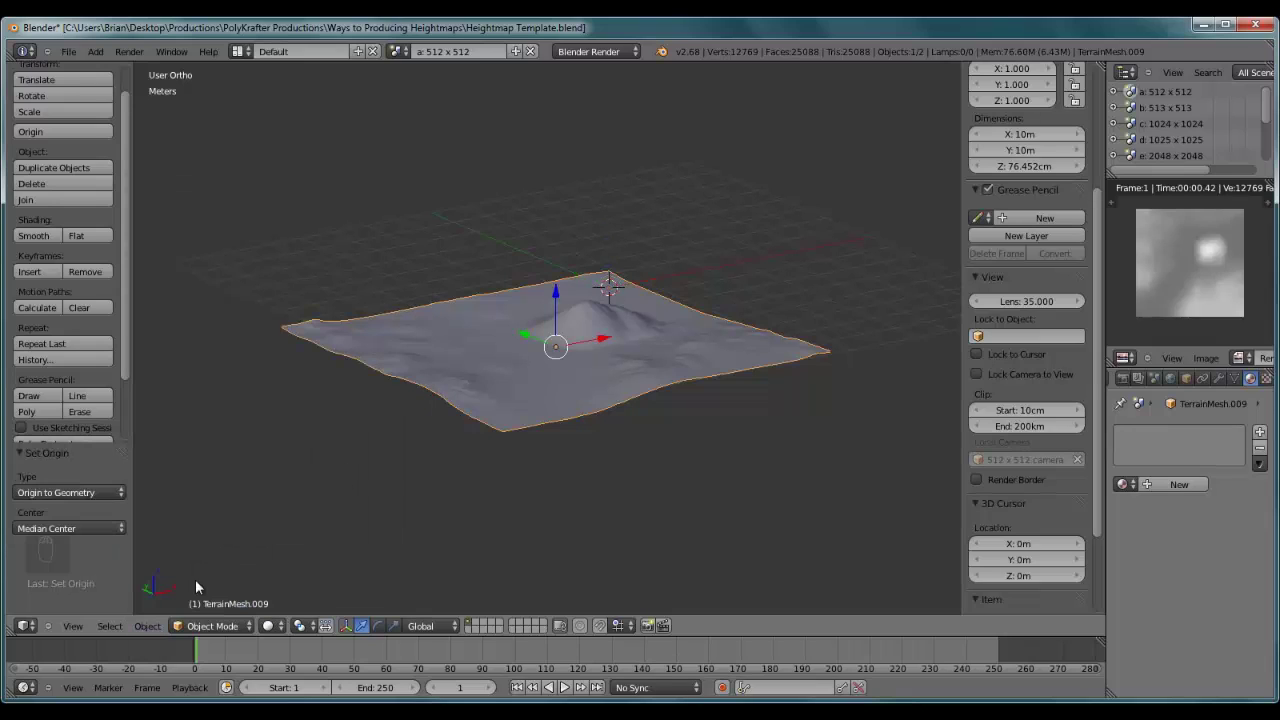
pyautogui.click(147, 625)
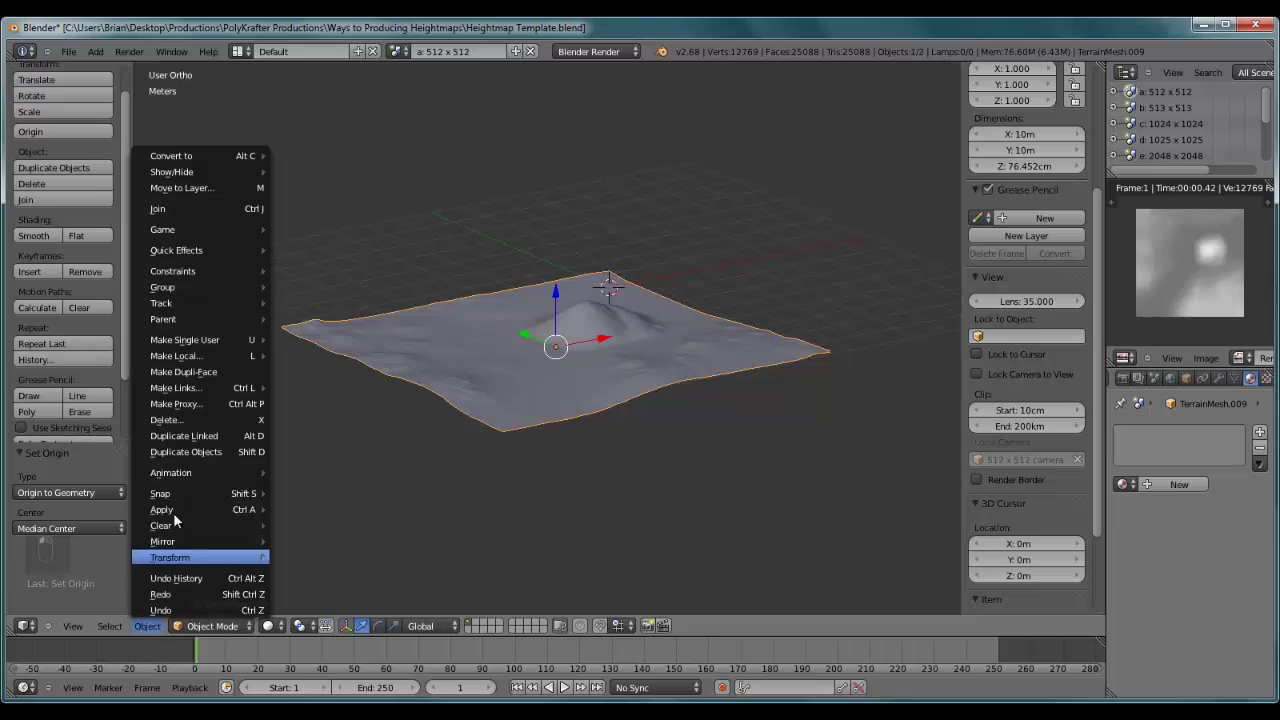
pyautogui.moveTo(160, 493)
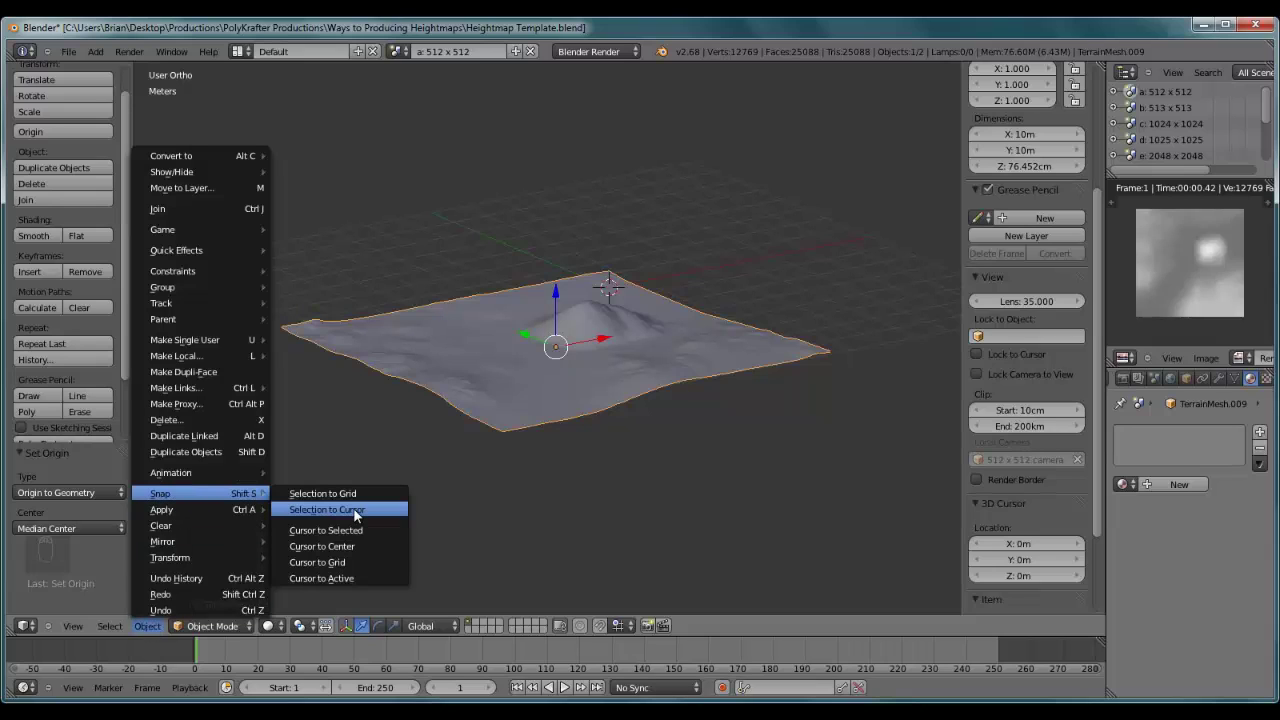
pyautogui.click(356, 515)
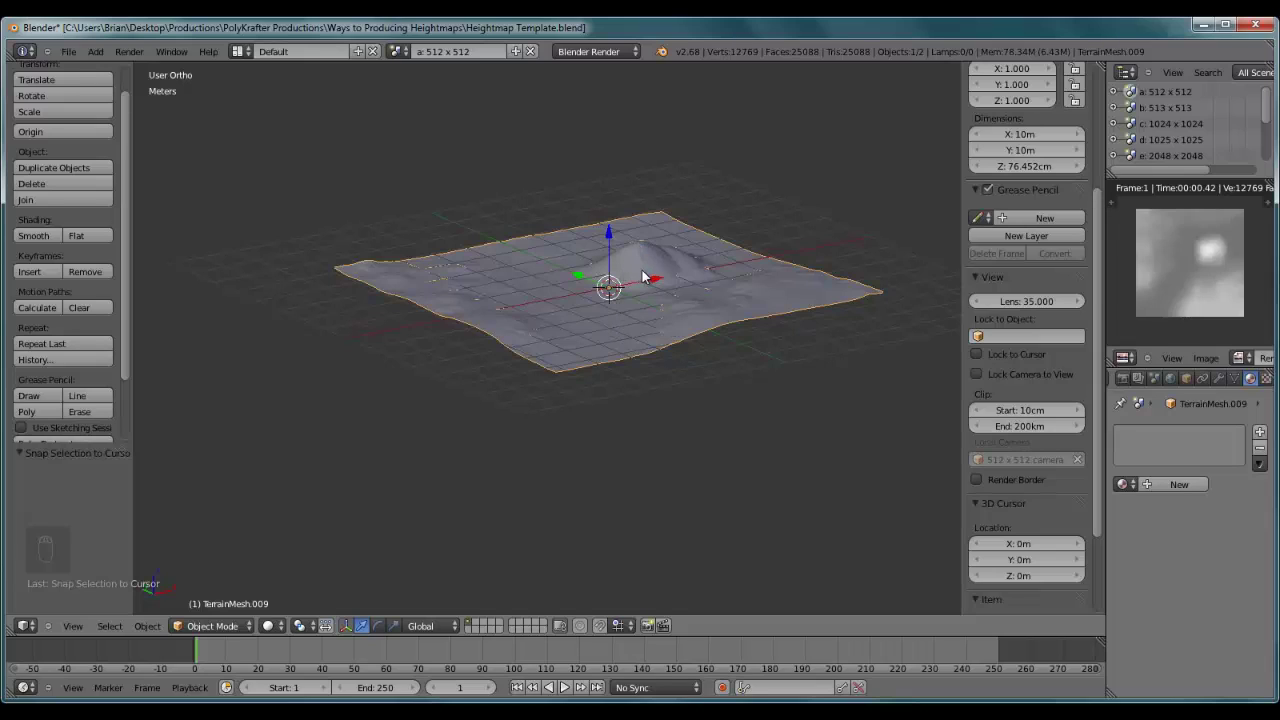
pyautogui.scroll(5, 1100, 204)
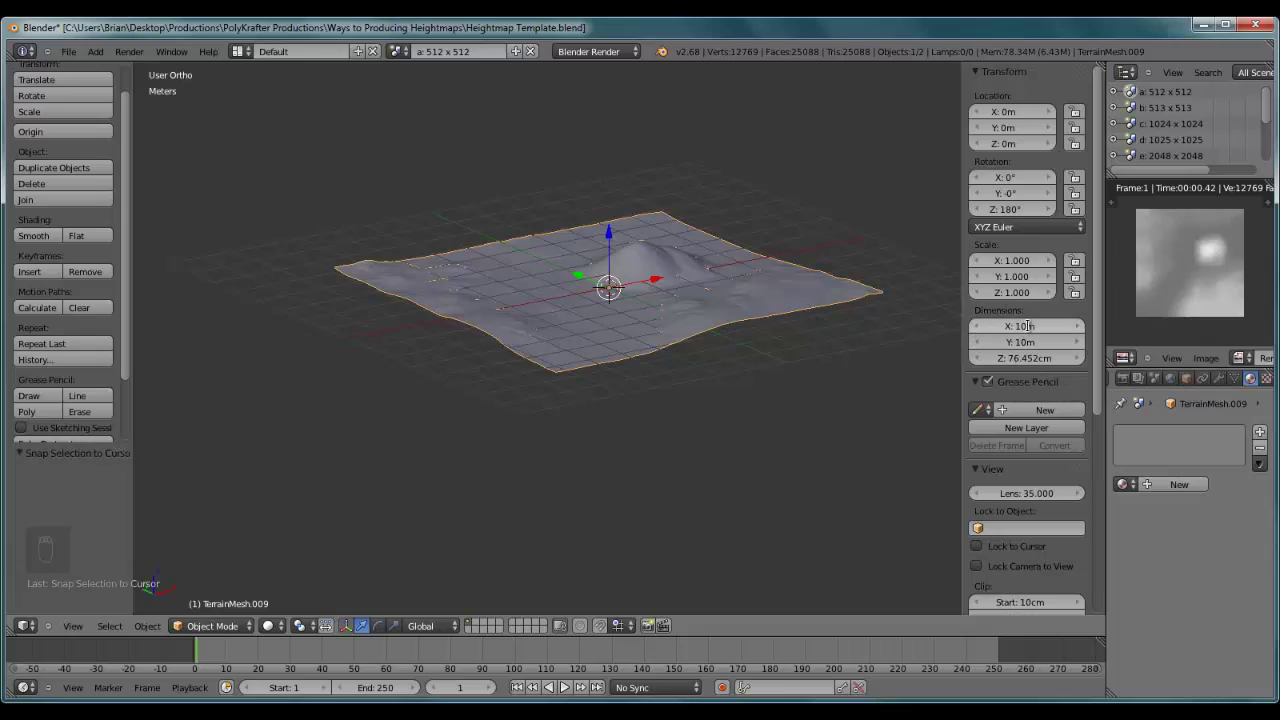
# Set the terrain dimensions to 10km by 10km with a 764.52m height.
pyautogui.click(1032, 326)
pyautogui.press('Tab')
pyautogui.click(1028, 325)
pyautogui.write('km')
pyautogui.press('Return')
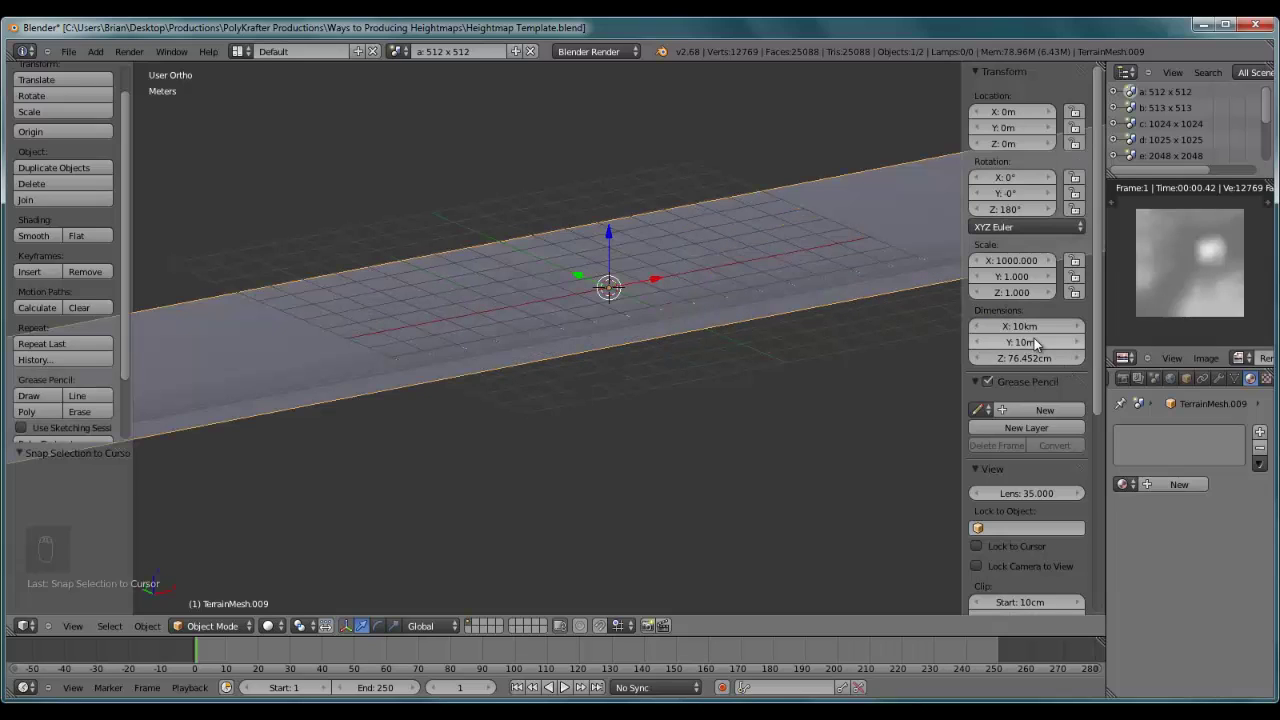
pyautogui.click(1034, 342)
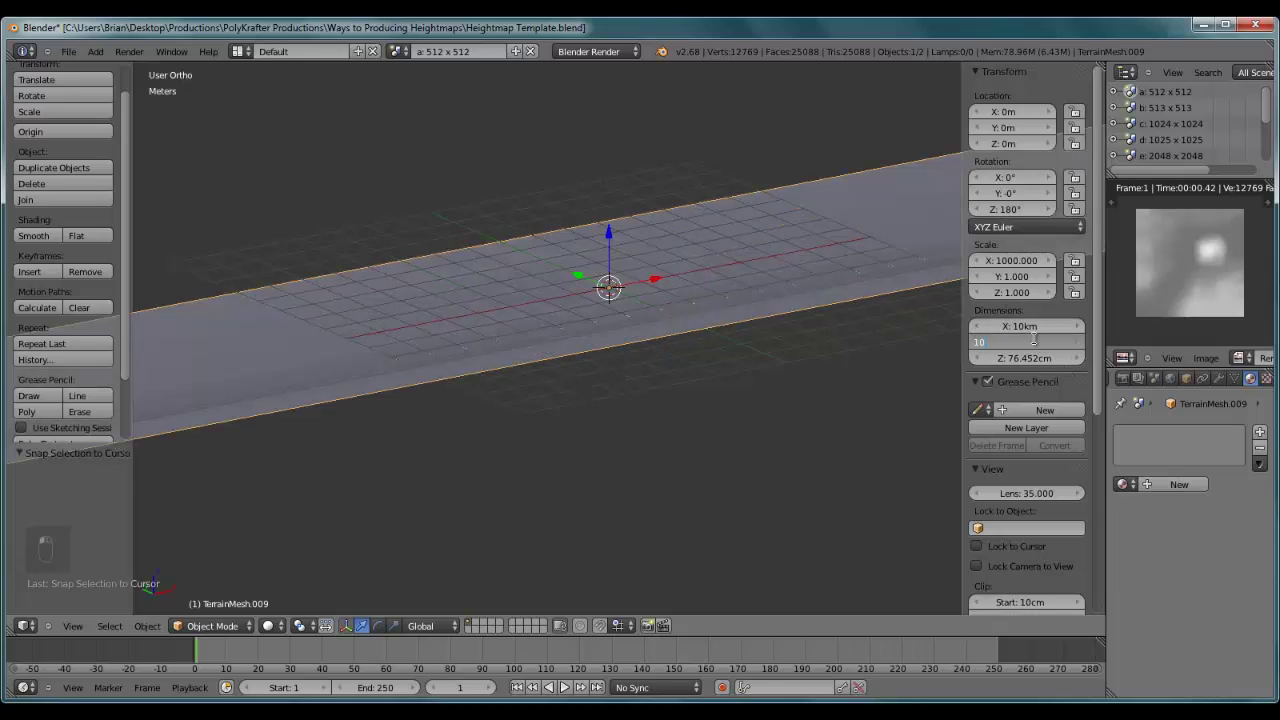
pyautogui.write('km')
pyautogui.press('Return')
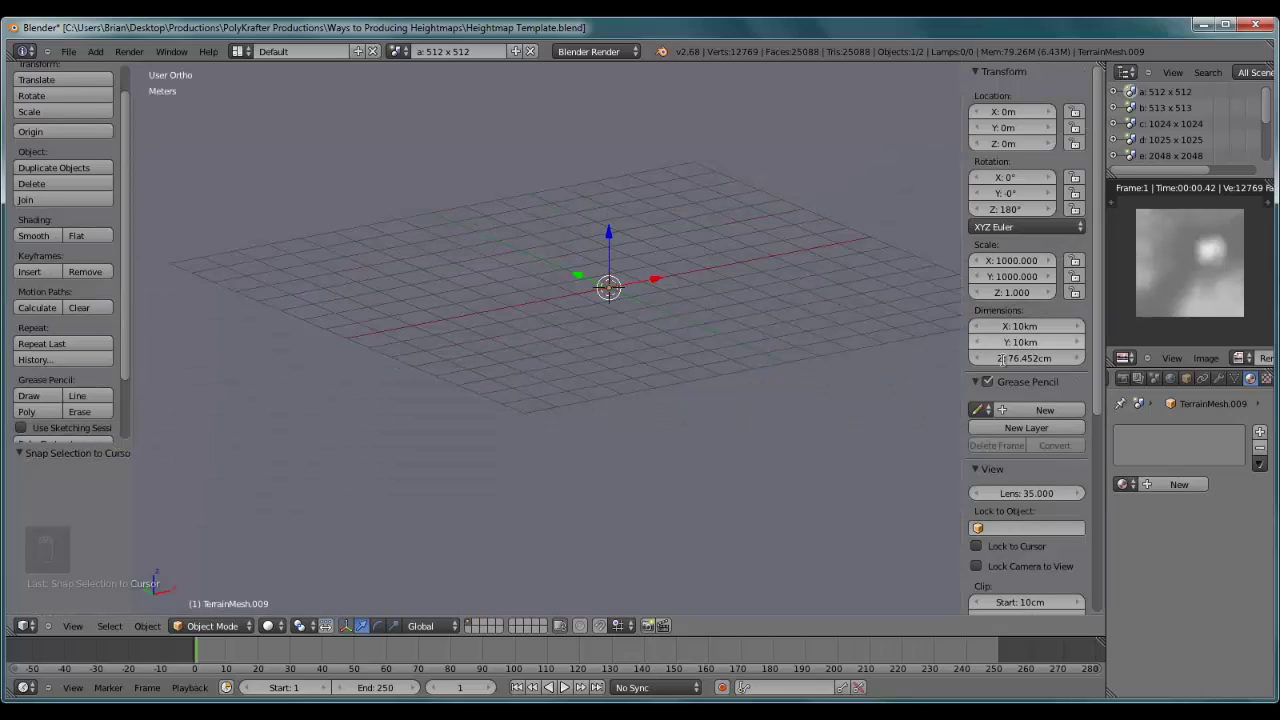
pyautogui.click(1004, 358)
pyautogui.hotkey('ctrl', 'a')
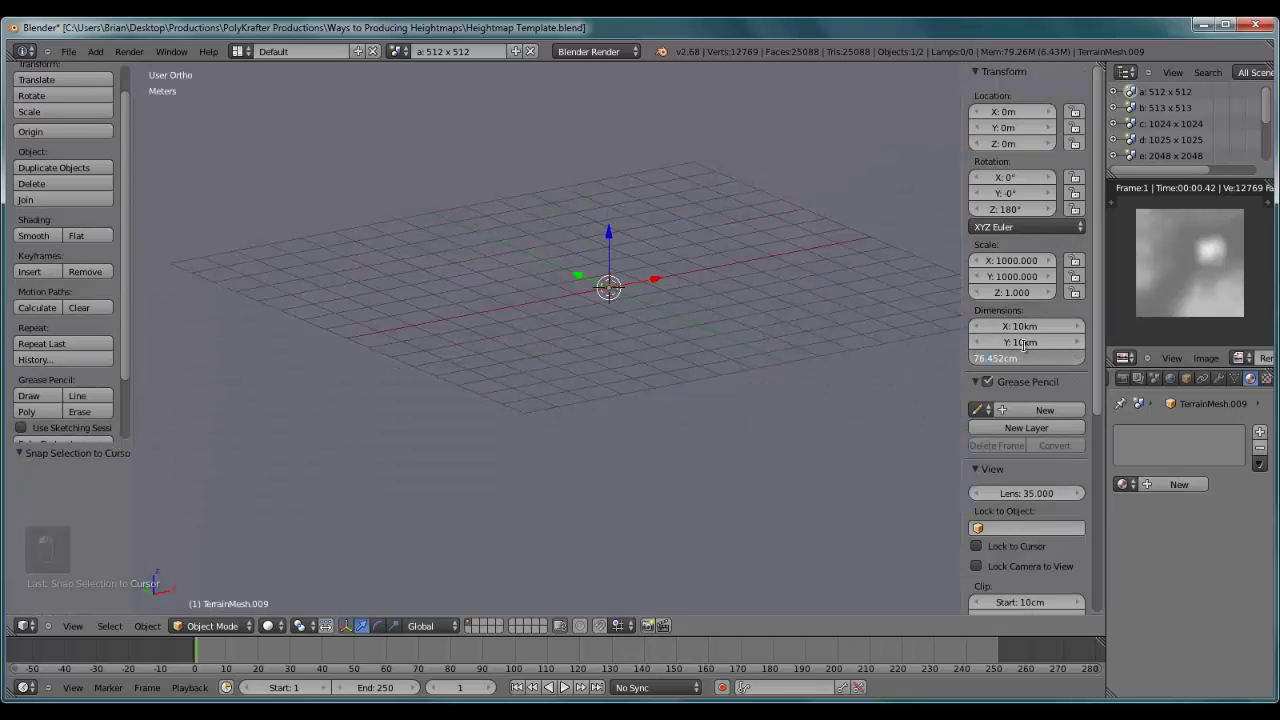
pyautogui.press('Right')
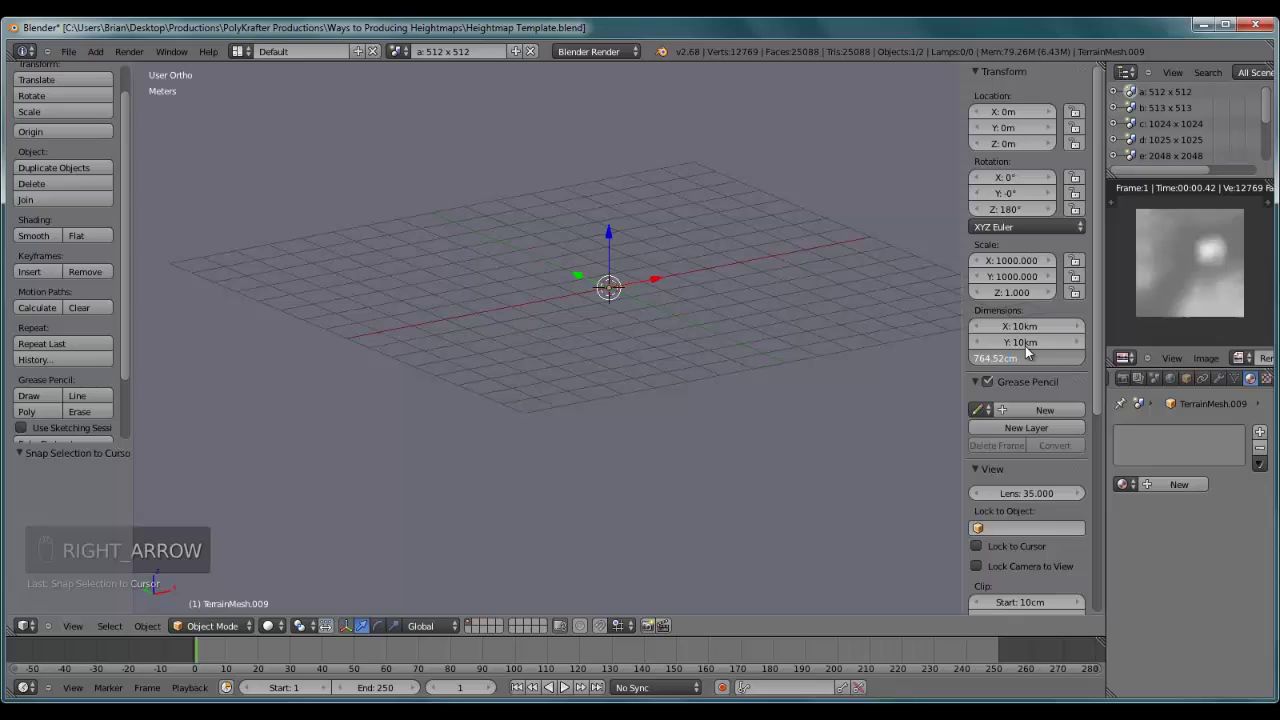
pyautogui.press('BackSpace')
pyautogui.press('Return')
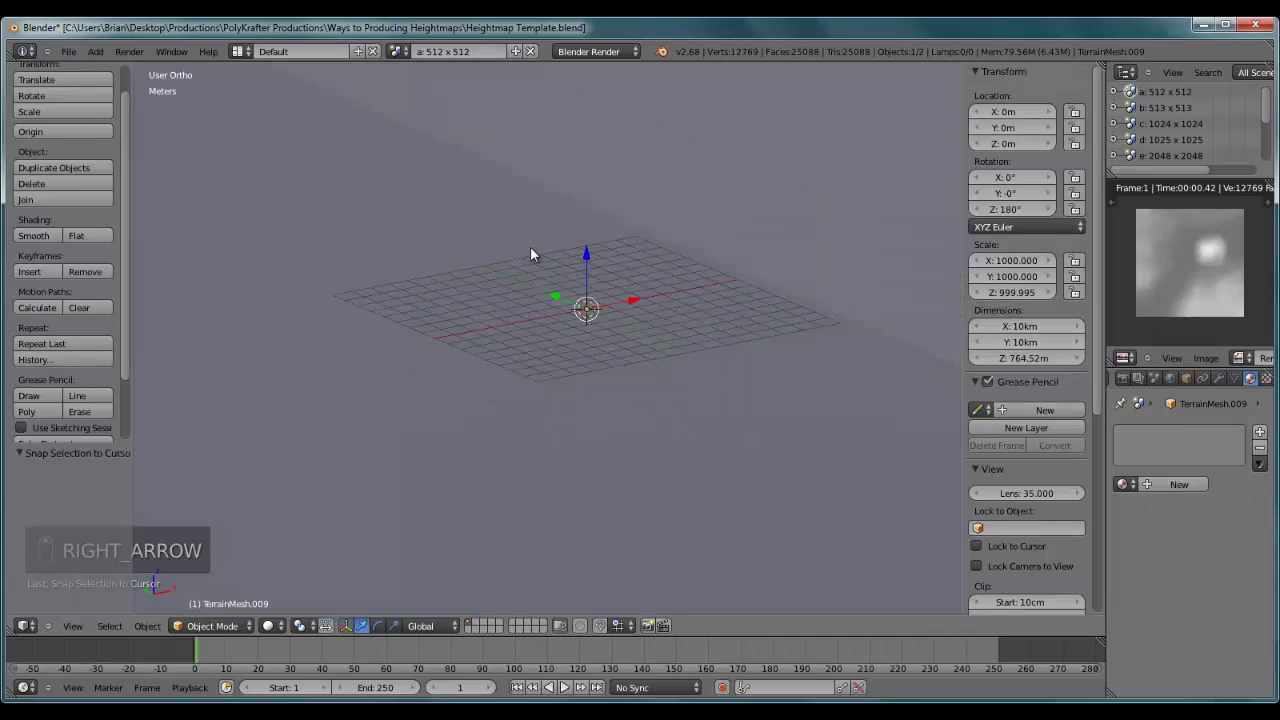
# Apply the terrain's rotation and scale so its scale reads 1.000.
pyautogui.scroll(-5, 530, 246)
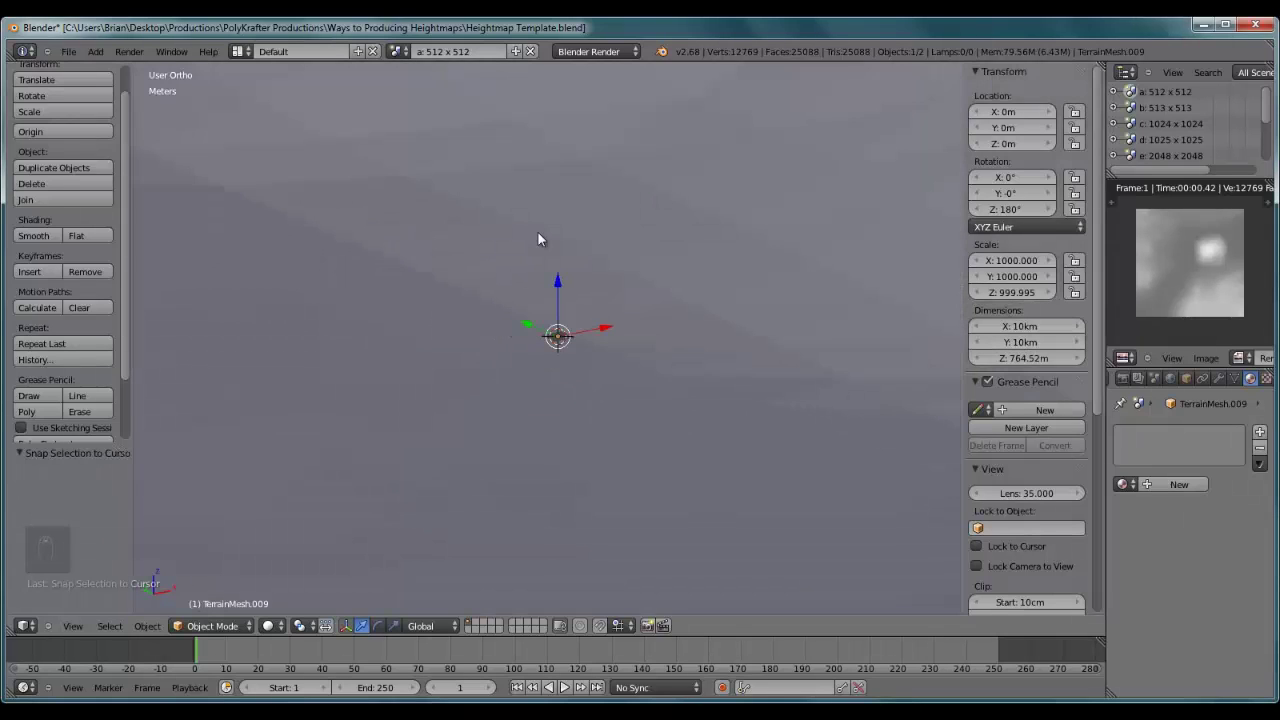
pyautogui.press('KP_Decimal')
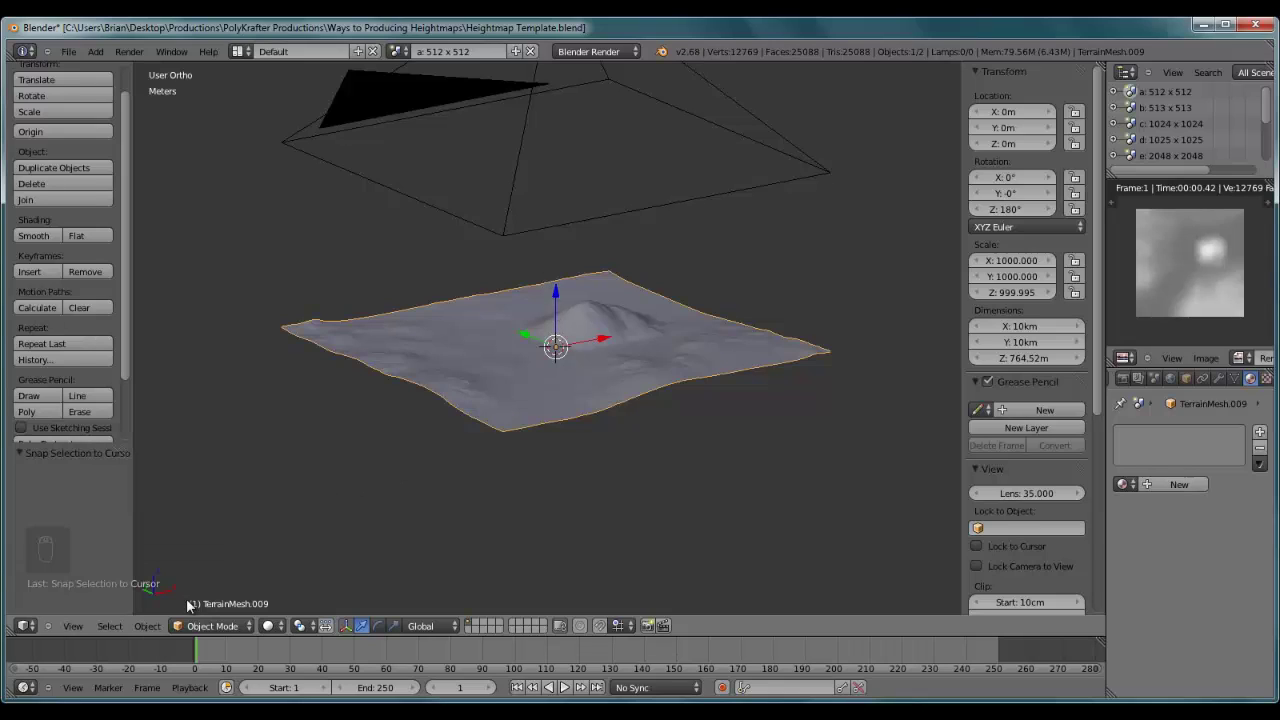
pyautogui.click(145, 626)
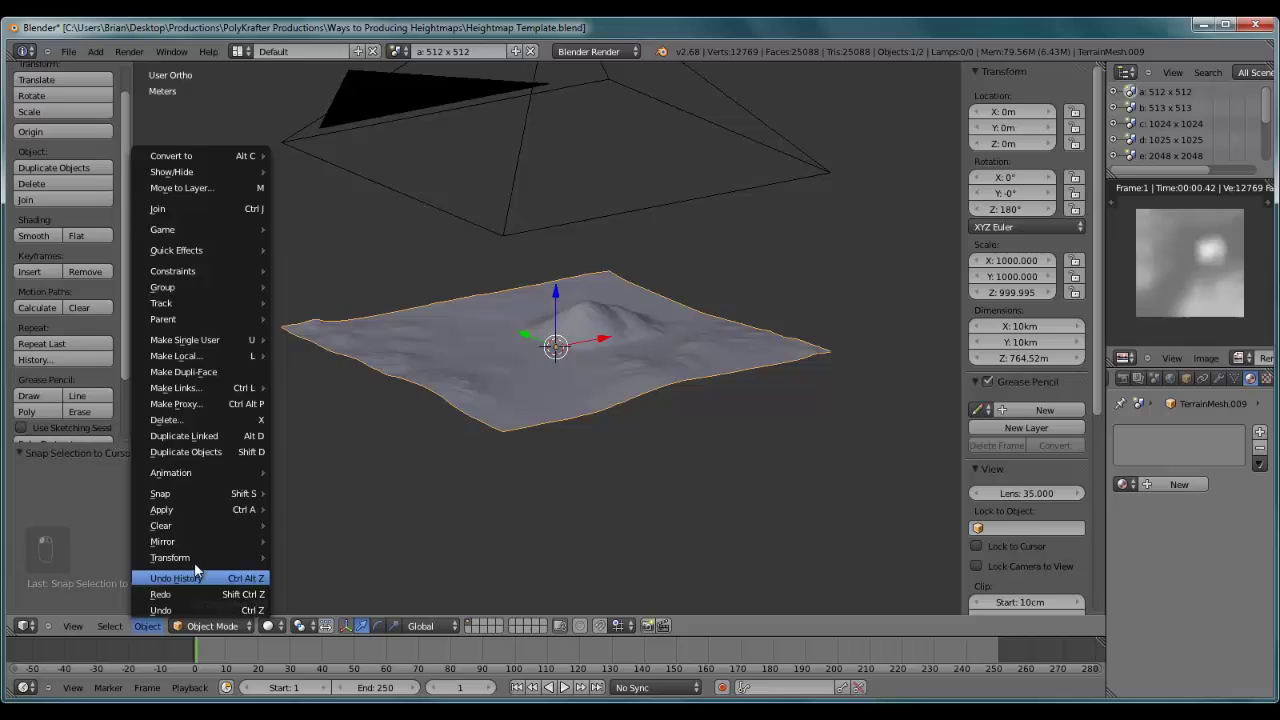
pyautogui.moveTo(200, 510)
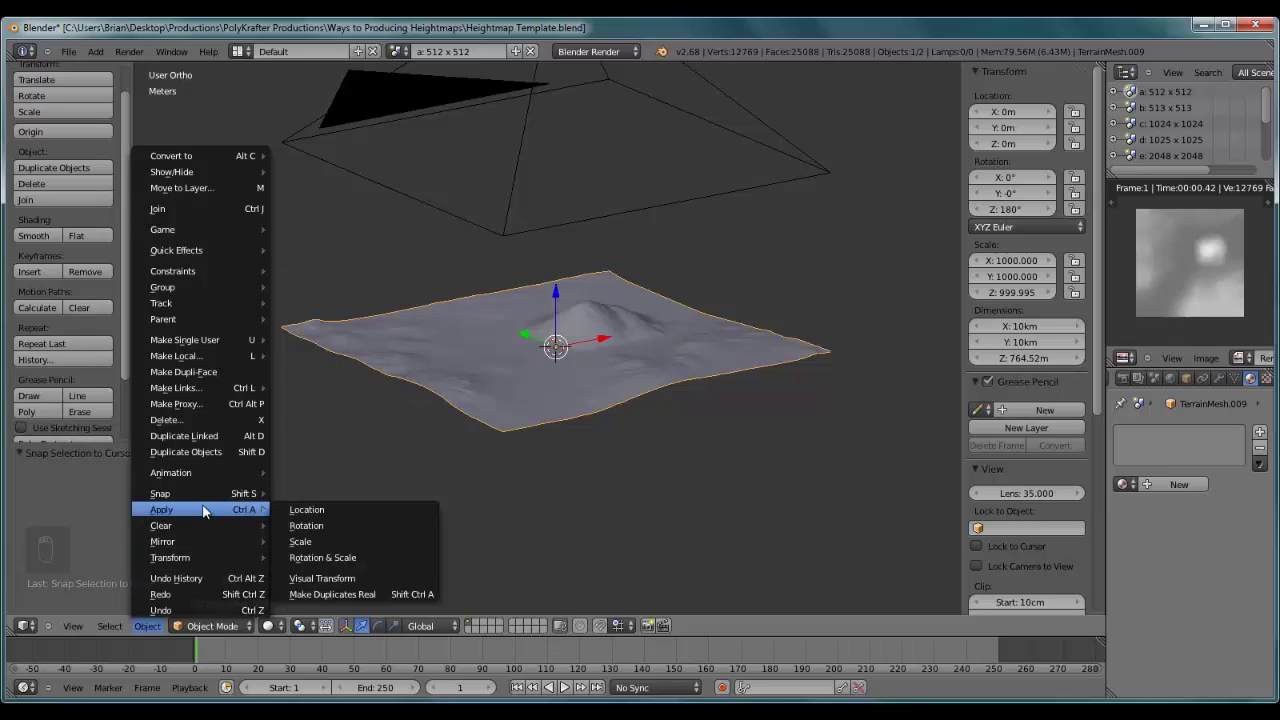
pyautogui.click(353, 556)
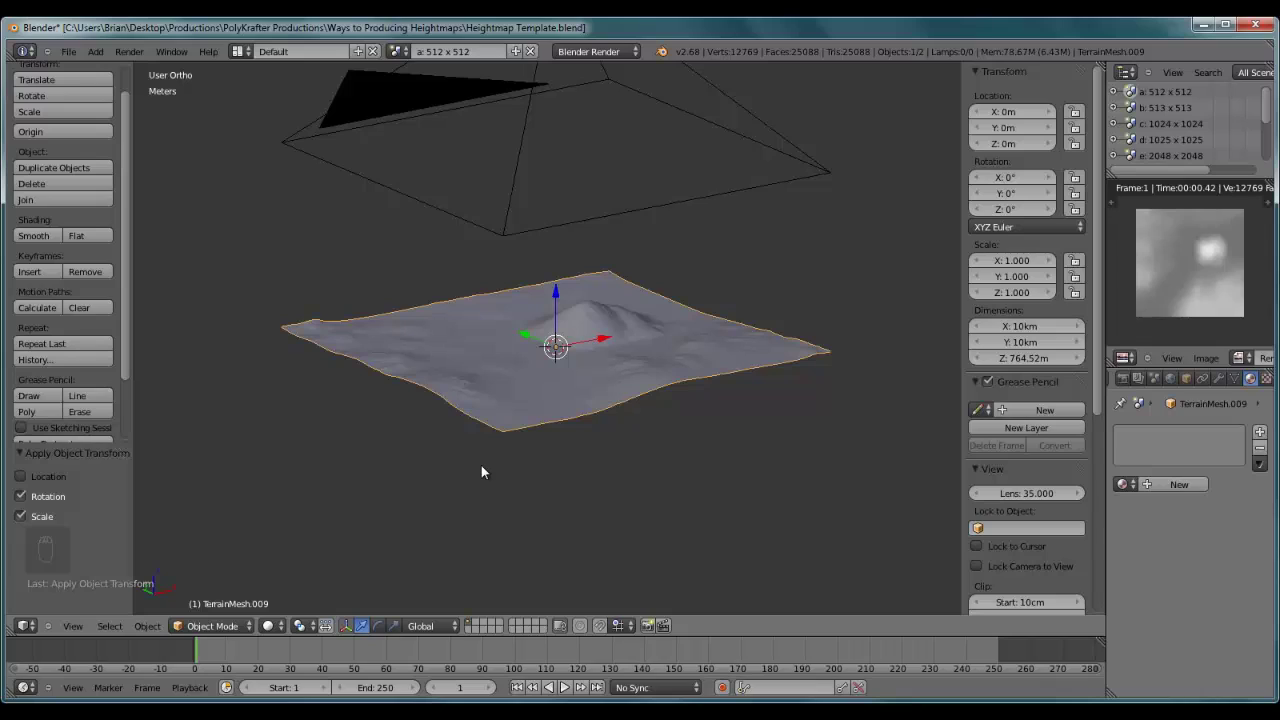
pyautogui.hotkey('ctrl', 'a')
pyautogui.scroll(-2, 1099, 316)
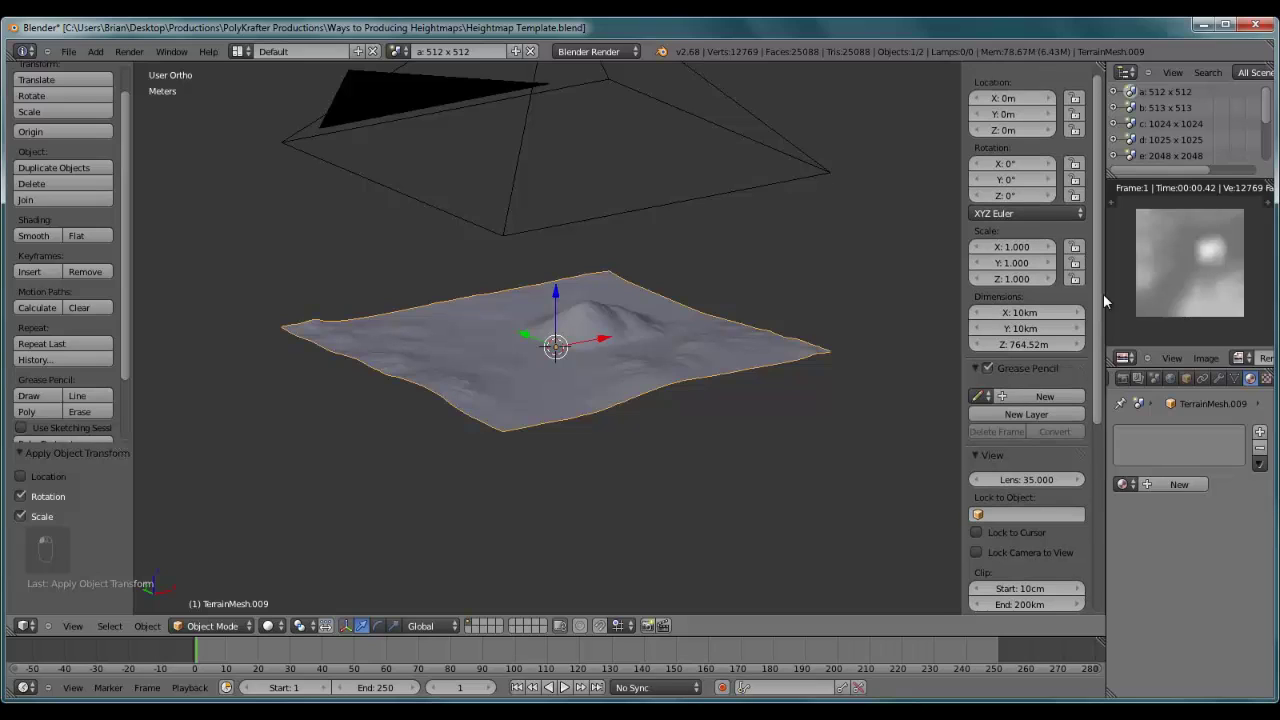
pyautogui.scroll(2, 1103, 293)
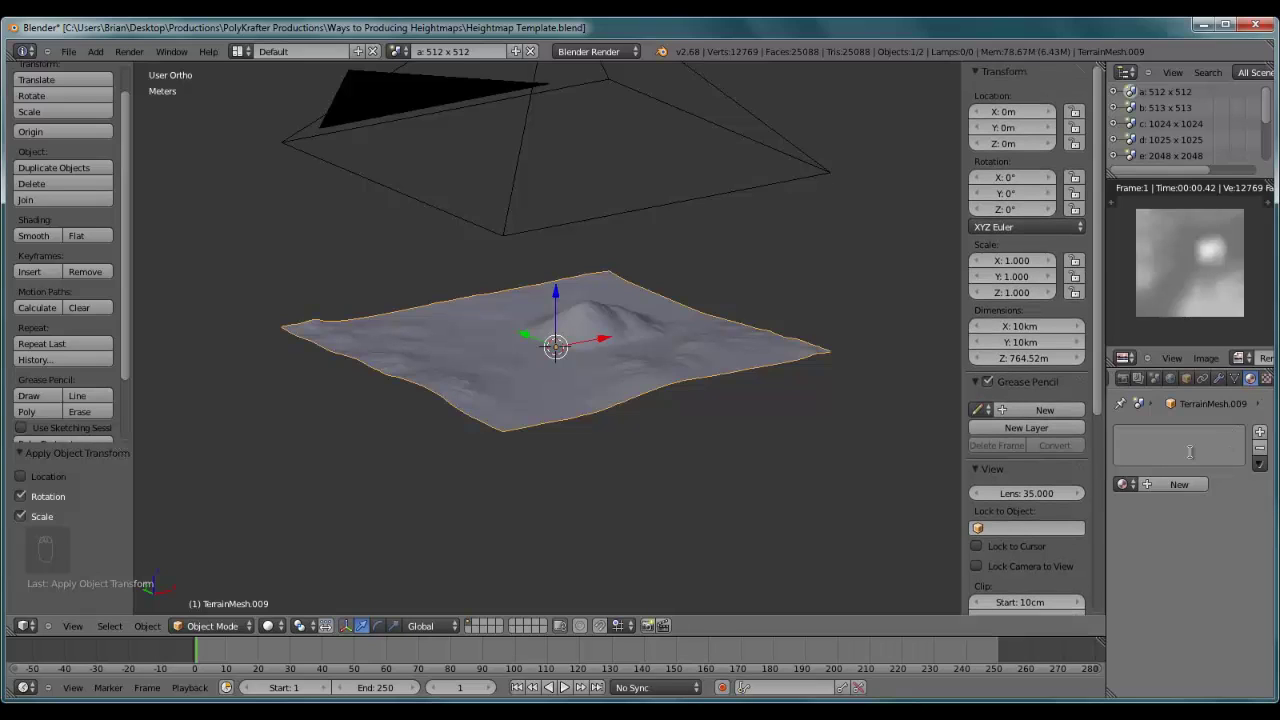
pyautogui.click(1124, 484)
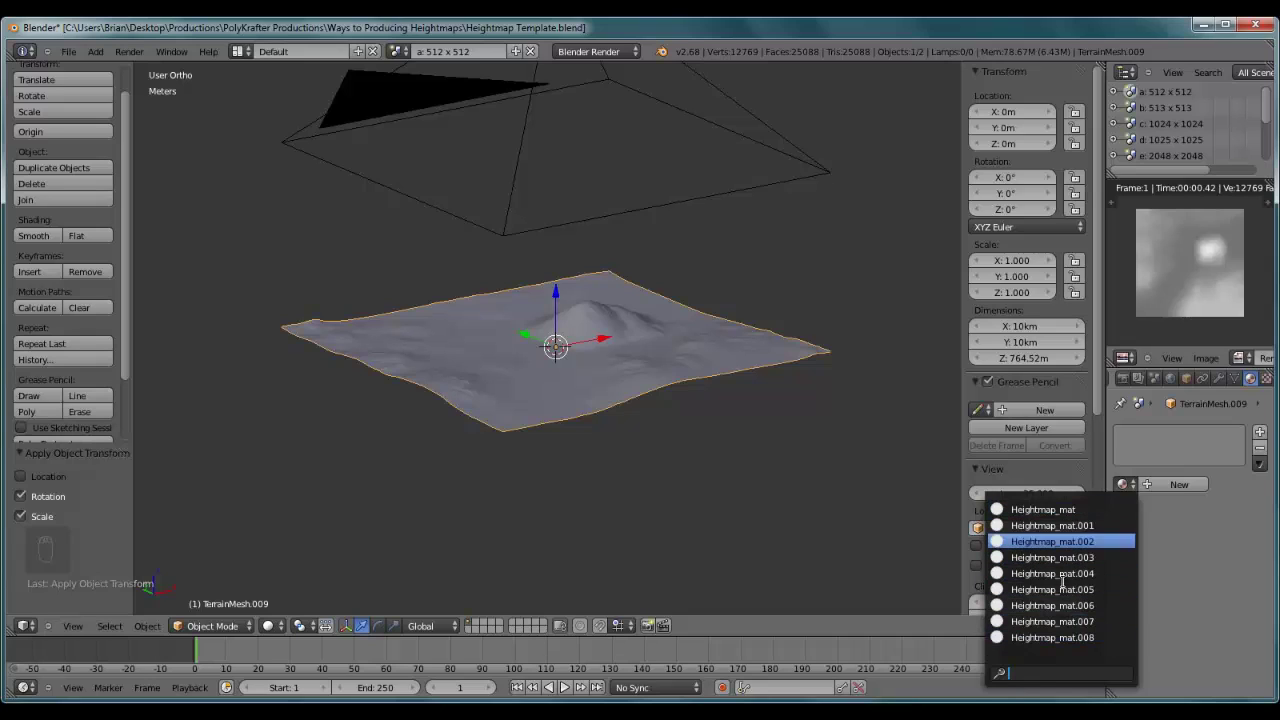
# Assign Heightmap_mat to the terrain and render a test heightmap.
pyautogui.click(1075, 512)
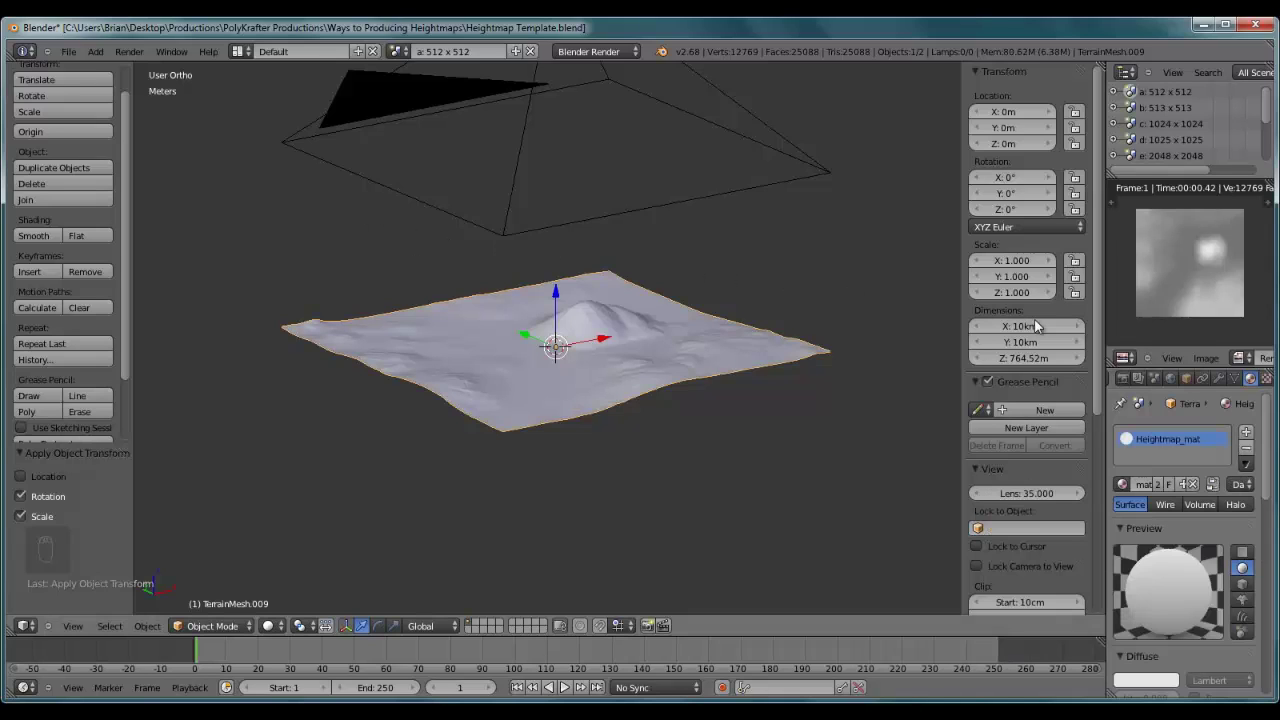
pyautogui.click(133, 51)
# Resize the terrain to 8km by 8km in the Dimensions fields.
pyautogui.rightClick(770, 183)
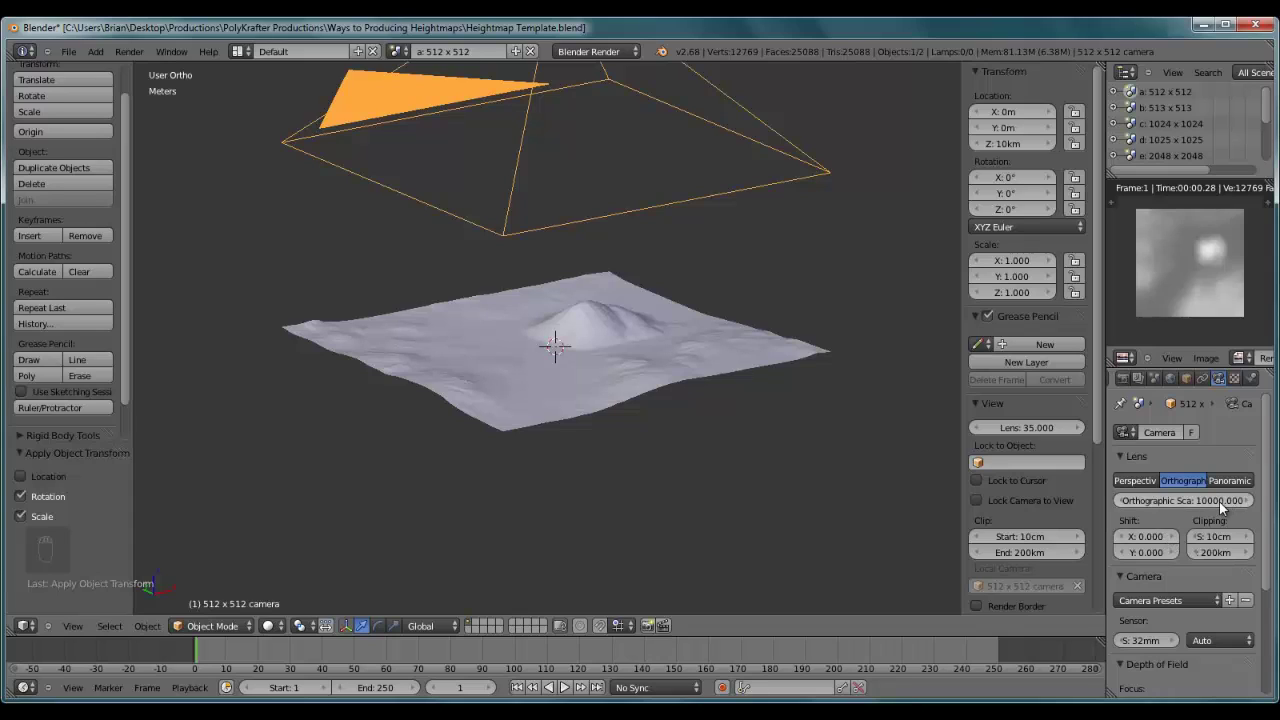
pyautogui.rightClick(638, 361)
pyautogui.click(1018, 325)
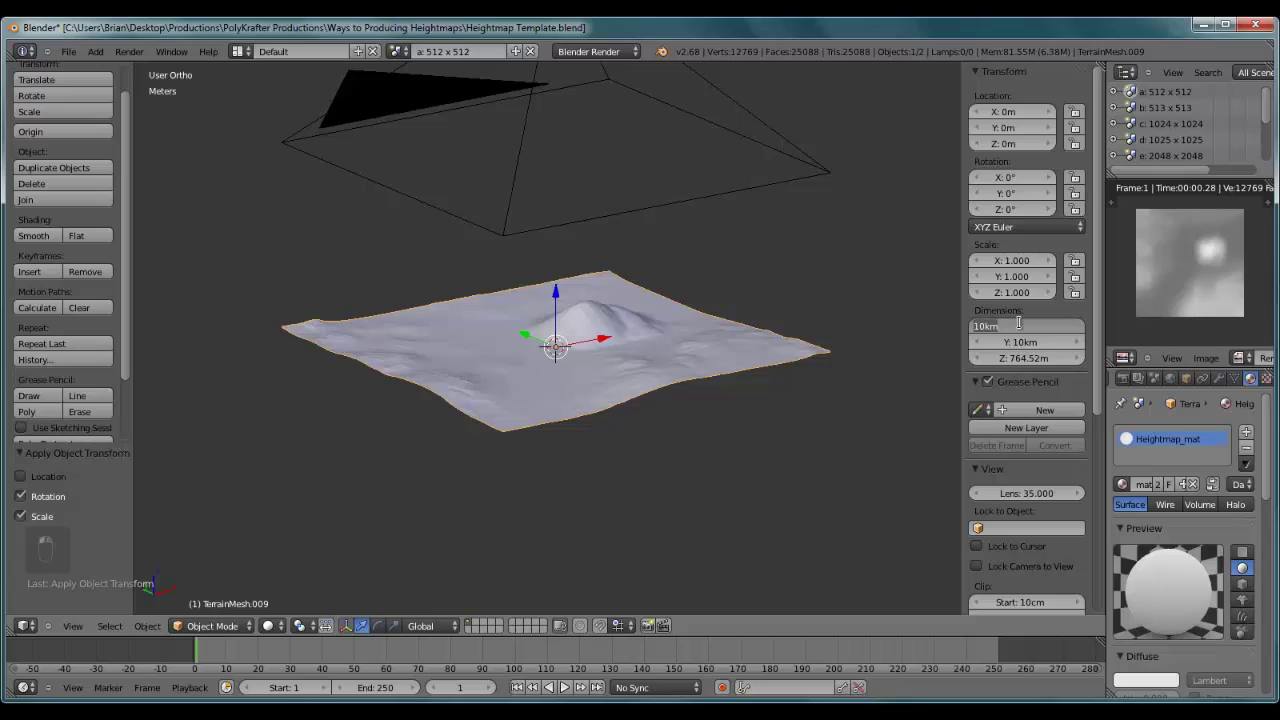
pyautogui.write('8km')
pyautogui.press('Tab')
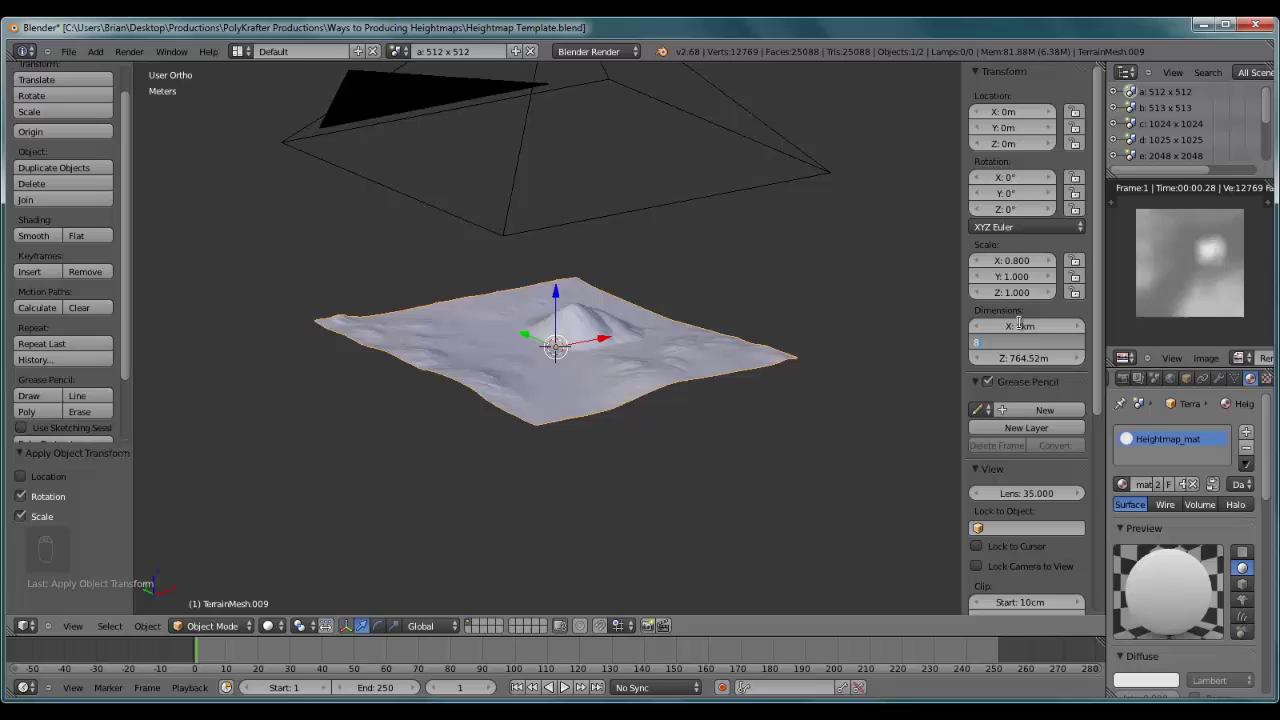
pyautogui.press('Return')
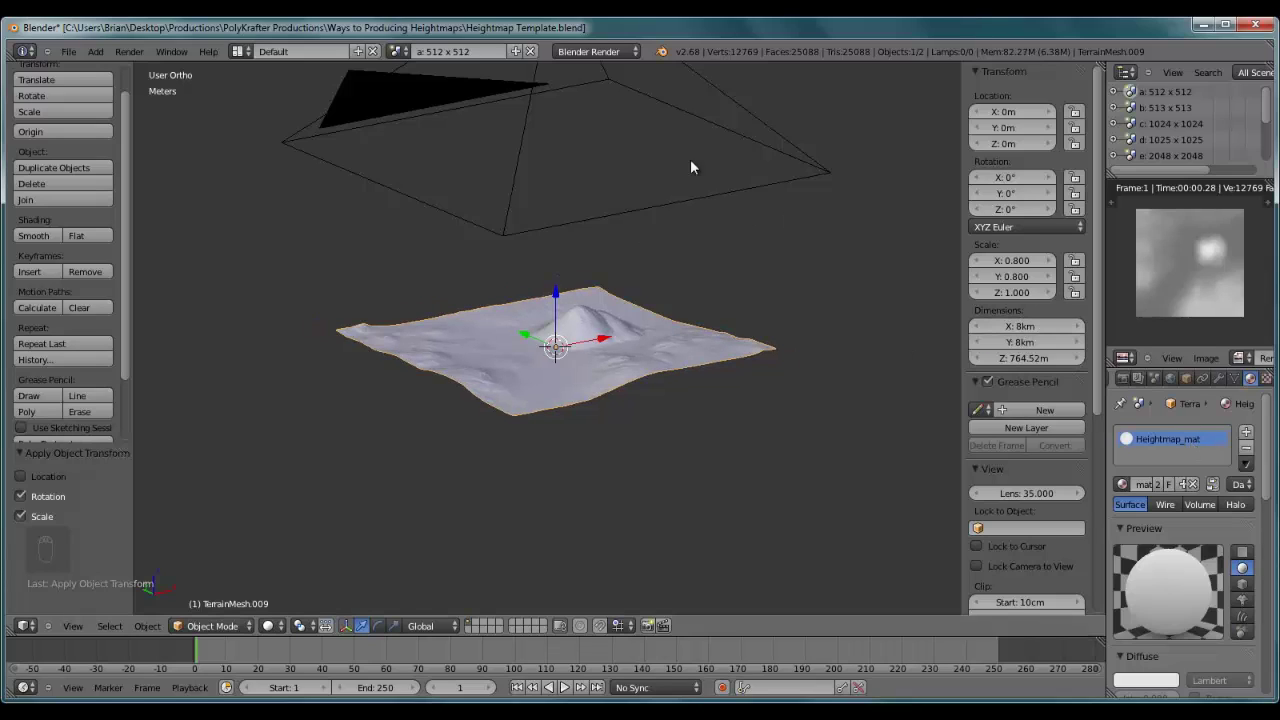
# Set the 512 x 512 camera's orthographic scale to 8000.
pyautogui.rightClick(620, 214)
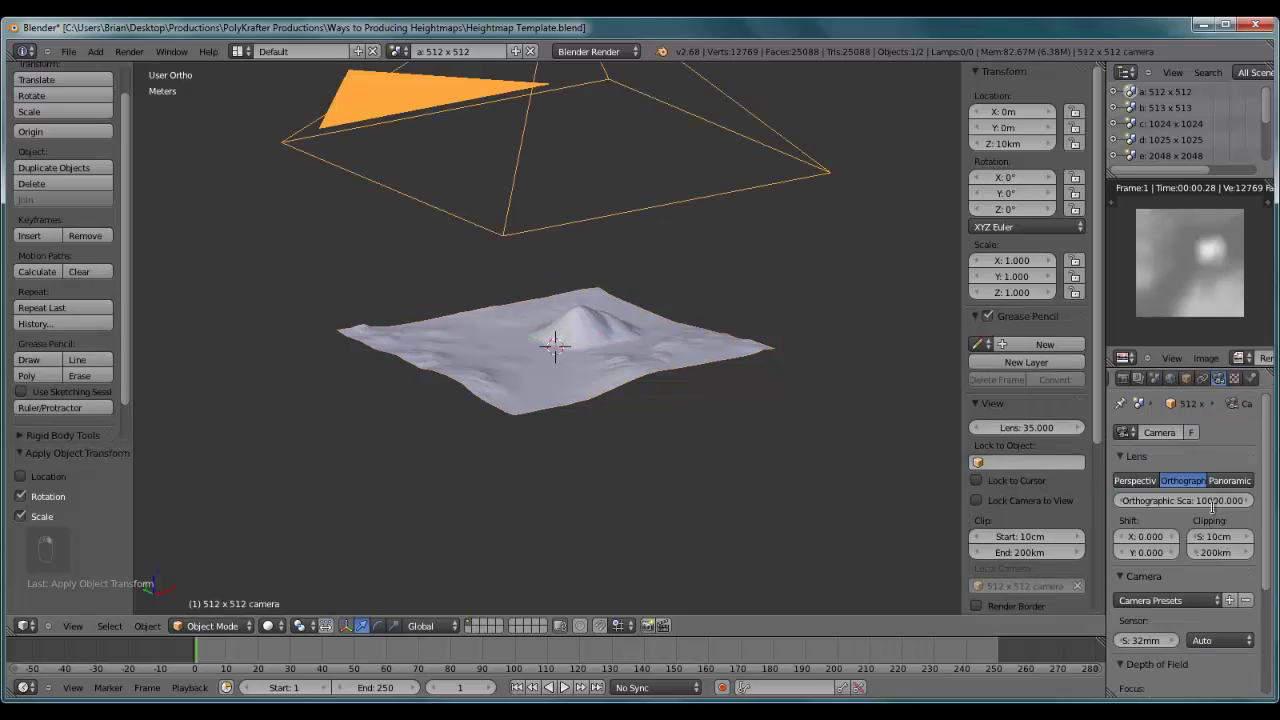
pyautogui.click(1133, 500)
pyautogui.write('8000')
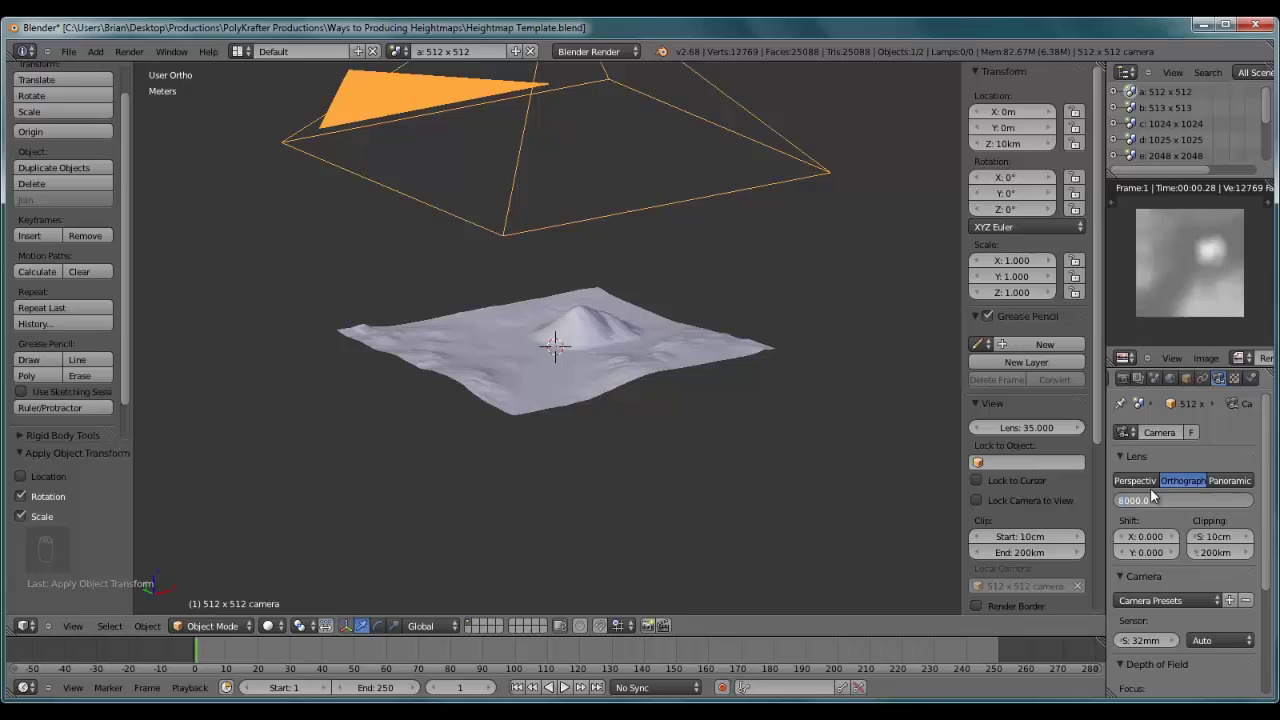
pyautogui.press('Return')
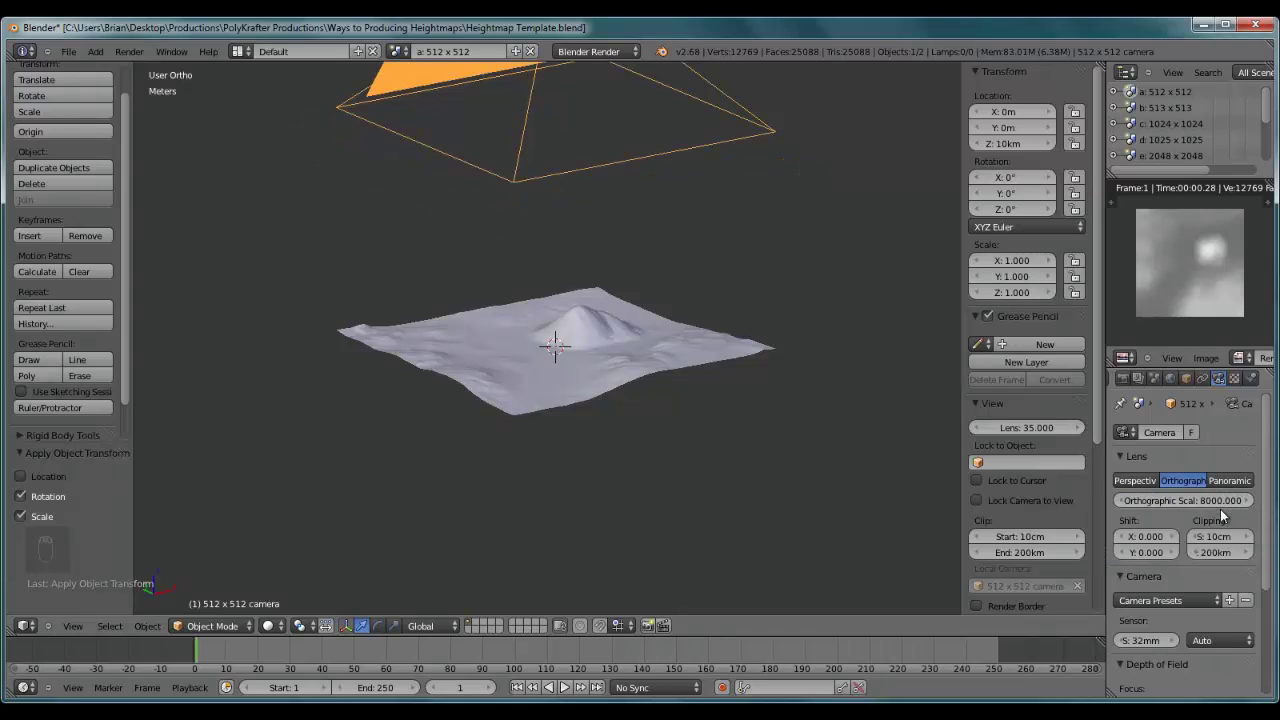
pyautogui.click(141, 56)
# Check the Render Output format: PNG, RGB, 16-bit, saving to /tmp\.
pyautogui.click(1203, 360)
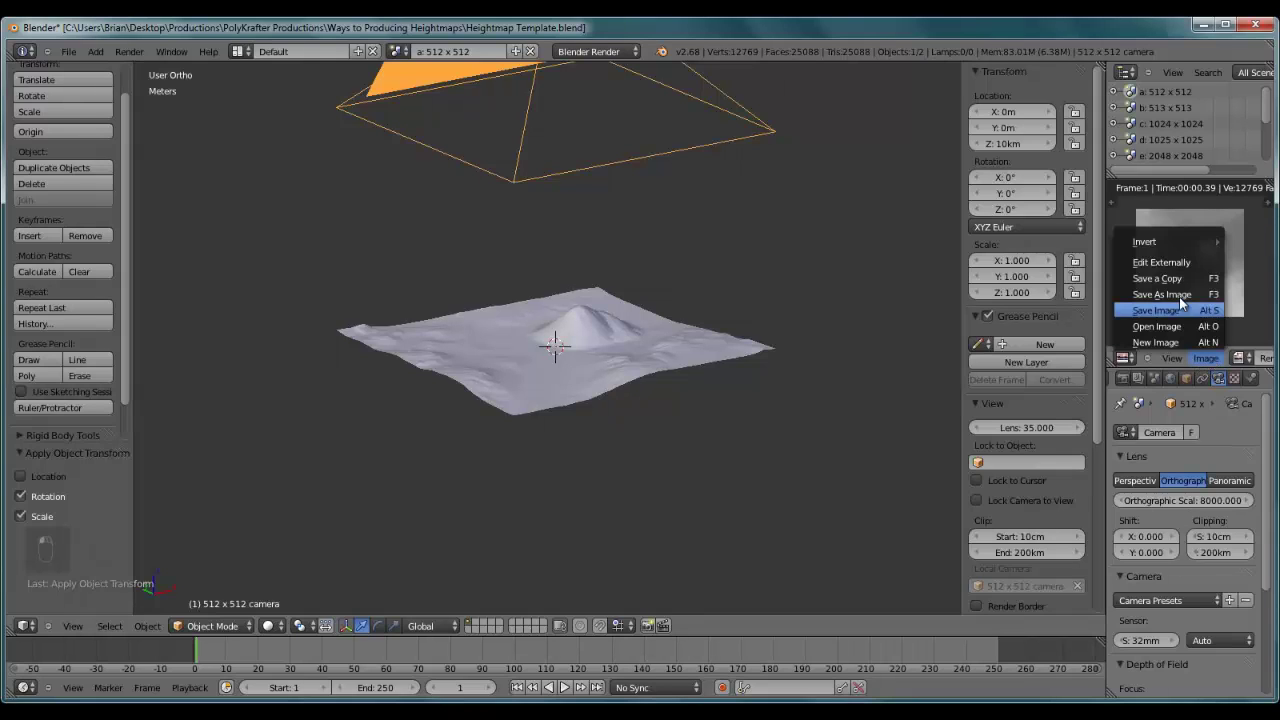
pyautogui.click(1123, 378)
pyautogui.scroll(-2, 1226, 493)
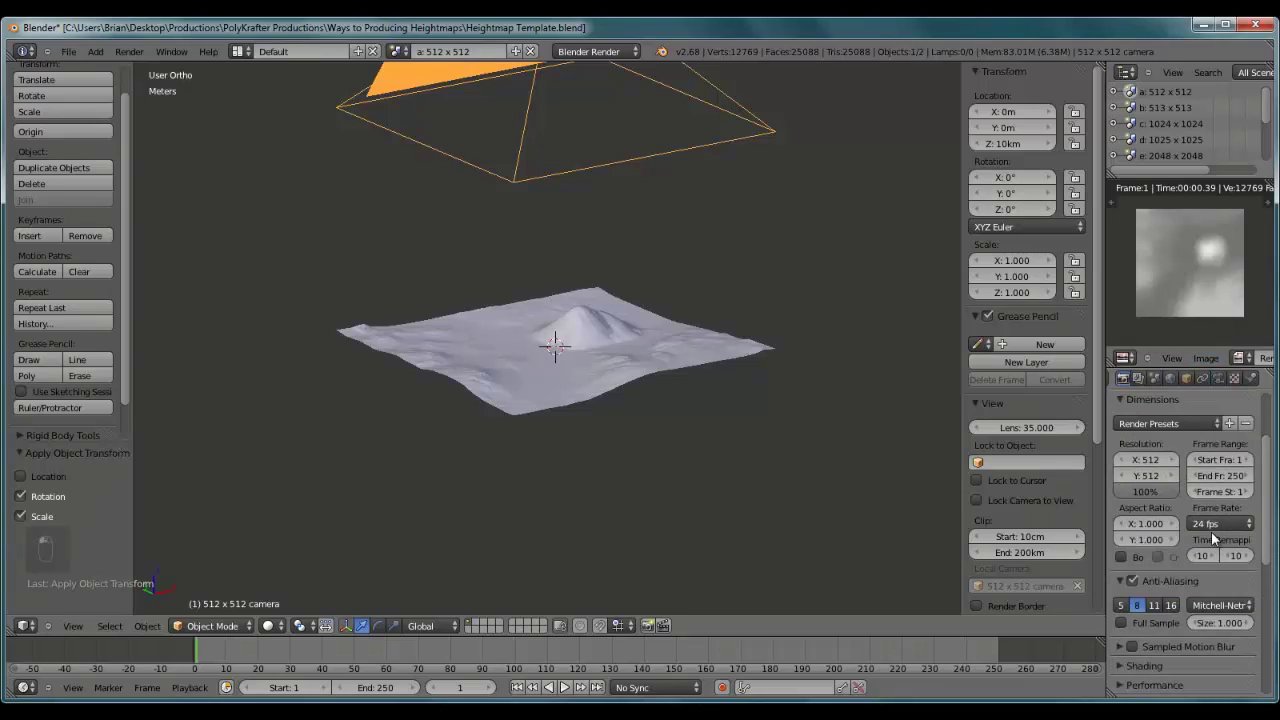
pyautogui.scroll(-4, 1218, 550)
pyautogui.scroll(-2, 1200, 600)
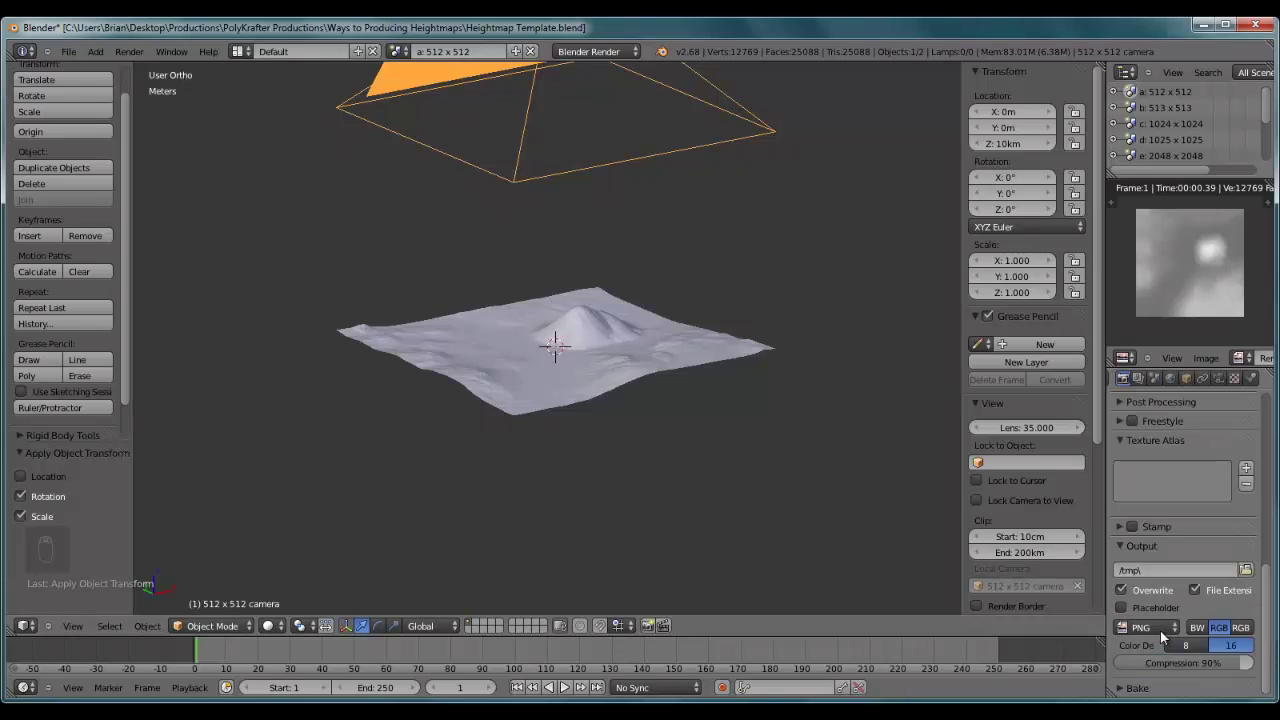
pyautogui.click(1160, 629)
pyautogui.click(1169, 629)
# Switch to the 2049 x 2049 scene and render its heightmap.
pyautogui.scroll(10, 1185, 500)
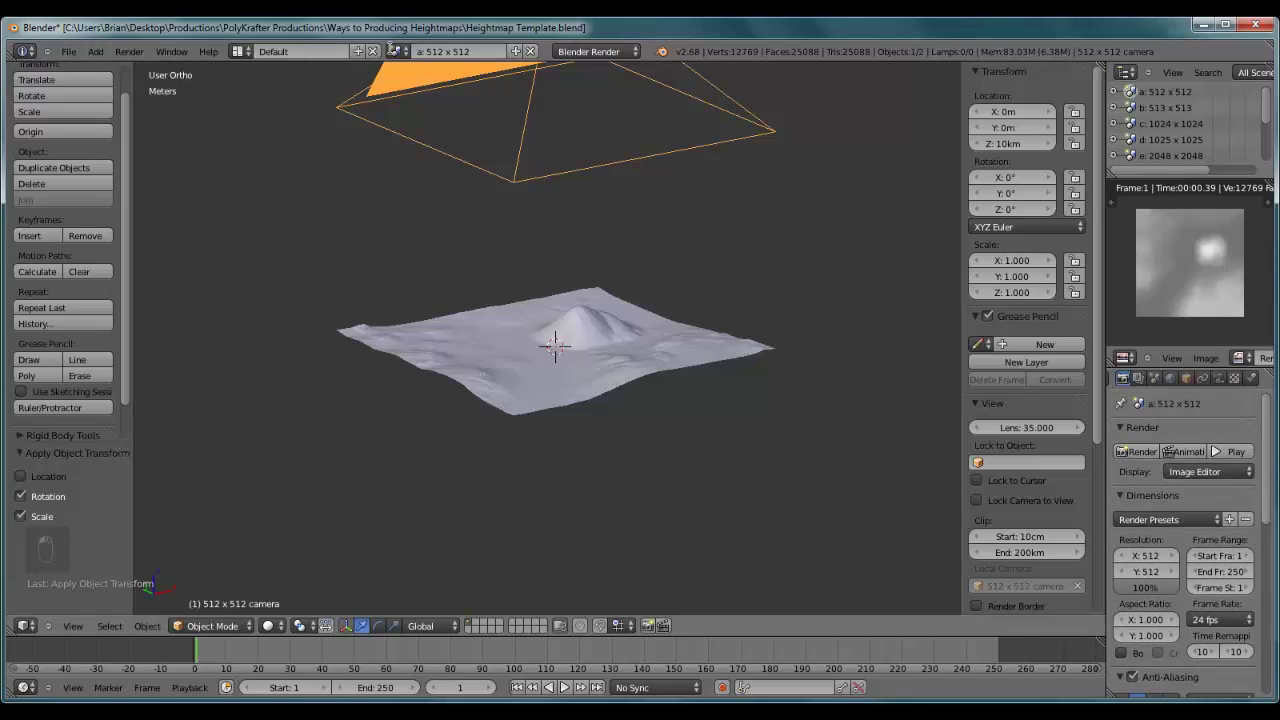
pyautogui.click(398, 51)
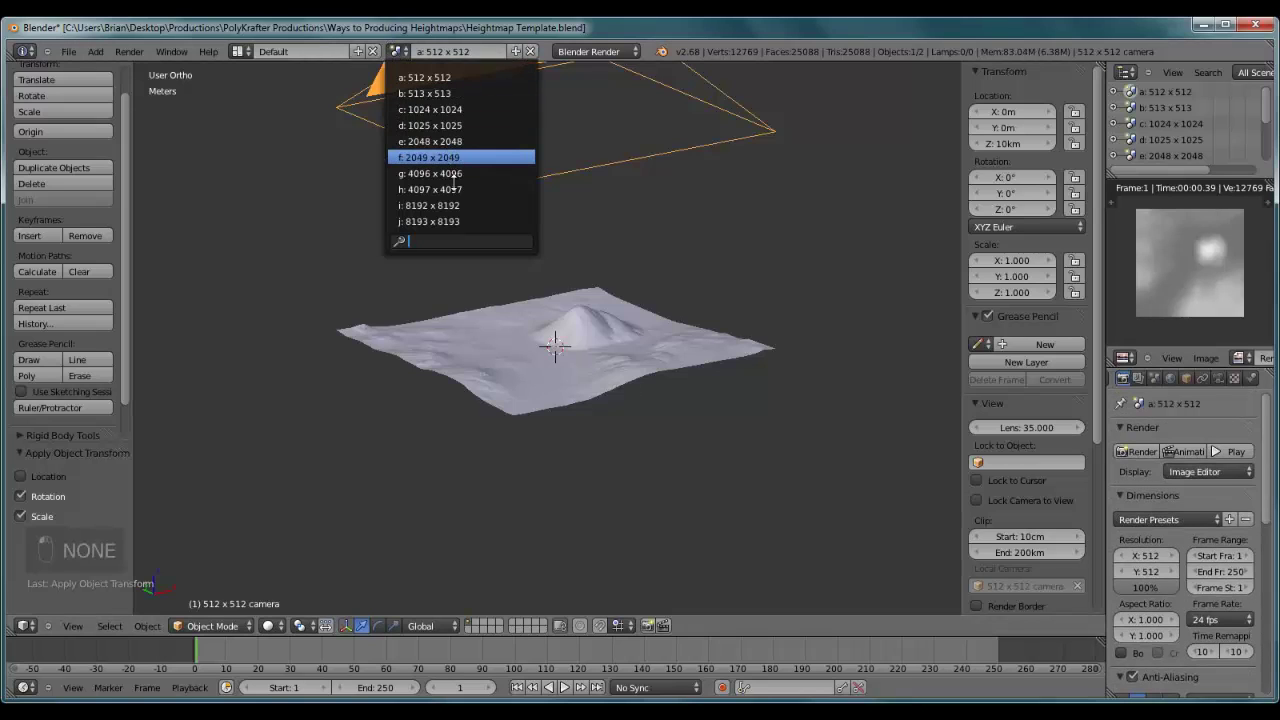
pyautogui.click(450, 158)
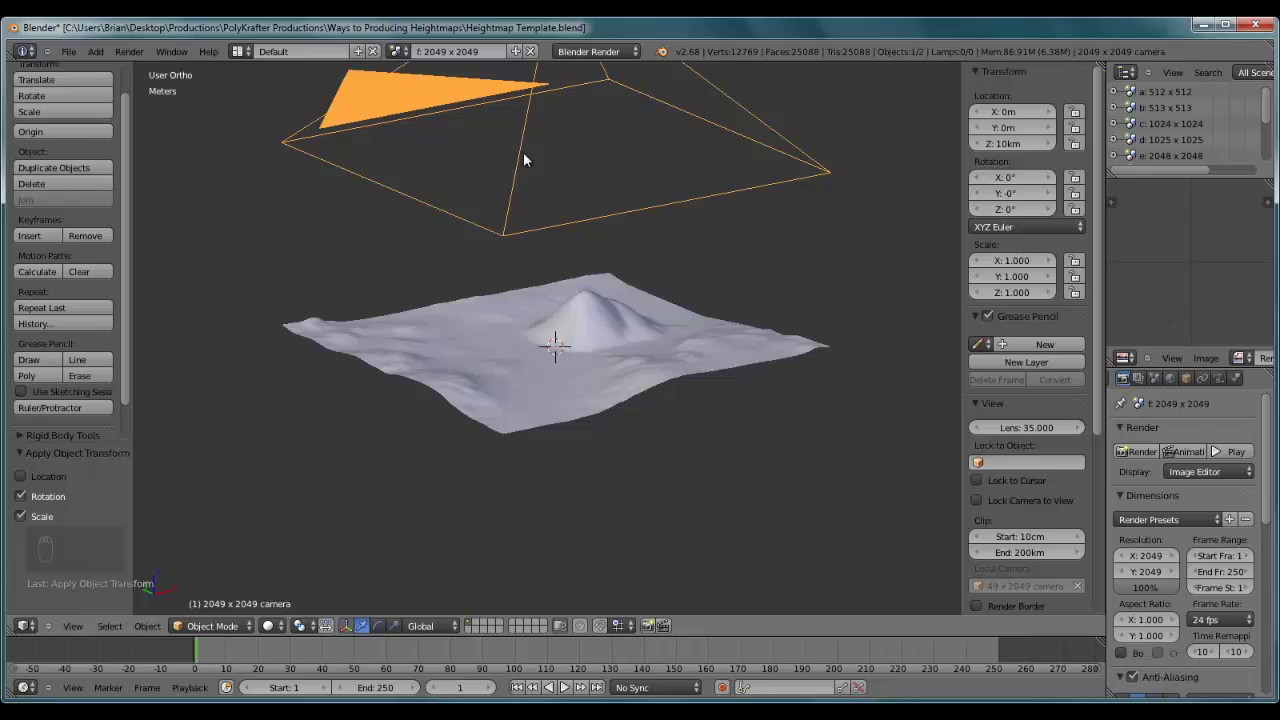
pyautogui.click(119, 52)
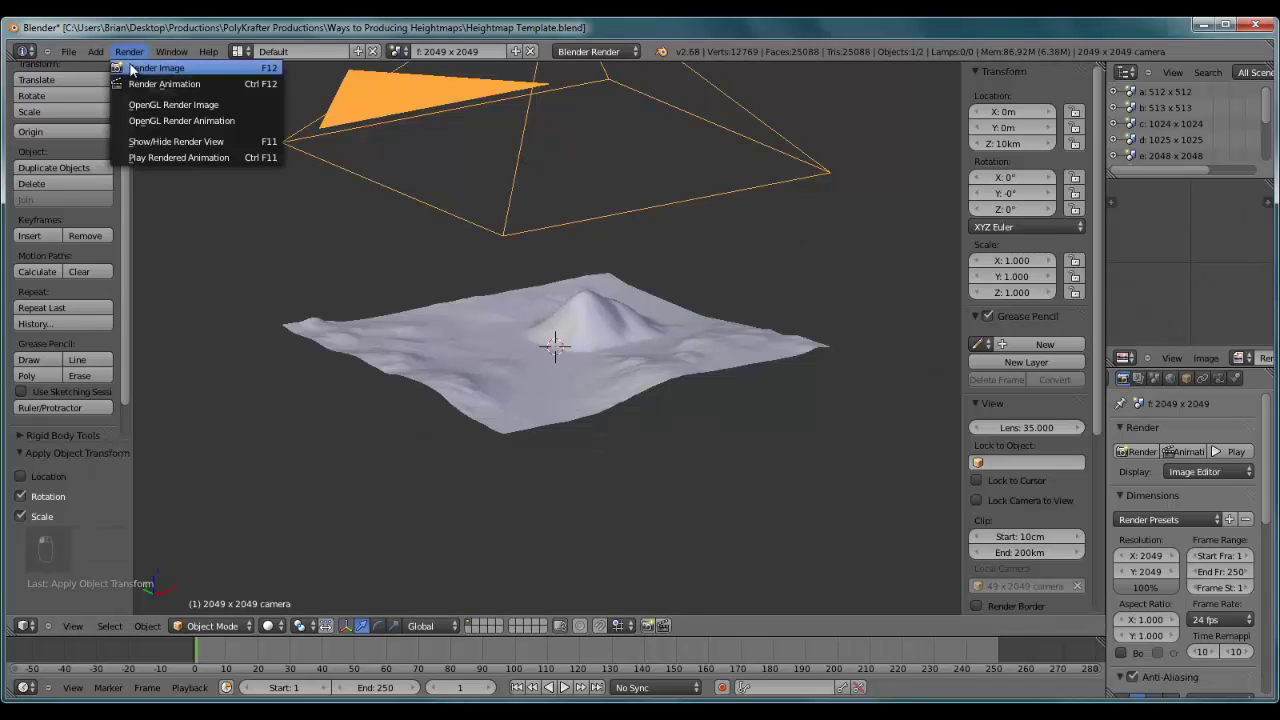
pyautogui.press('F12')
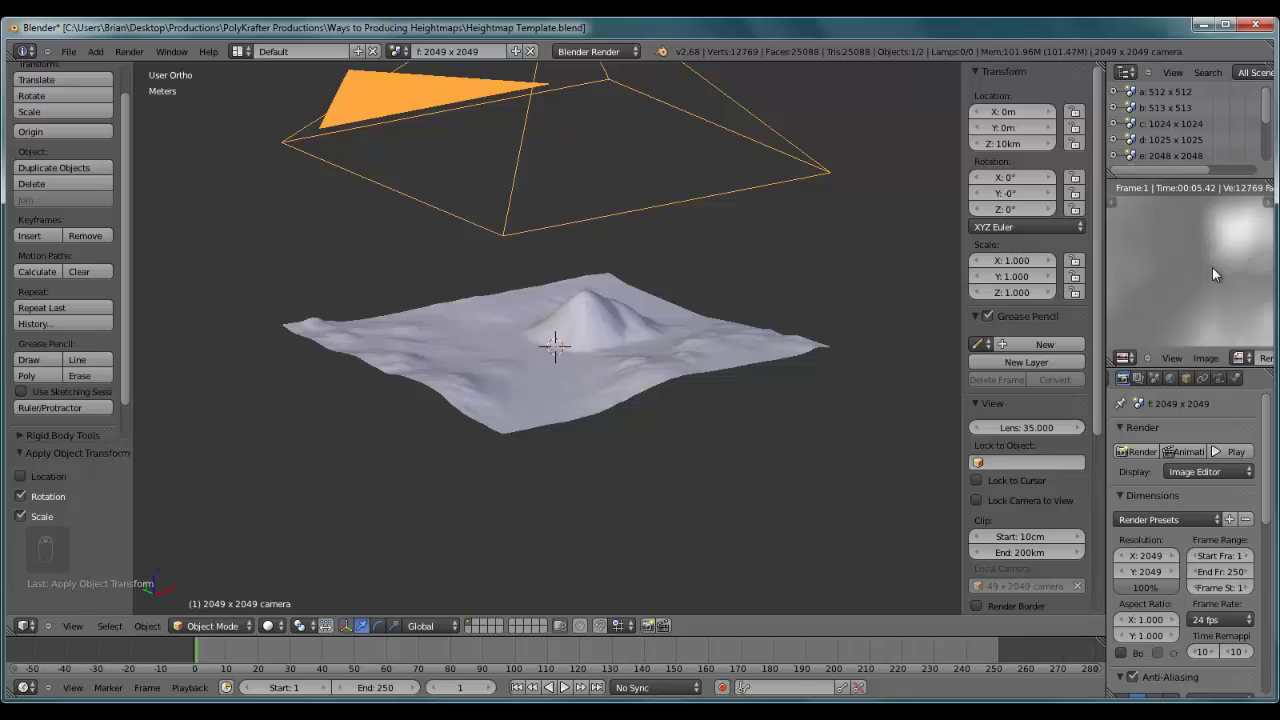
# Show the rendered heightmap Render Result in the main area and zoom in.
pyautogui.scroll(-1, 1214, 264)
pyautogui.scroll(-2, 1214, 264)
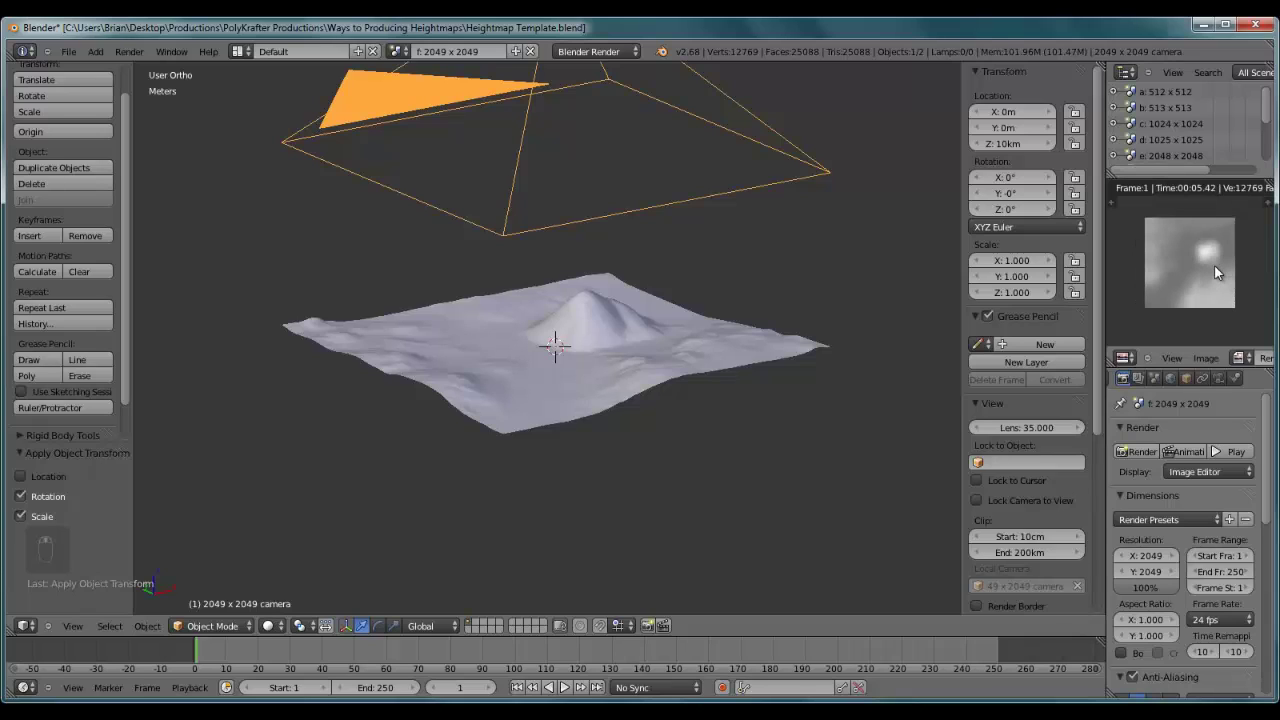
pyautogui.click(1205, 359)
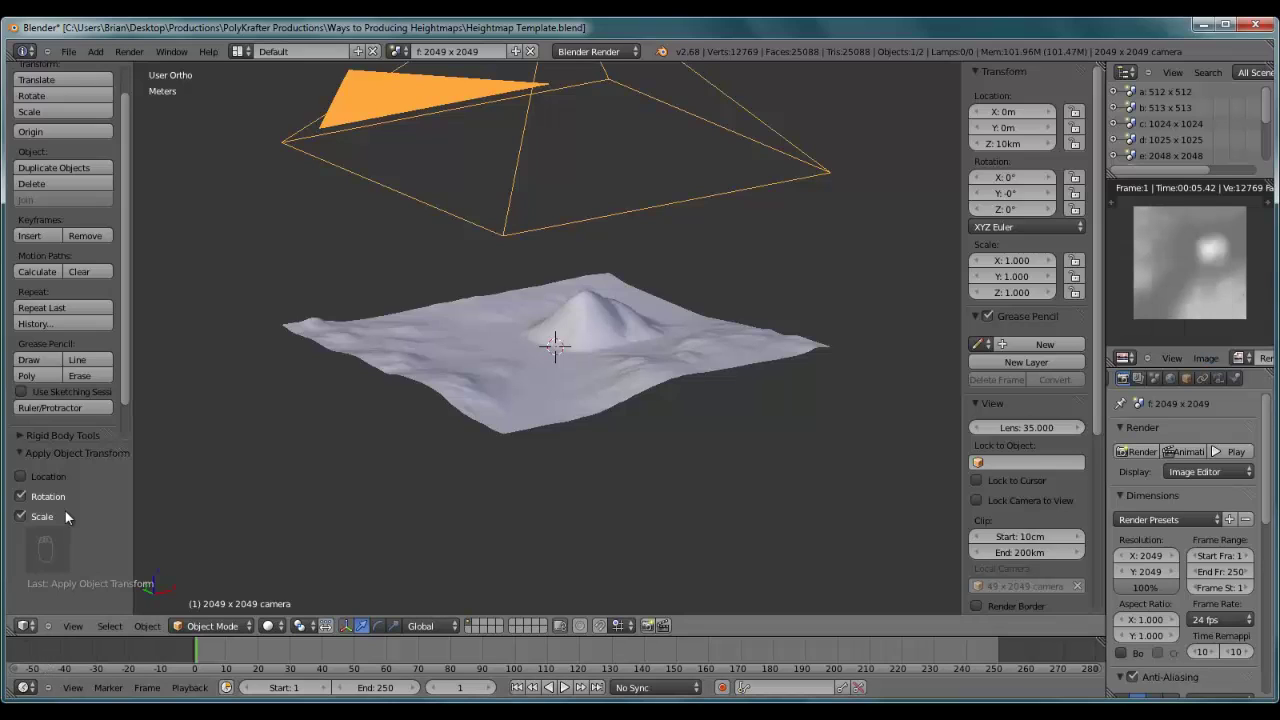
pyautogui.press('F11')
pyautogui.scroll(3, 429, 363)
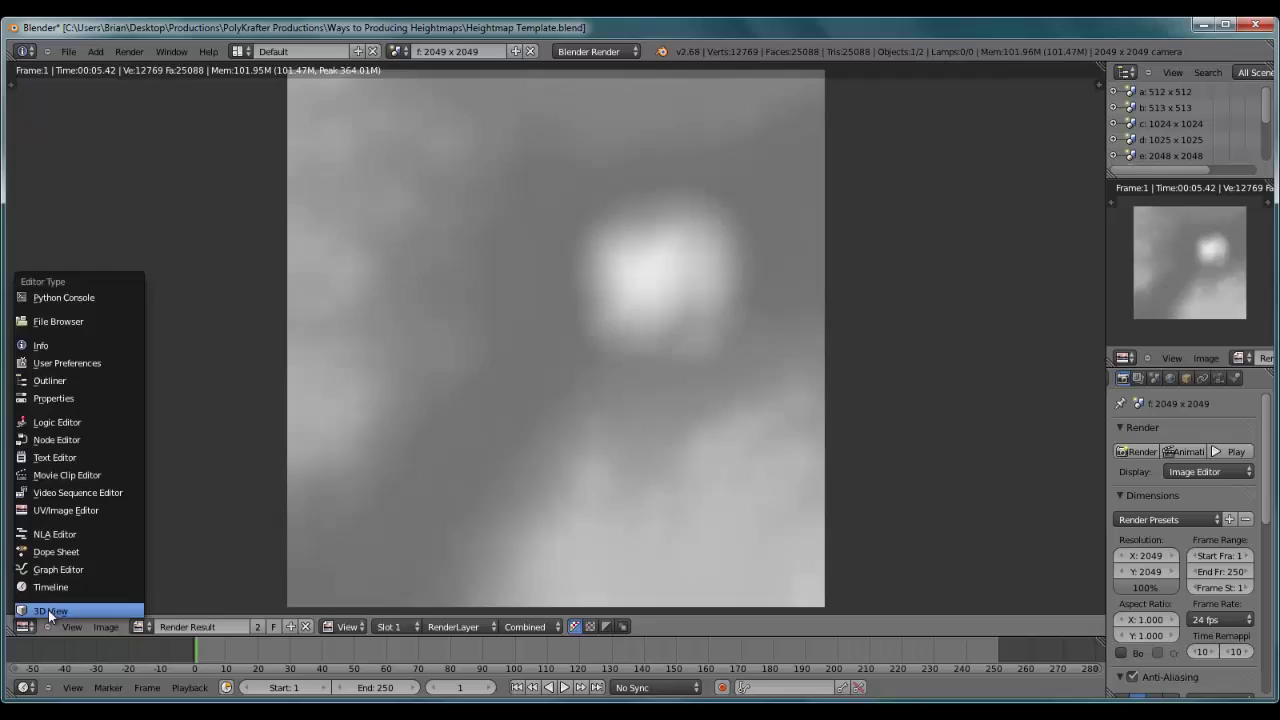
# Return the main area to the 3D View showing the terrain beneath the camera.
pyautogui.click(48, 610)
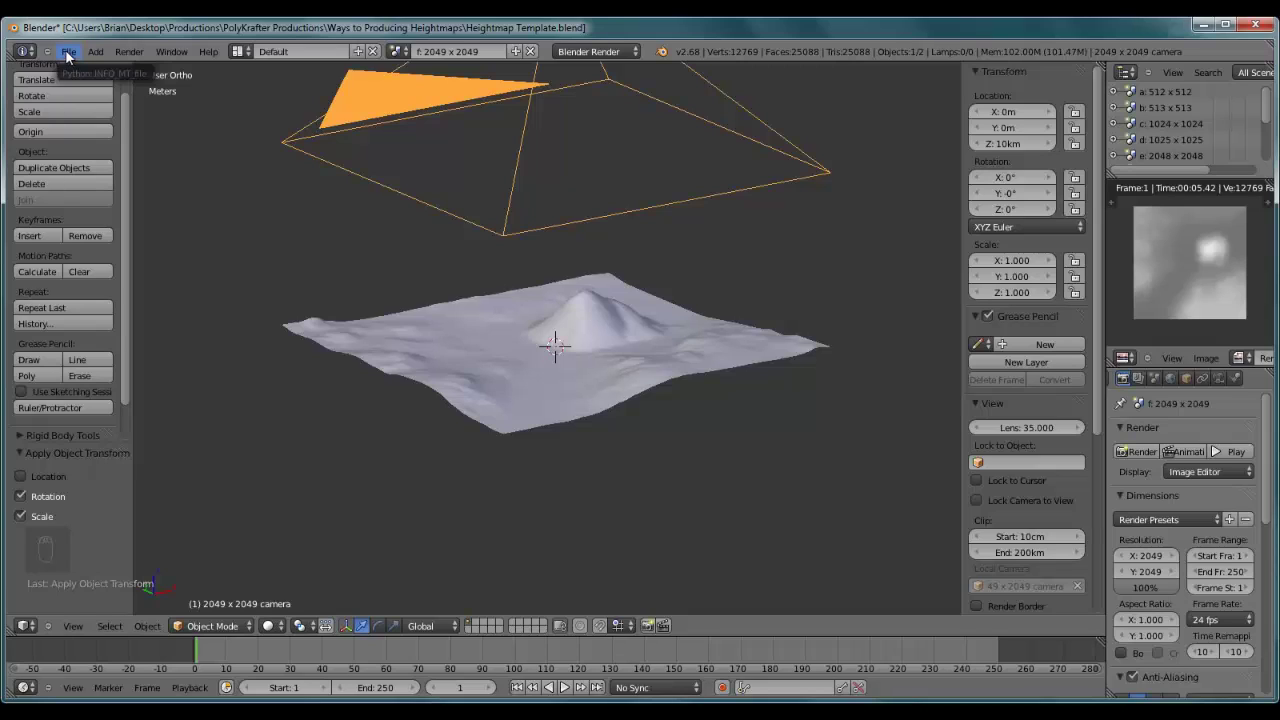
# Delete the terrain mesh and add a flat plane at the origin.
pyautogui.click(67, 53)
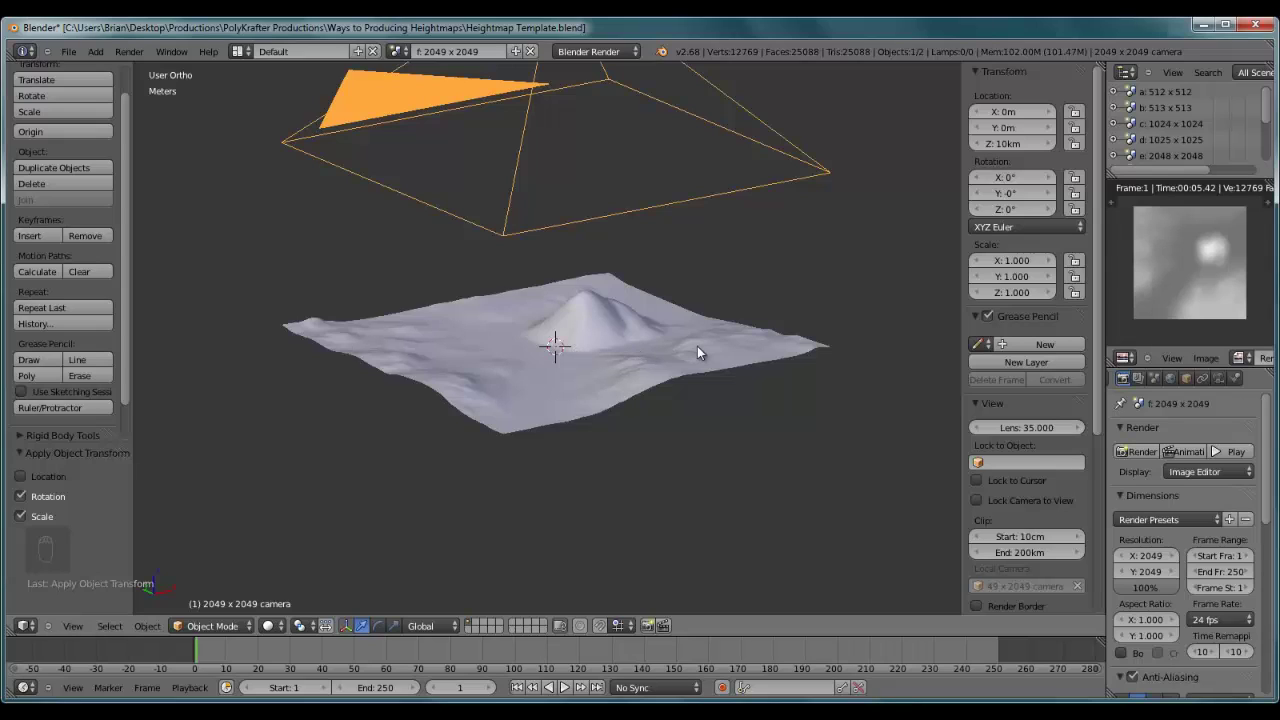
pyautogui.rightClick(587, 353)
pyautogui.press('x')
pyautogui.click(585, 351)
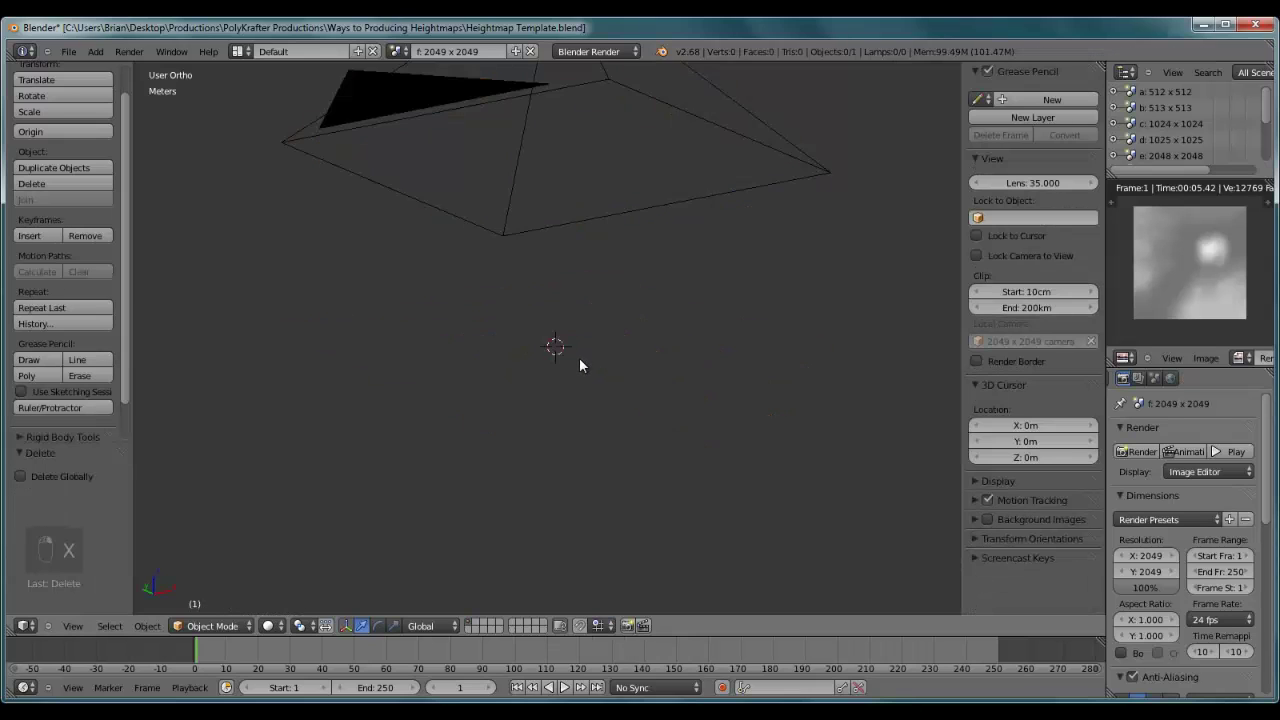
pyautogui.press('space')
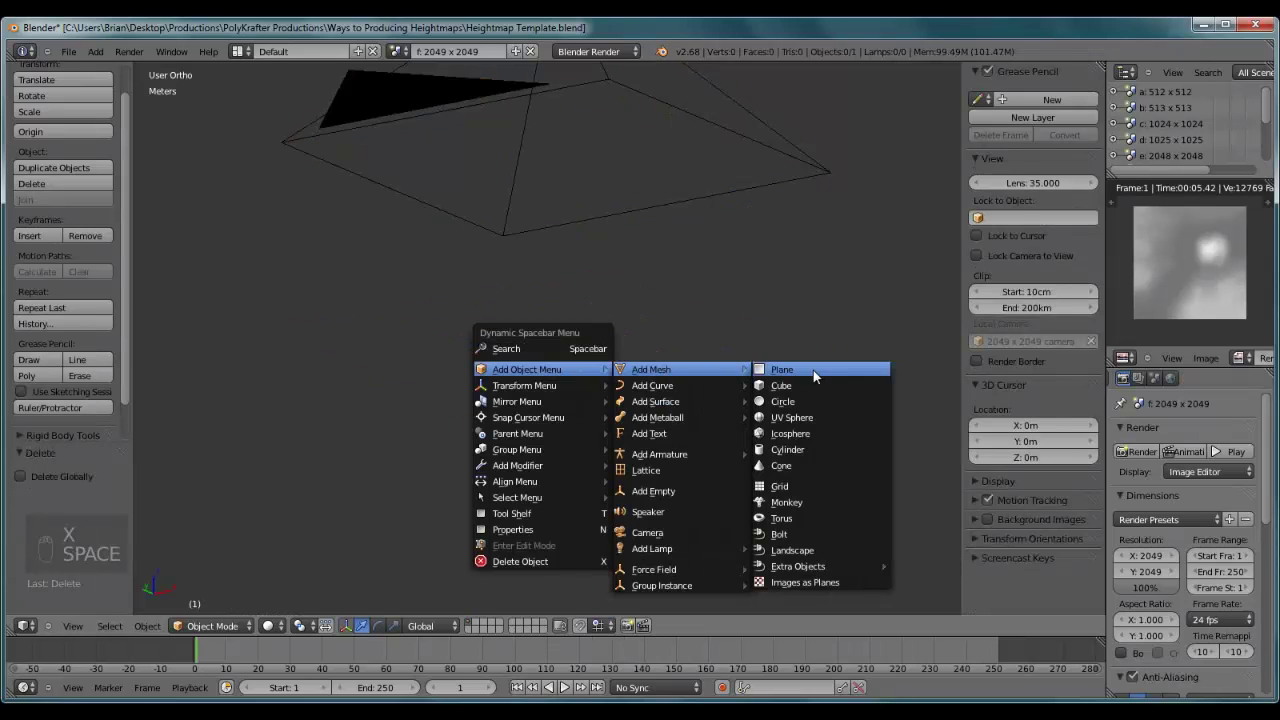
pyautogui.click(813, 370)
# Scale the plane by 20, 20 and 50 so it spans 40 km.
pyautogui.write('s20')
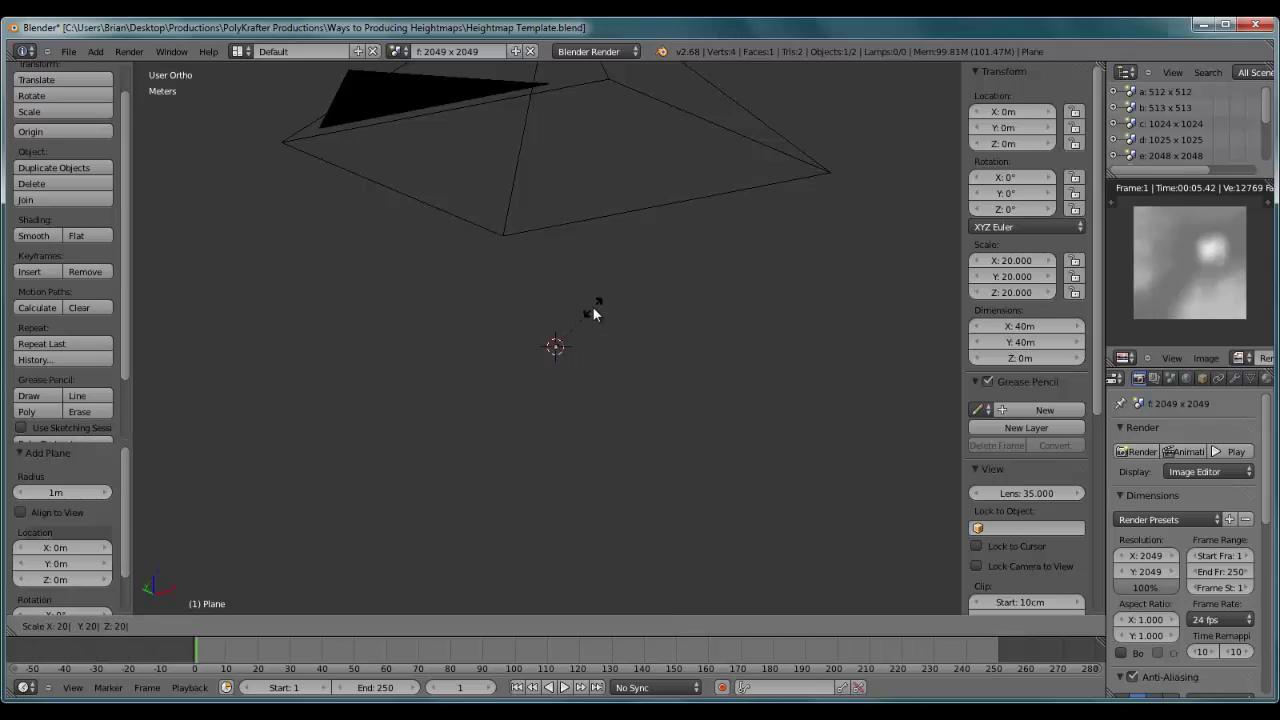
pyautogui.press('Return')
pyautogui.write('s')
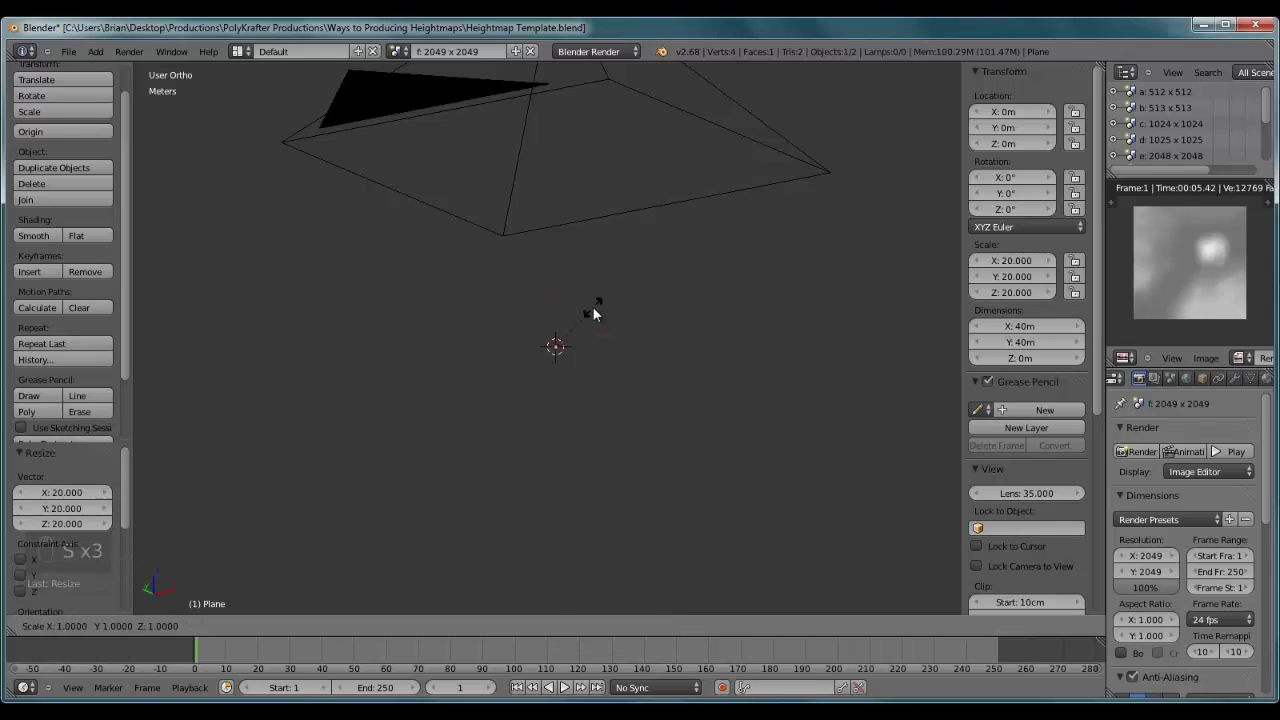
pyautogui.write('20')
pyautogui.press('Return')
pyautogui.write('s50')
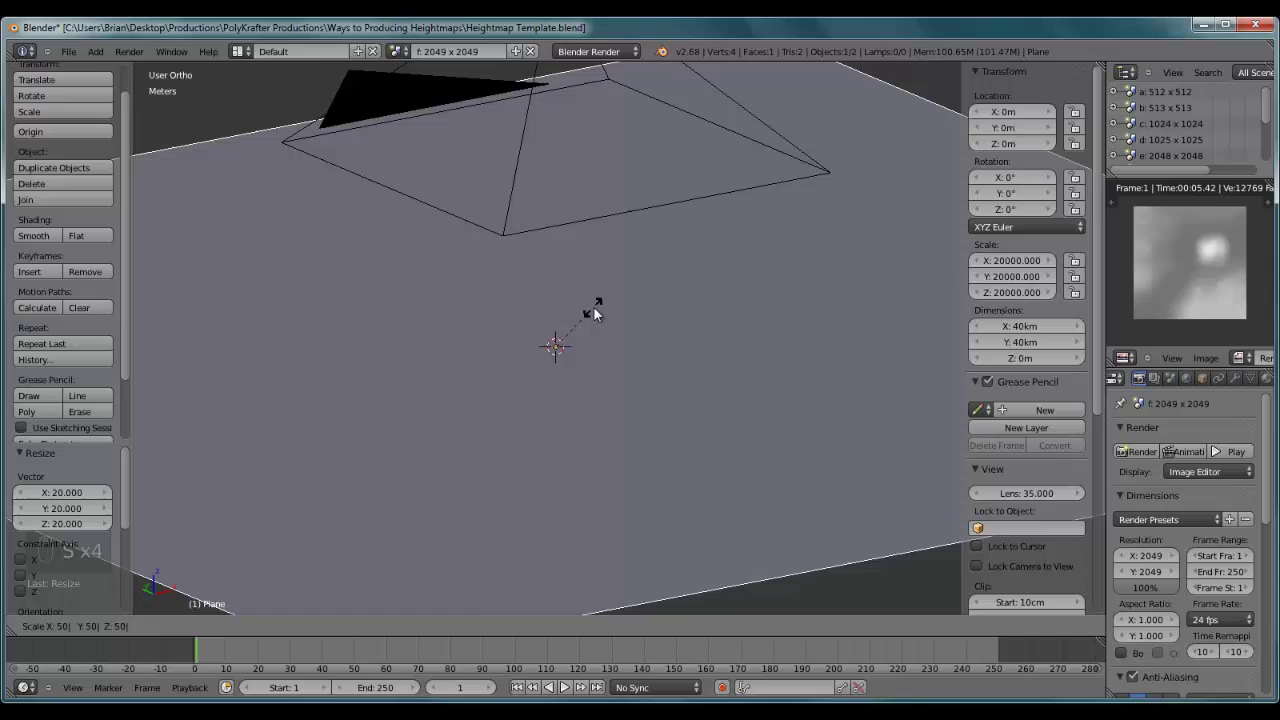
pyautogui.press('Return')
pyautogui.scroll(-3, 593, 315)
pyautogui.scroll(-2, 612, 367)
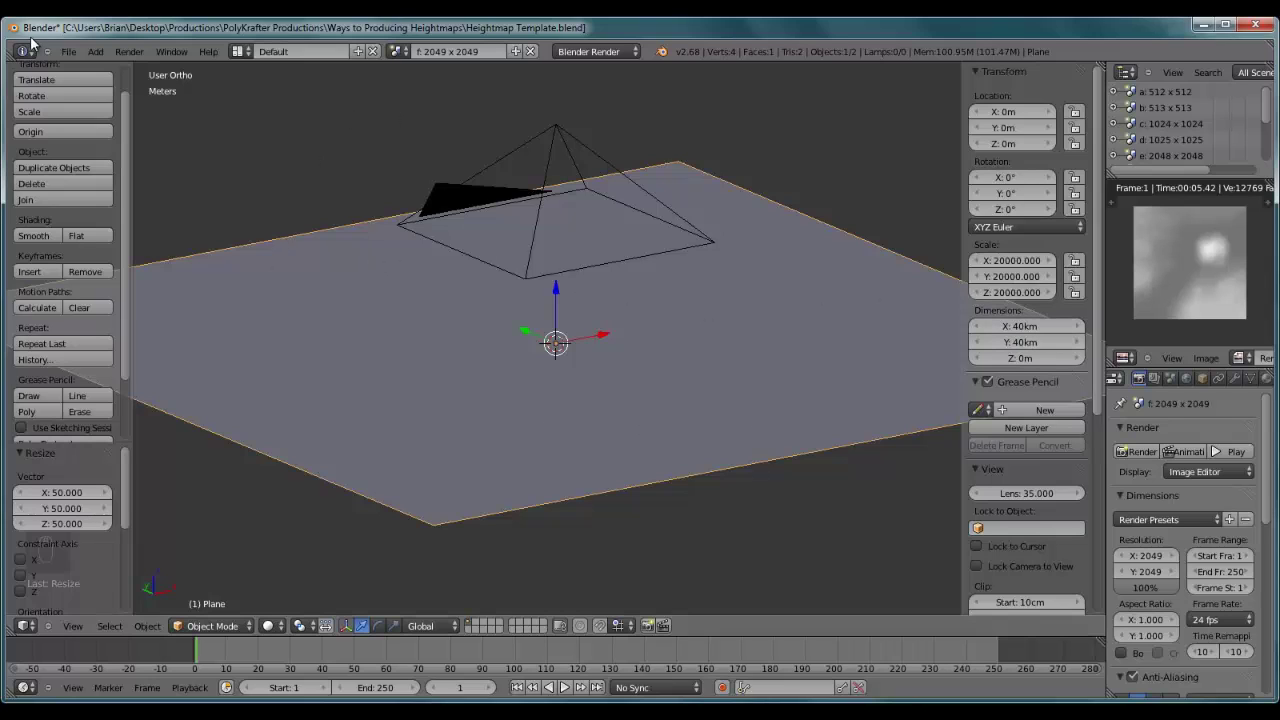
pyautogui.click(128, 51)
pyautogui.click(93, 51)
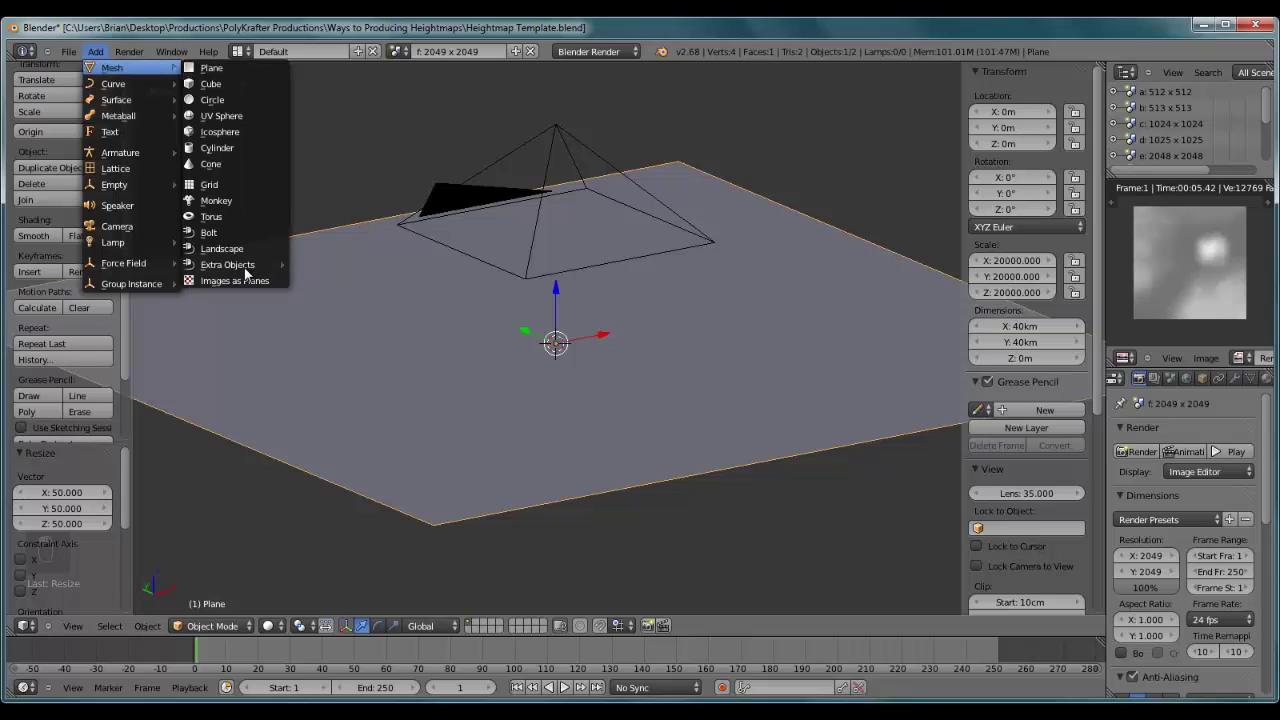
# Add a generated Landscape mesh and delete the large plane.
pyautogui.moveTo(112, 68)
pyautogui.click(240, 254)
pyautogui.rightClick(643, 421)
pyautogui.press('x')
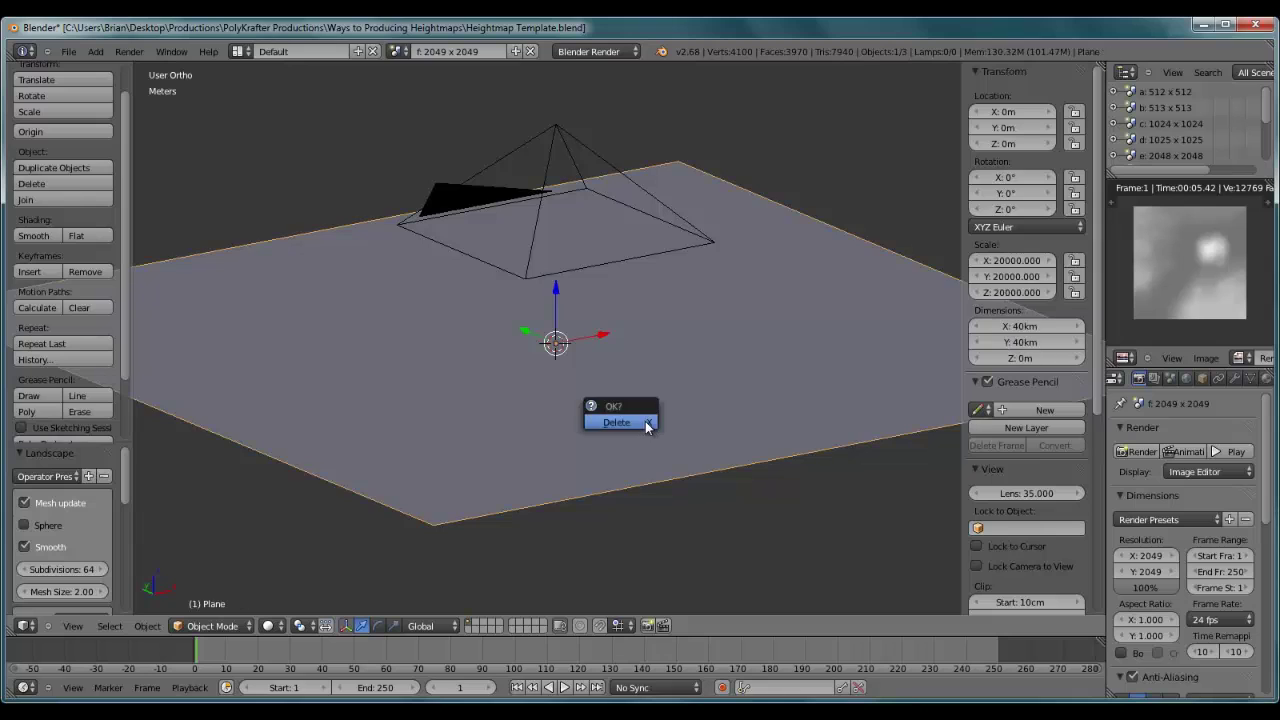
pyautogui.click(645, 421)
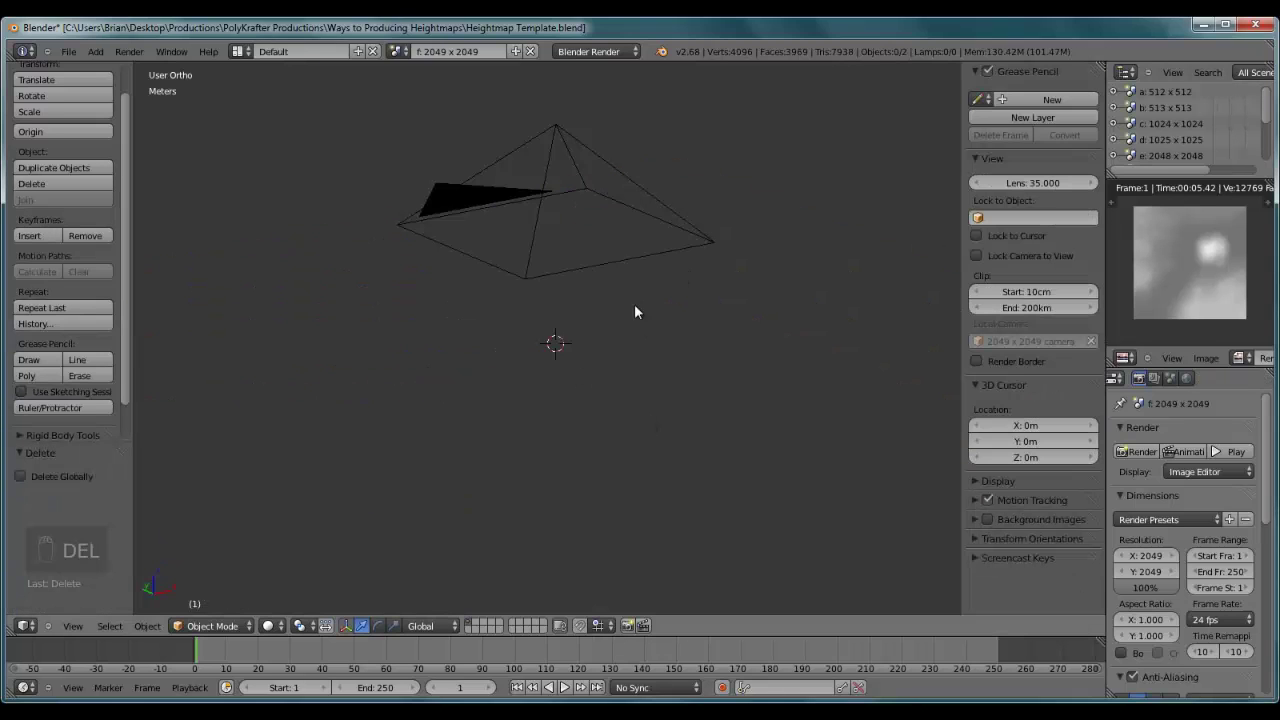
pyautogui.scroll(3, 580, 354)
pyautogui.scroll(2, 590, 349)
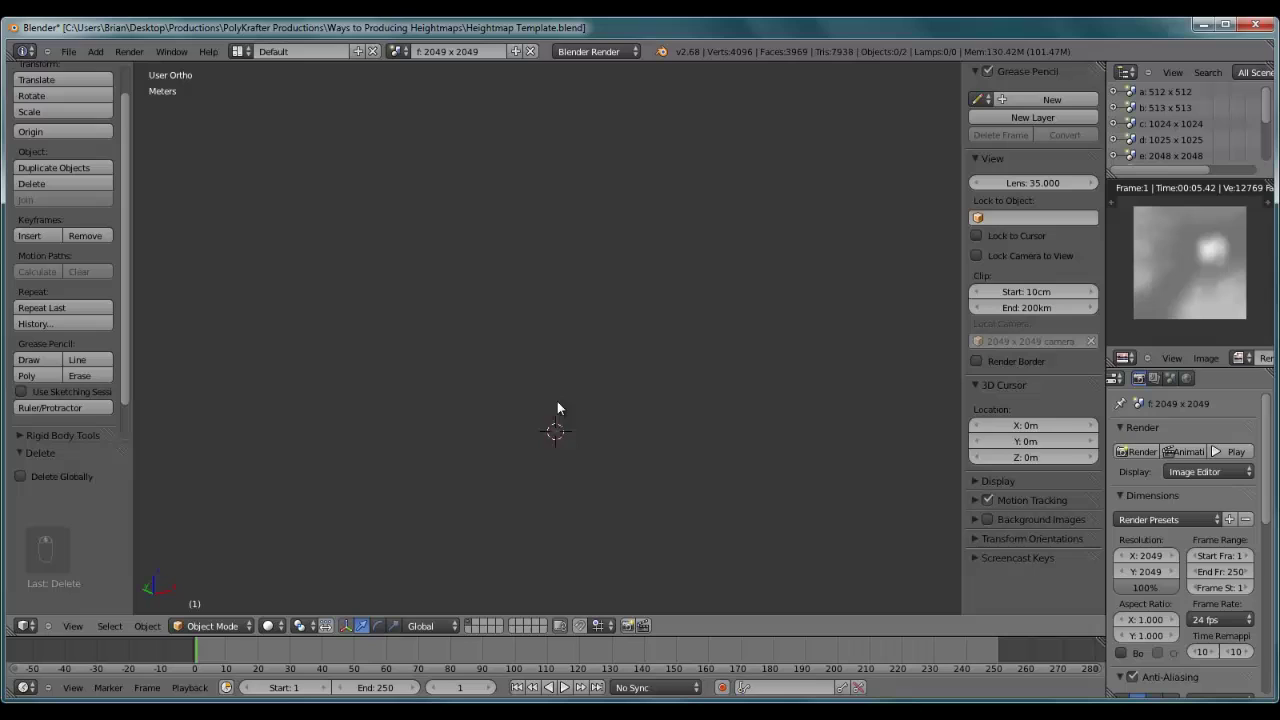
pyautogui.scroll(-1, 558, 415)
# Select the Landscape, frame it with Numpad period, and zoom out.
pyautogui.rightClick(557, 422)
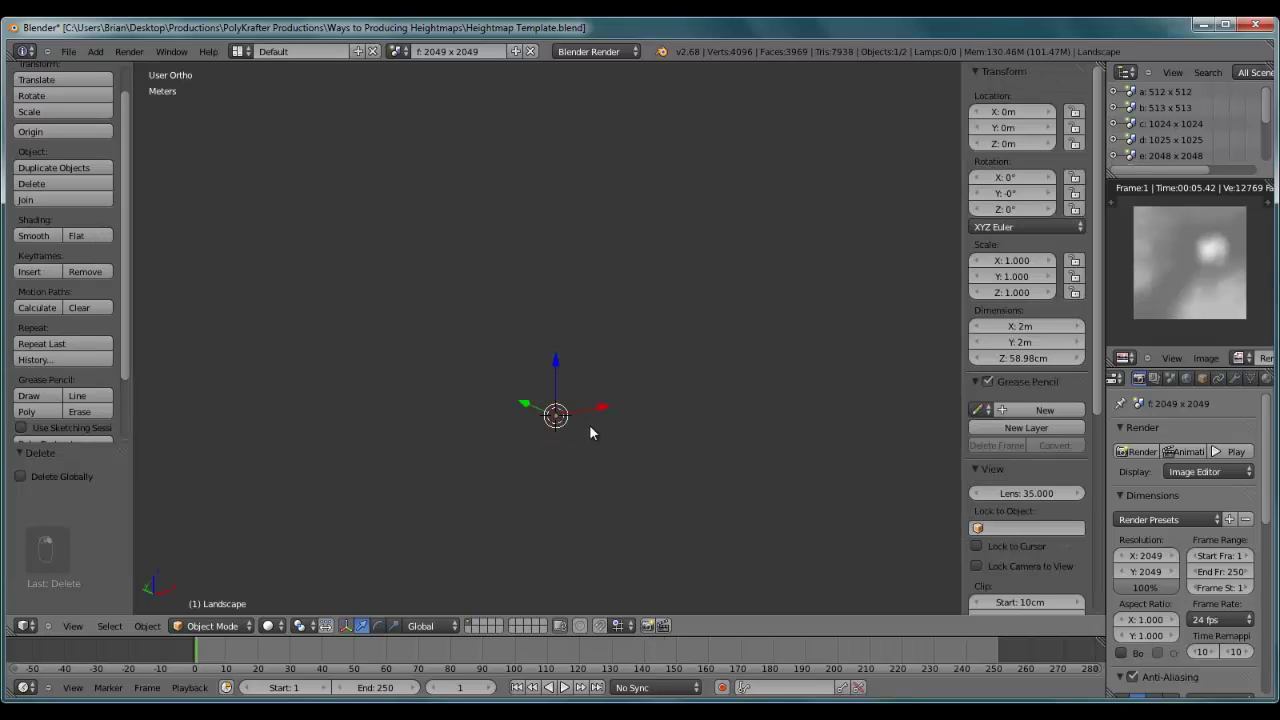
pyautogui.press('KP_Decimal')
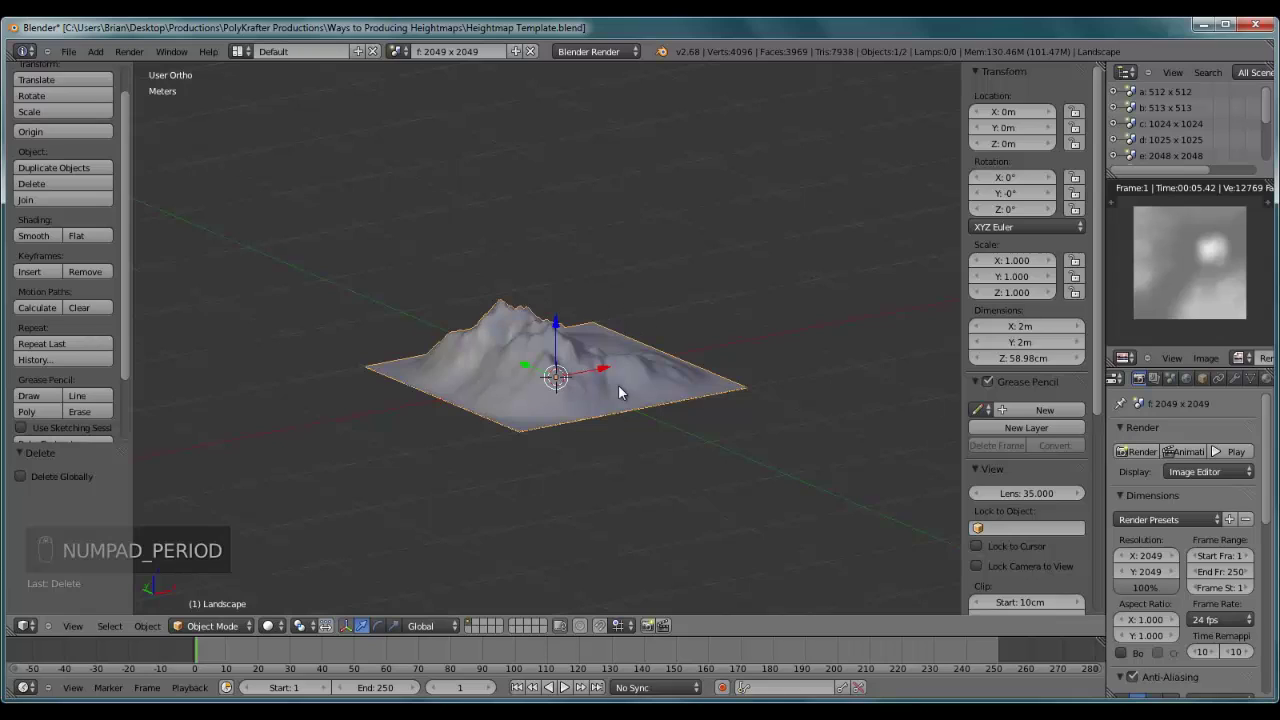
pyautogui.scroll(-6, 396, 311)
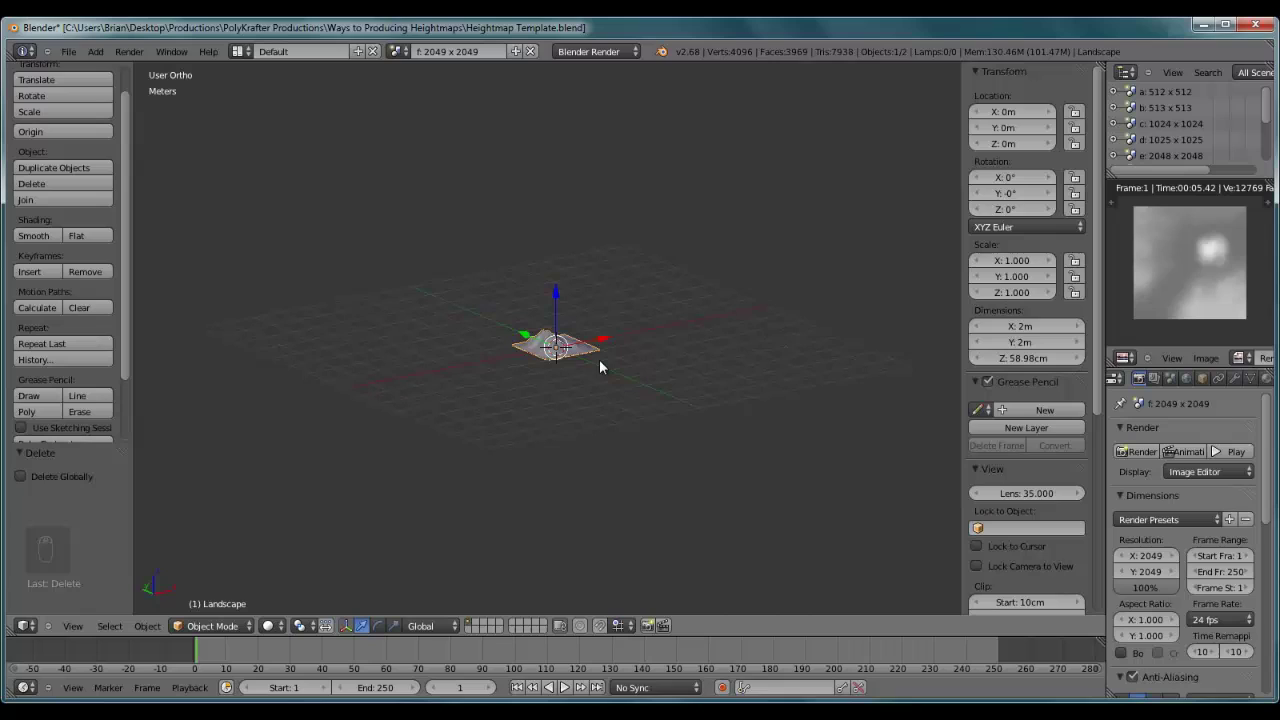
pyautogui.scroll(-4, 627, 273)
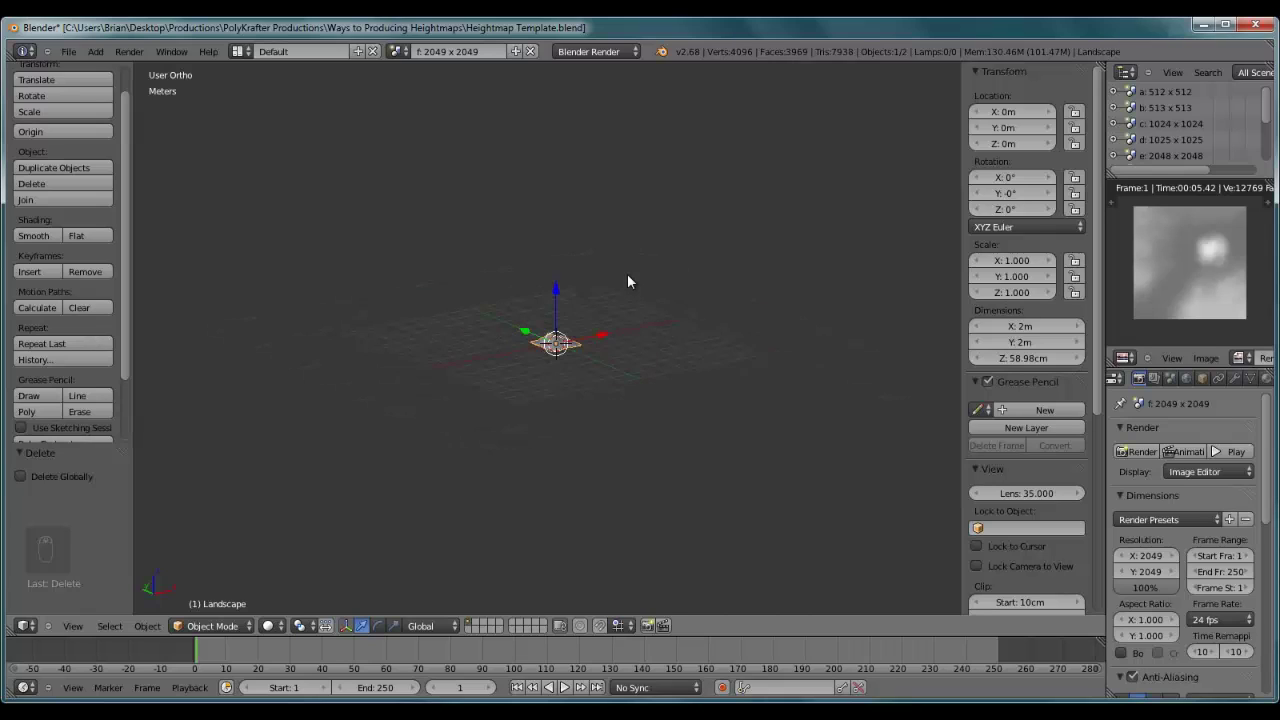
pyautogui.scroll(-1, 627, 272)
pyautogui.scroll(-2, 624, 229)
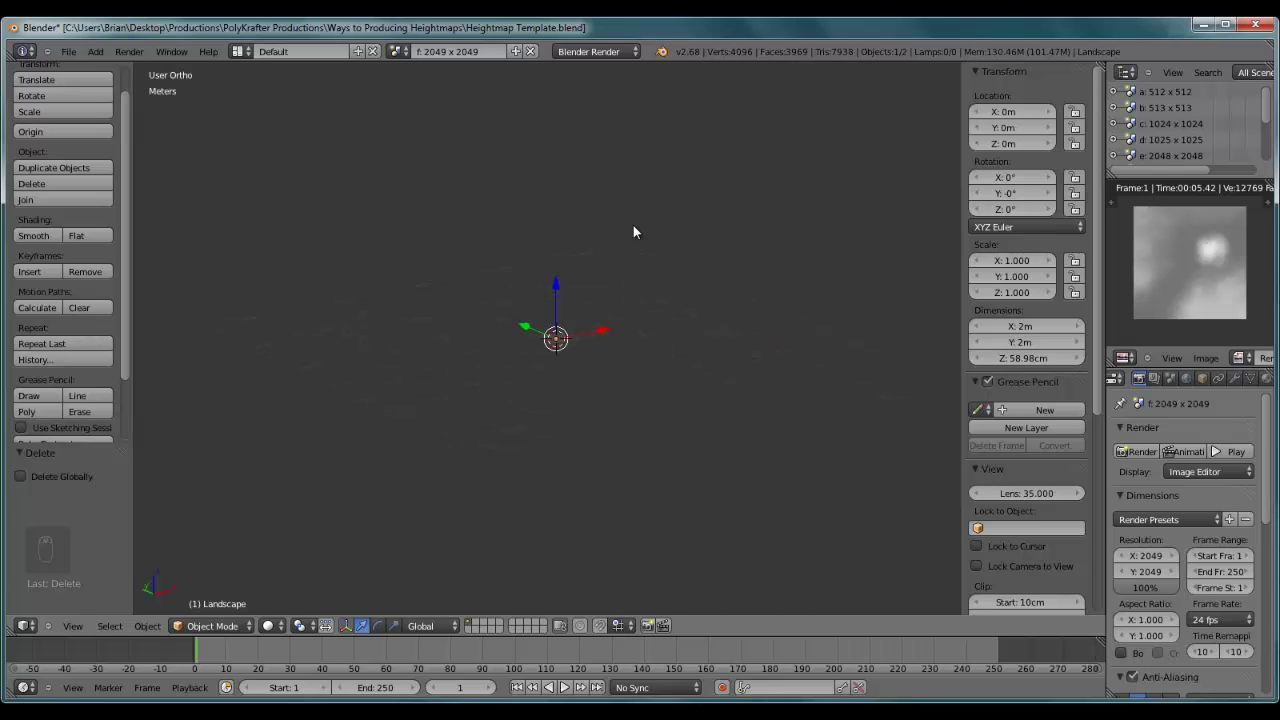
pyautogui.scroll(-2, 632, 226)
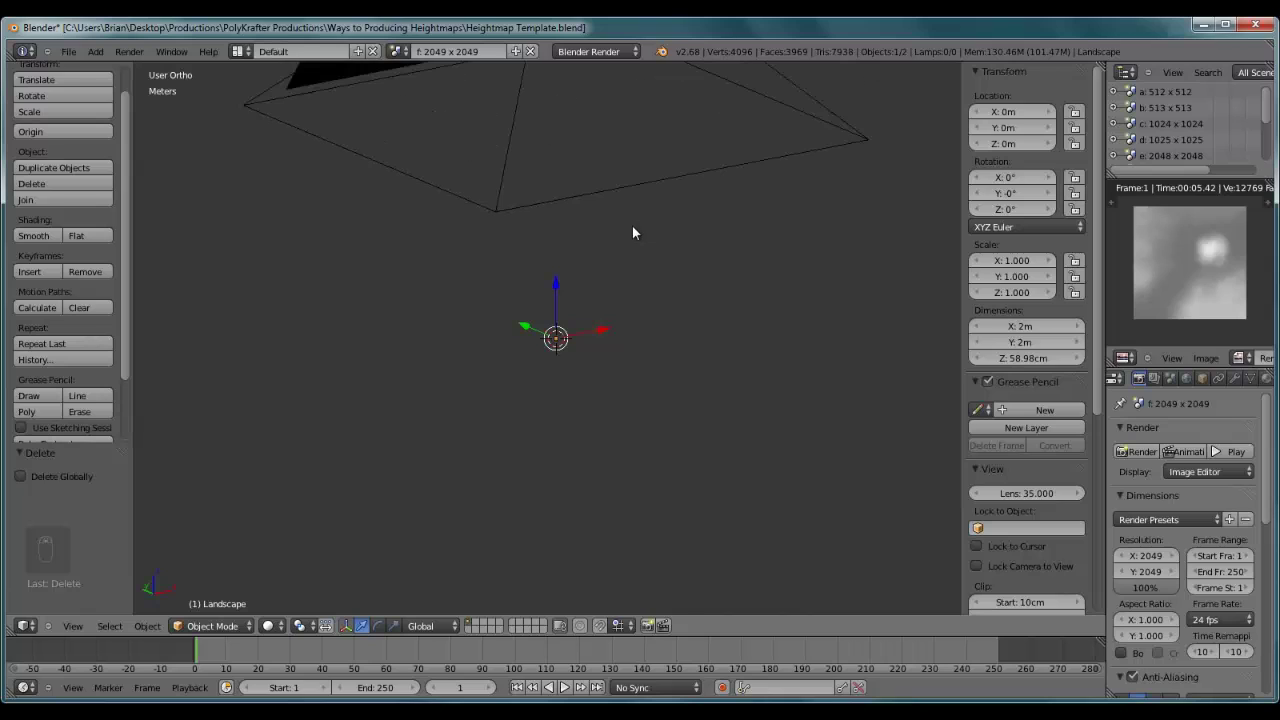
pyautogui.scroll(-2, 659, 201)
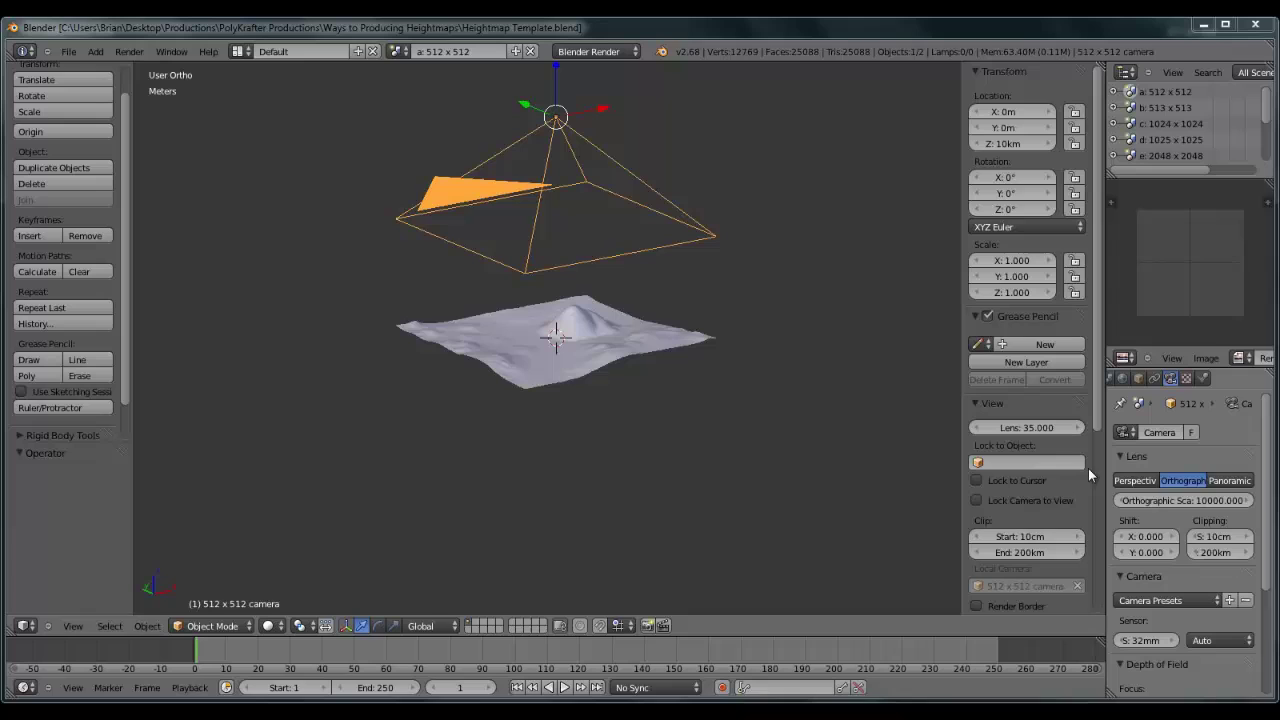
# Scale Example_Terrain_Mesh.003 by 50 and orbit to a low side angle.
pyautogui.rightClick(563, 338)
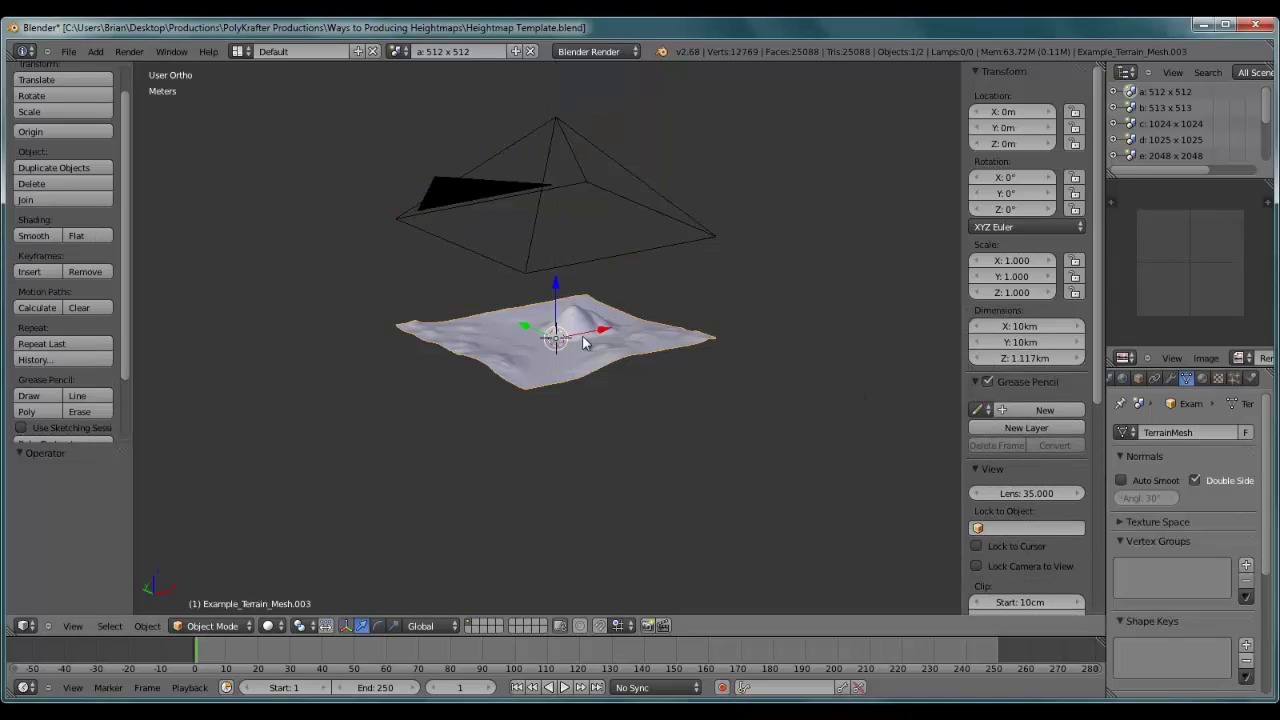
pyautogui.write('s50')
pyautogui.press('Return')
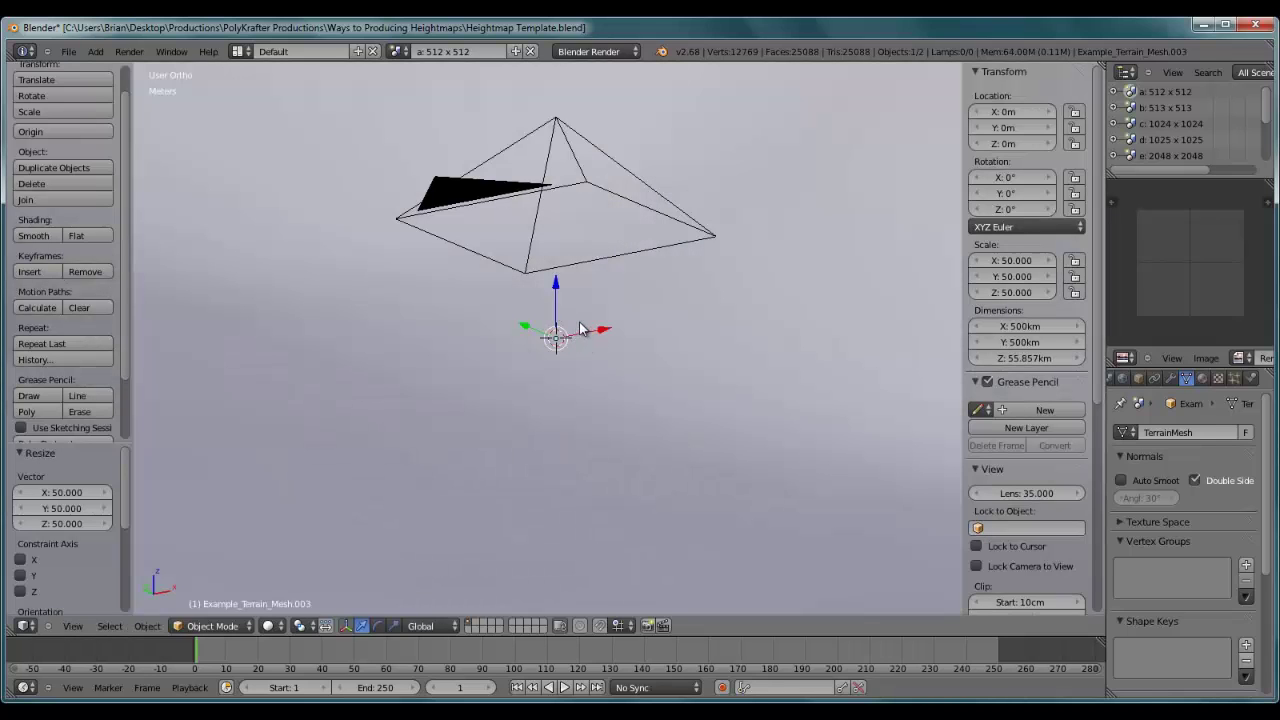
pyautogui.moveTo(586, 331)
pyautogui.mouseDown(button='middle')
pyautogui.moveTo(614, 290)
pyautogui.moveTo(586, 333)
pyautogui.mouseUp(button='middle')
pyautogui.scroll(-5, 605, 291)
# Set the 512 x 512 camera's orthographic scale to 50.
pyautogui.scroll(3, 580, 325)
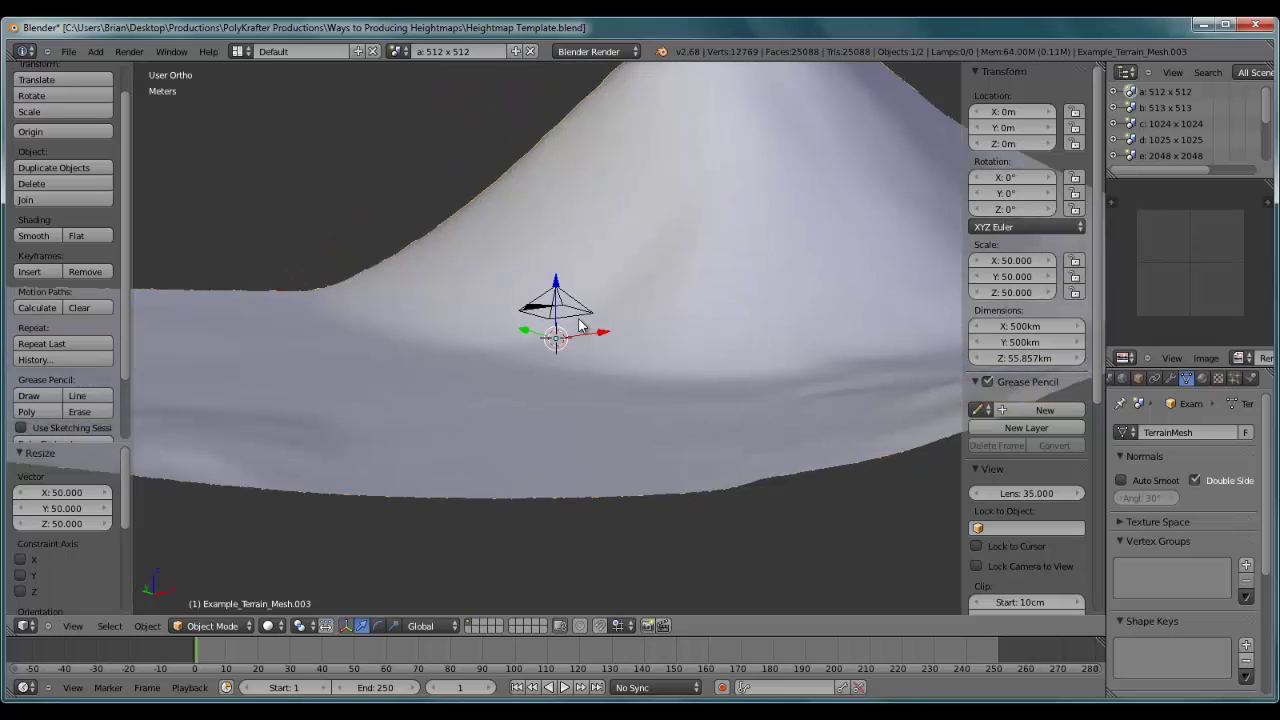
pyautogui.rightClick(580, 322)
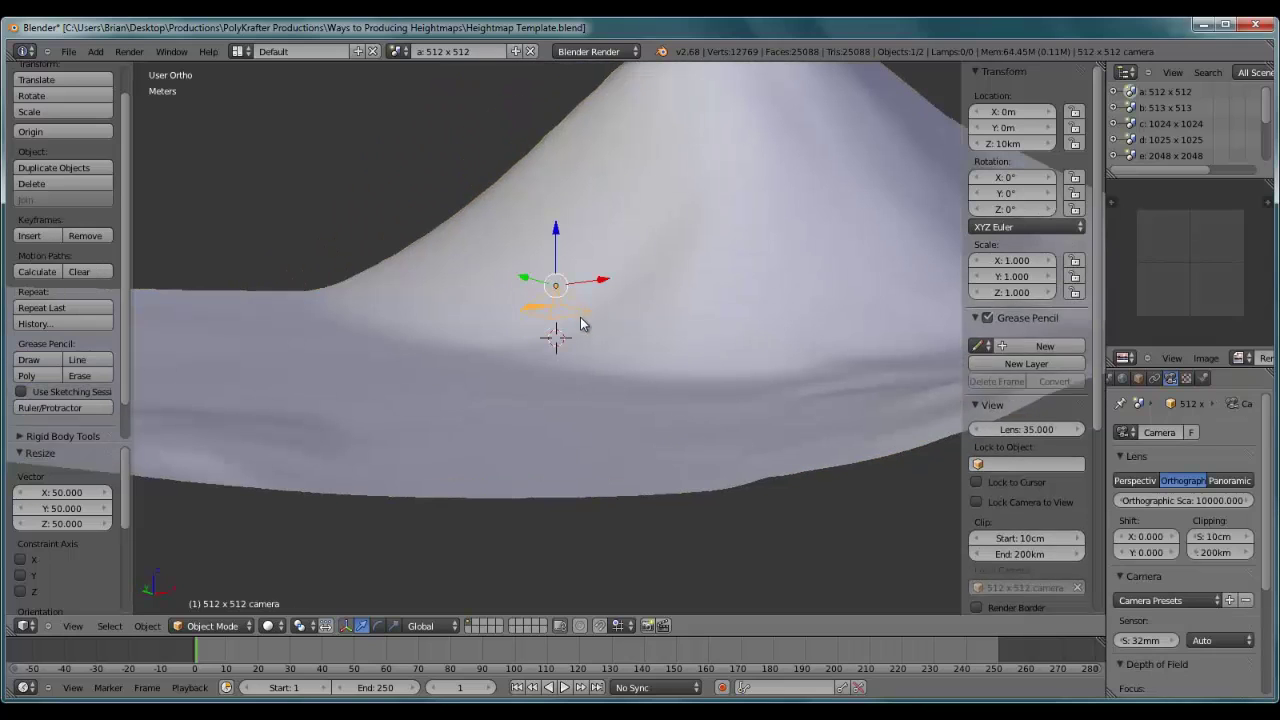
pyautogui.click(1208, 504)
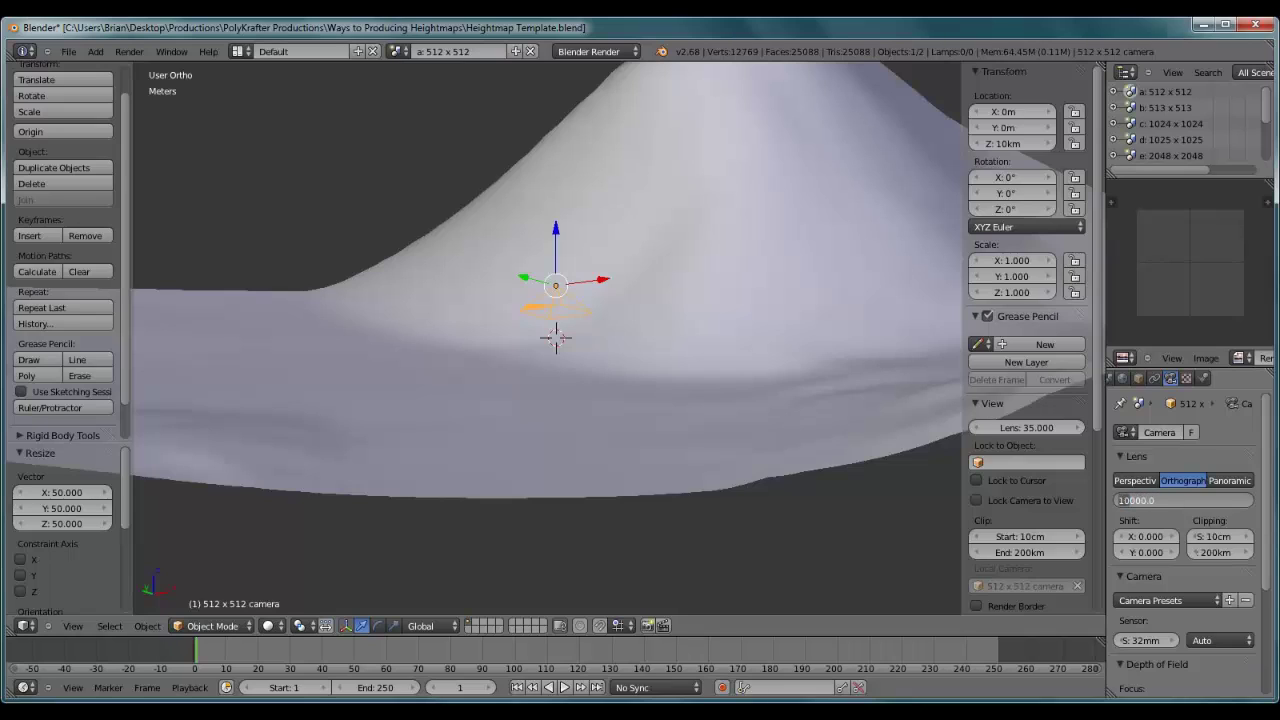
pyautogui.write('50')
pyautogui.press('Return')
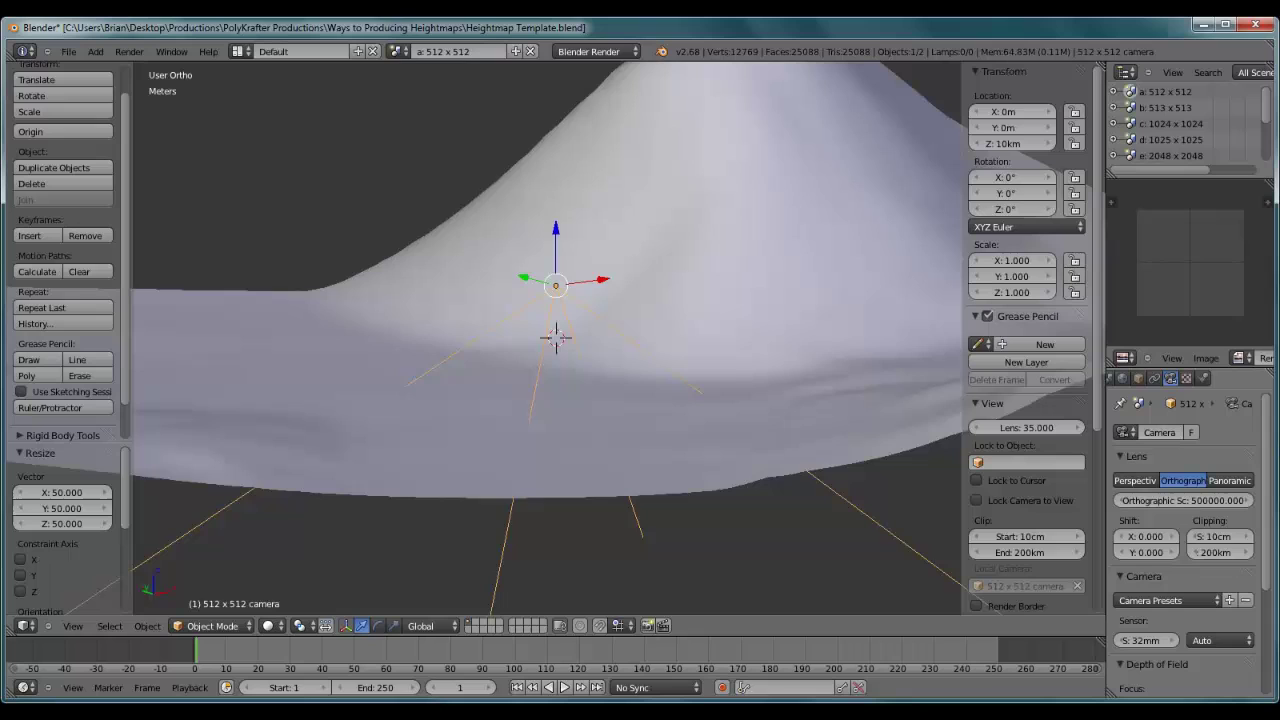
# Render a test heightmap, then move the camera down below the terrain on Z.
pyautogui.scroll(-3, 741, 300)
pyautogui.moveTo(757, 324); pyautogui.dragTo(748, 316, button='middle')
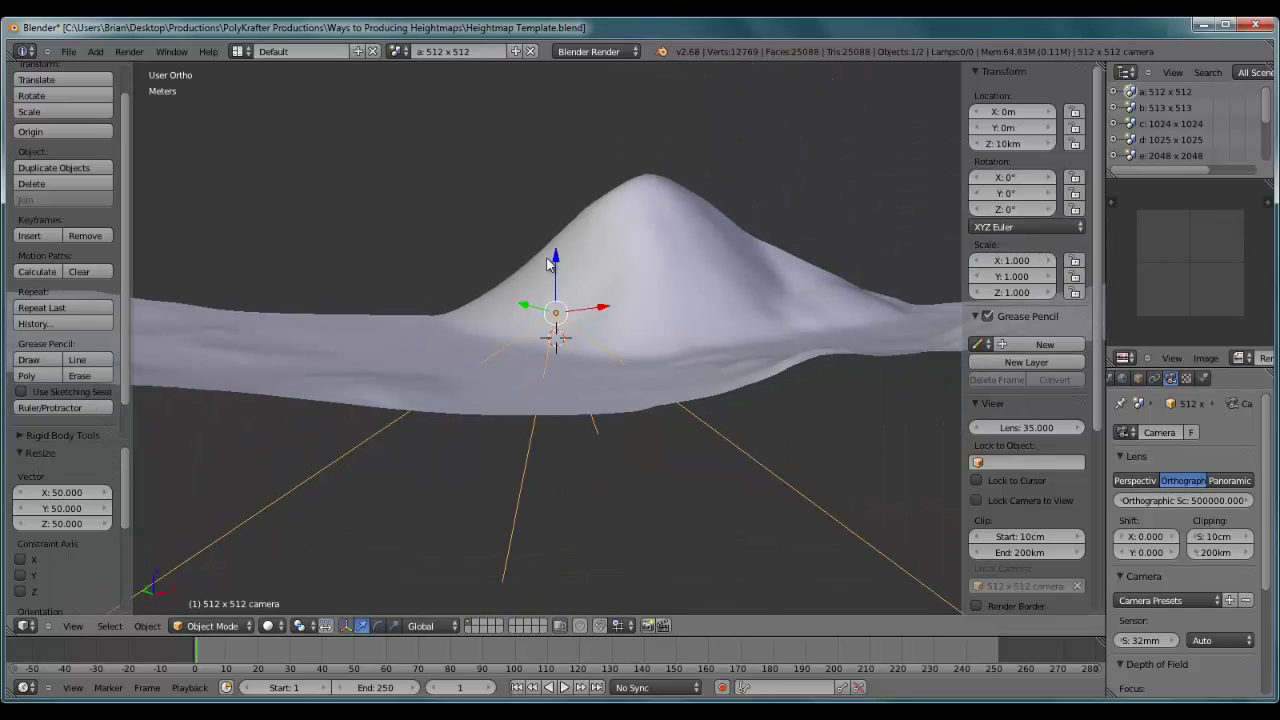
pyautogui.press('F12')
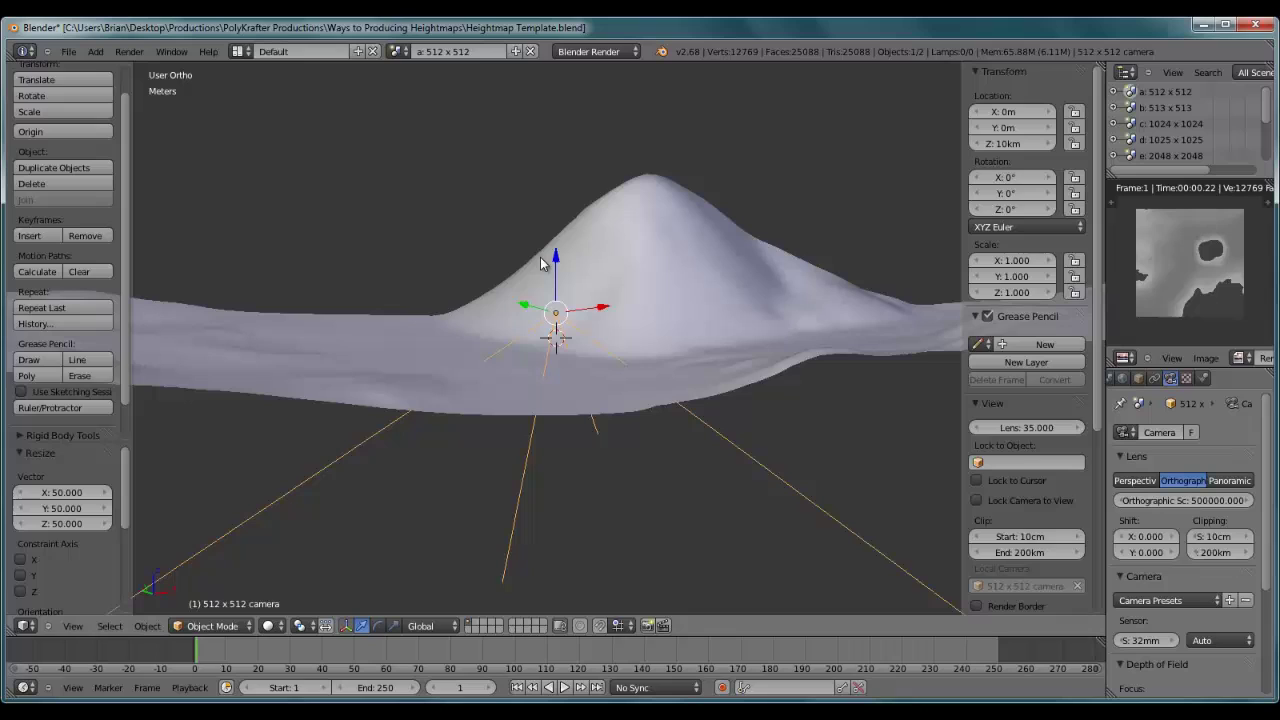
pyautogui.moveTo(556, 262); pyautogui.dragTo(556, 377)
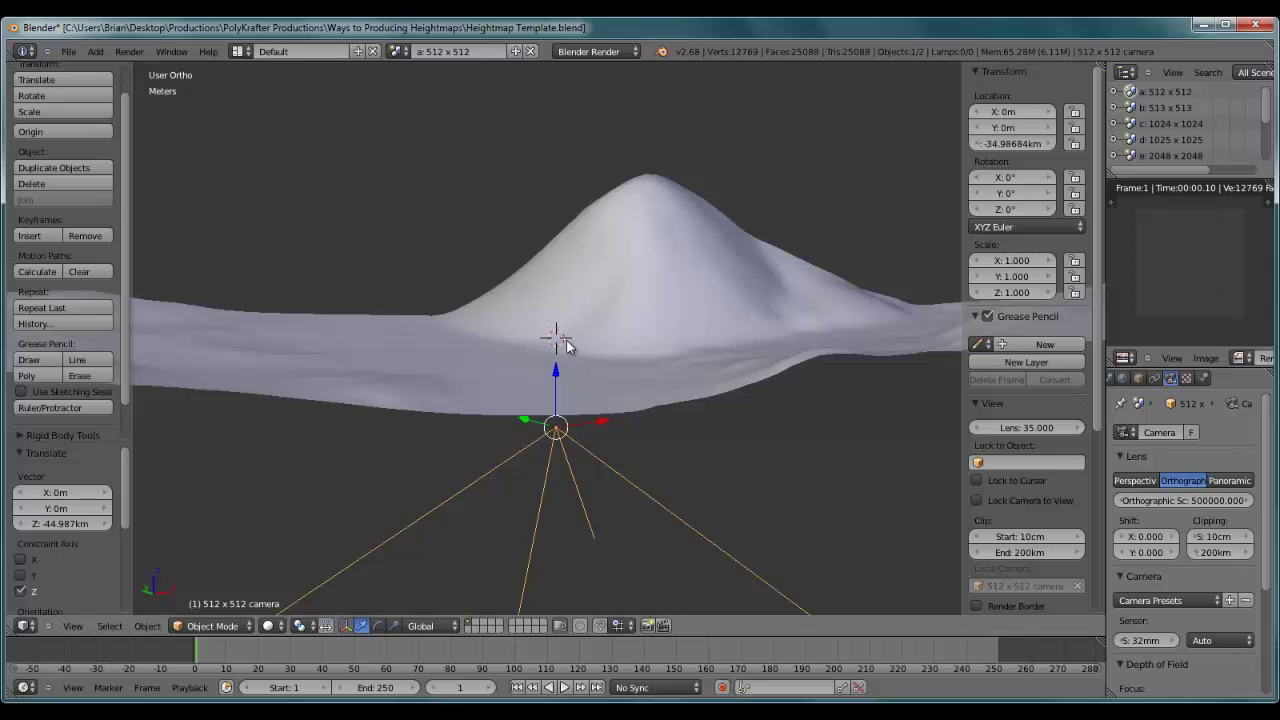
# Drag the camera up above the terrain and check it in Top and Front views.
pyautogui.scroll(-2, 557, 336)
pyautogui.scroll(-2, 560, 340)
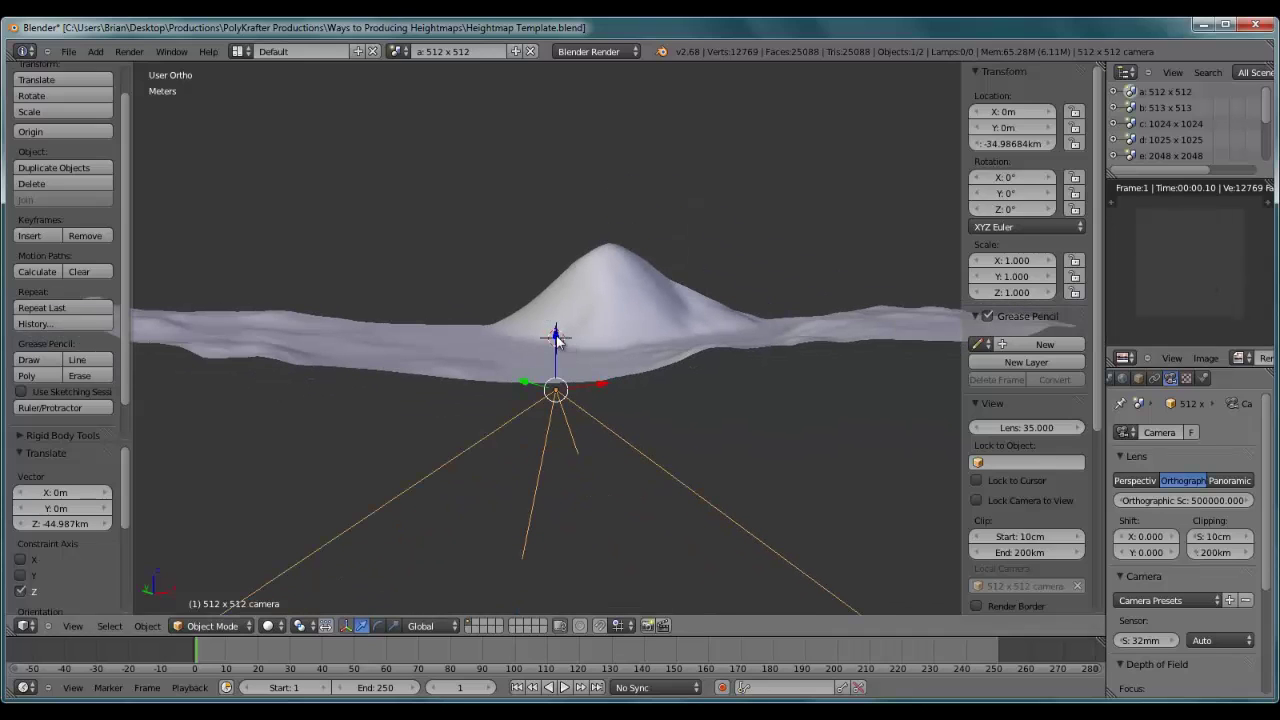
pyautogui.moveTo(557, 338); pyautogui.dragTo(576, 146)
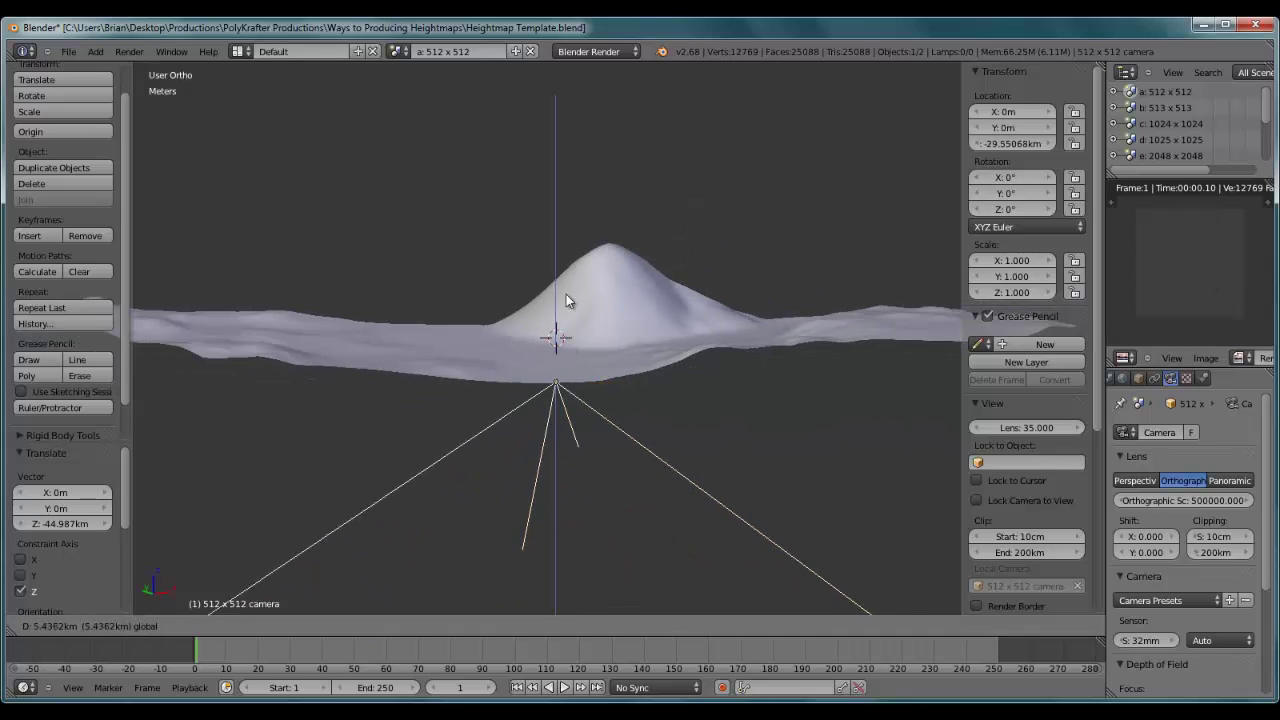
pyautogui.click(580, 145)
pyautogui.press('KP_7')
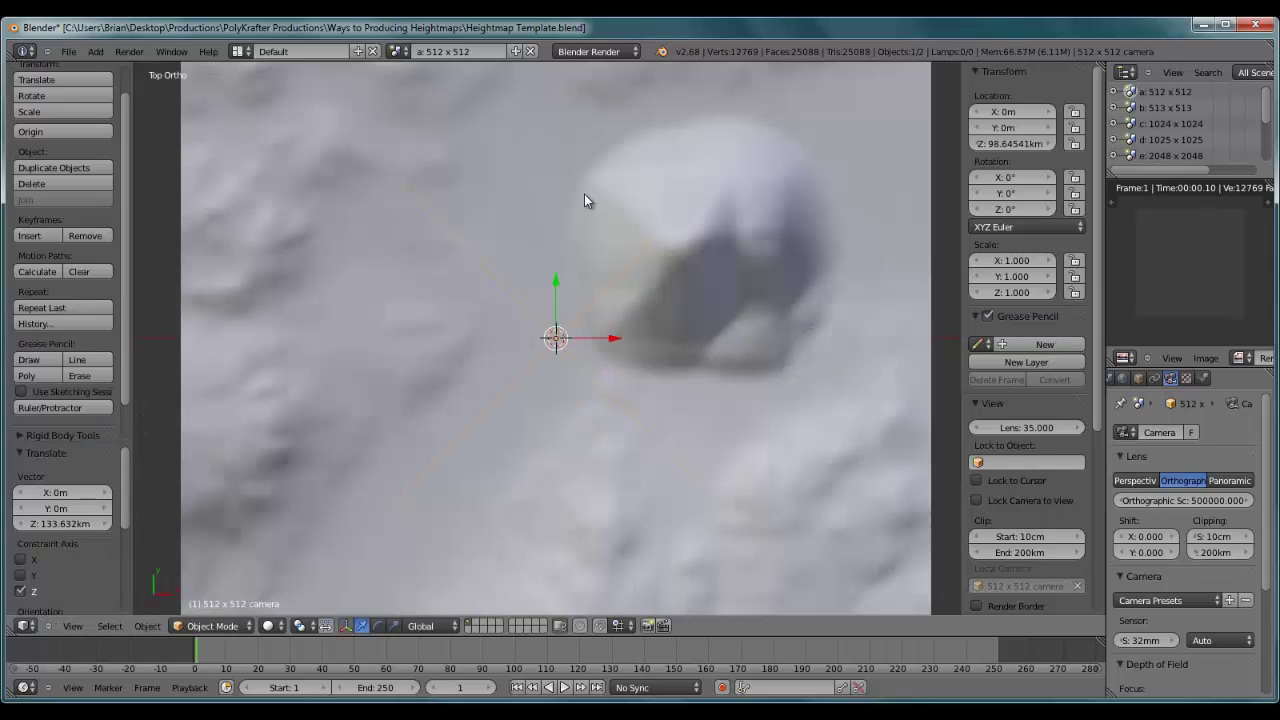
pyautogui.press('KP_1')
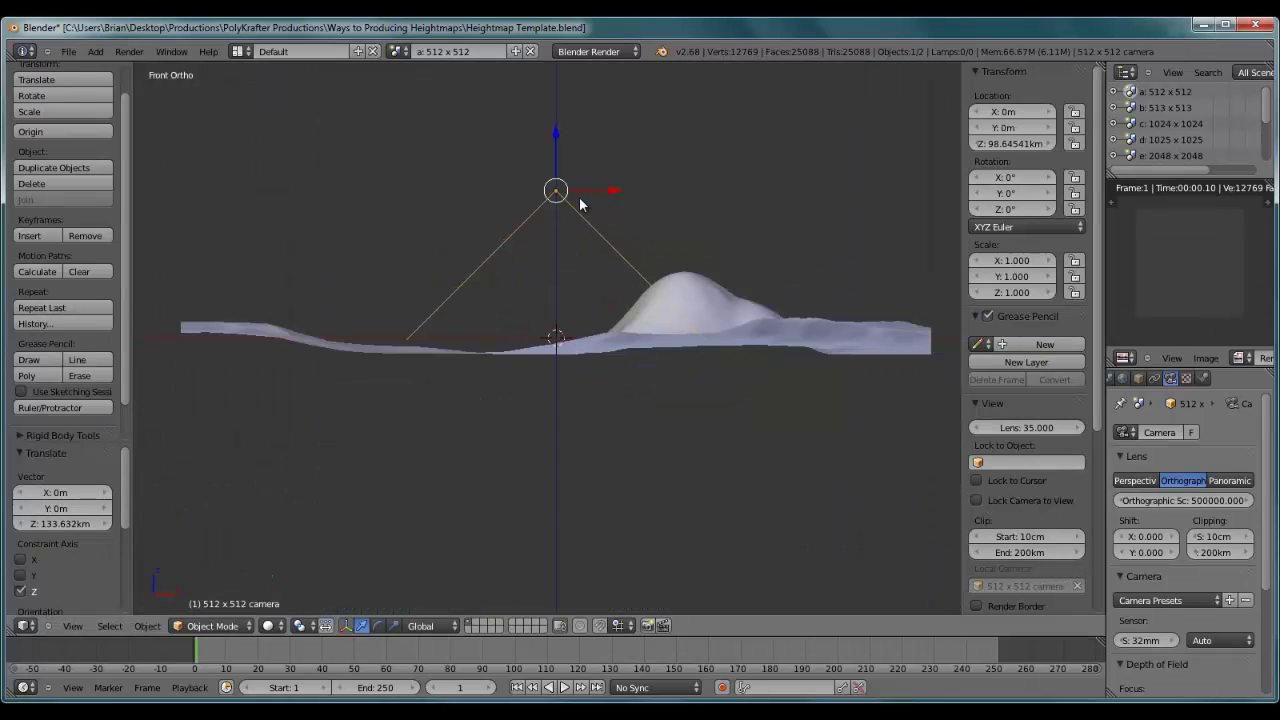
pyautogui.scroll(-3, 630, 252)
pyautogui.scroll(-4, 632, 249)
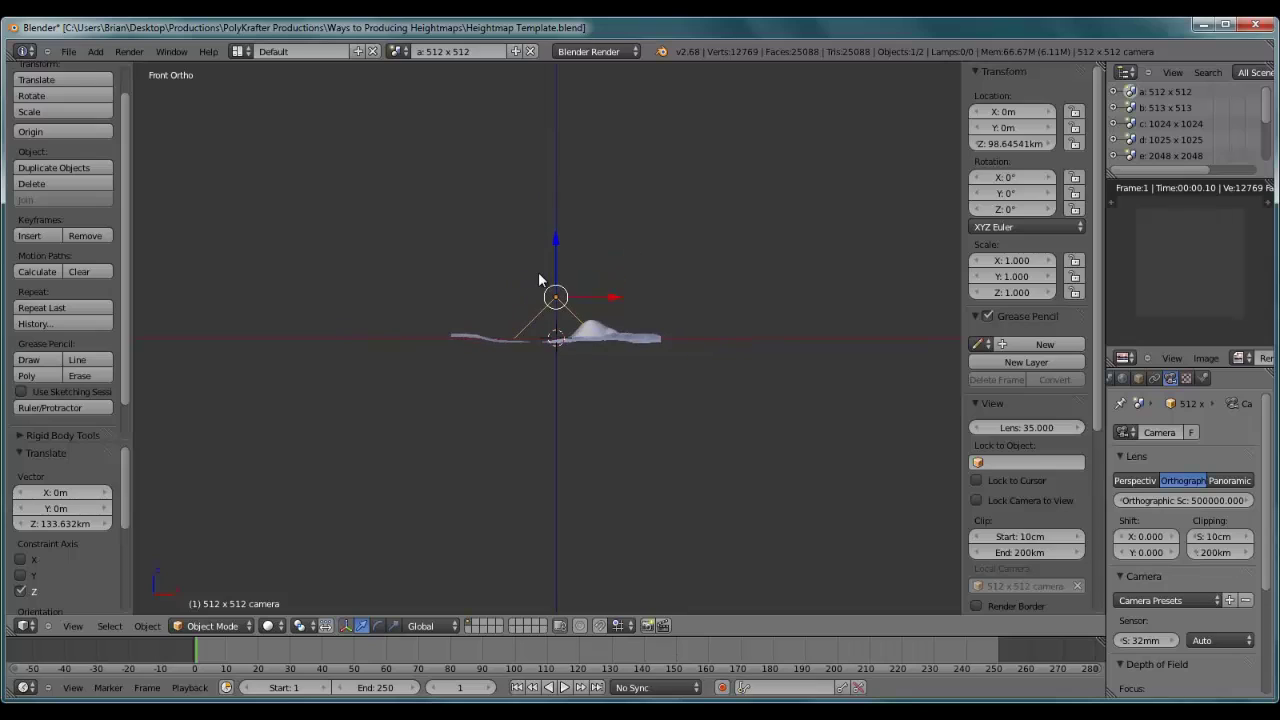
# Raise the camera further to about 406 km on Z and orbit to inspect it.
pyautogui.moveTo(554, 239); pyautogui.dragTo(556, 173)
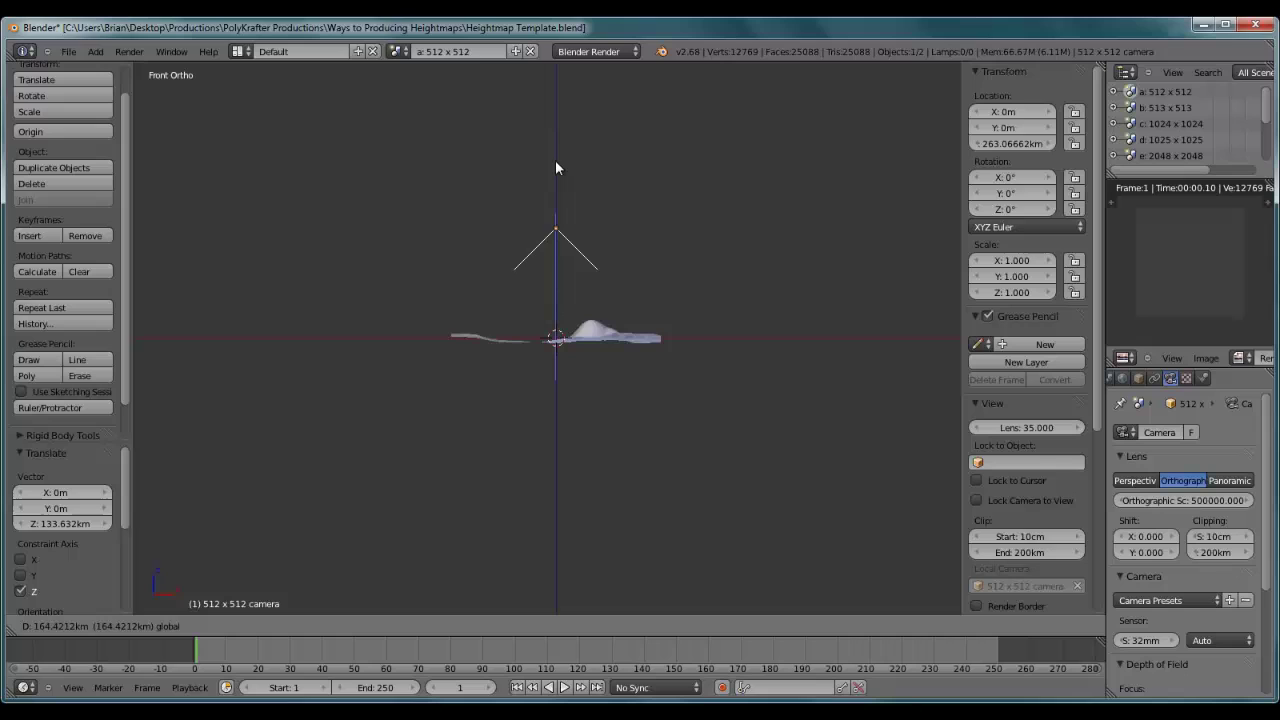
pyautogui.moveTo(556, 179)
pyautogui.mouseDown()
pyautogui.moveTo(560, 125)
pyautogui.moveTo(606, 207)
pyautogui.mouseUp()
pyautogui.scroll(3, 606, 208)
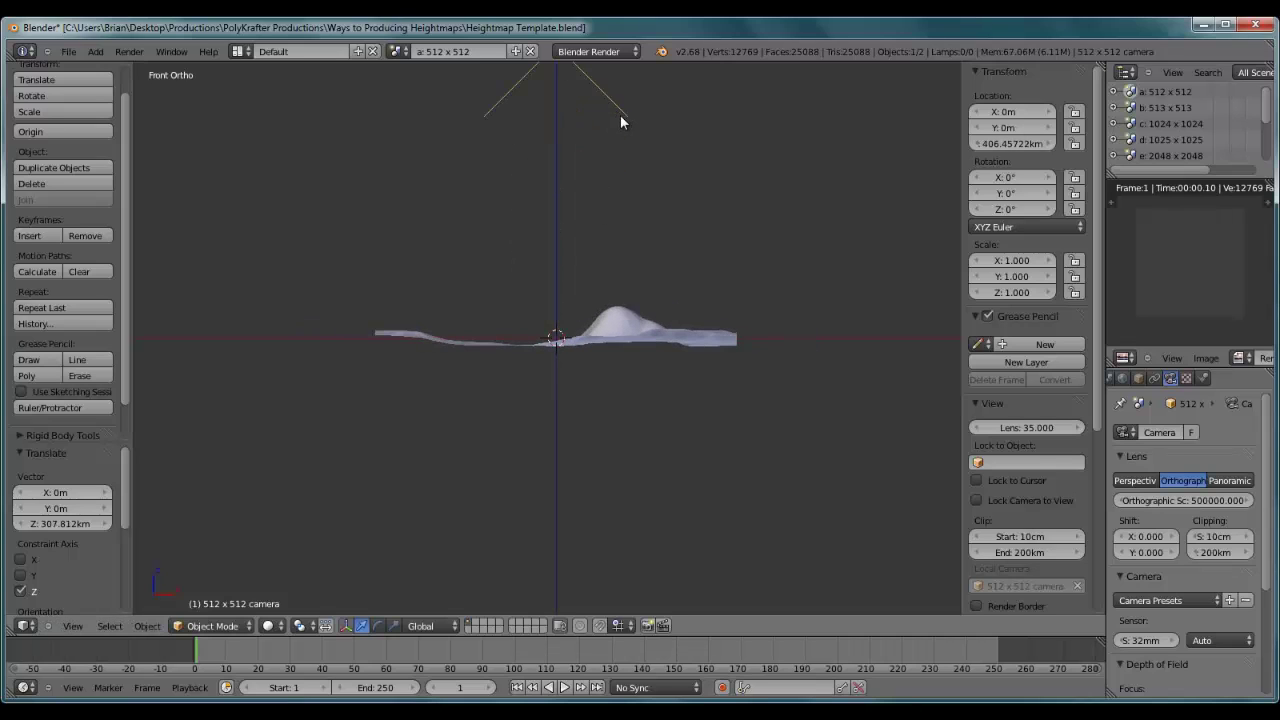
pyautogui.moveTo(620, 122)
pyautogui.mouseDown(button='middle')
pyautogui.moveTo(614, 246)
pyautogui.moveTo(644, 148)
pyautogui.moveTo(790, 312)
pyautogui.mouseUp(button='middle')
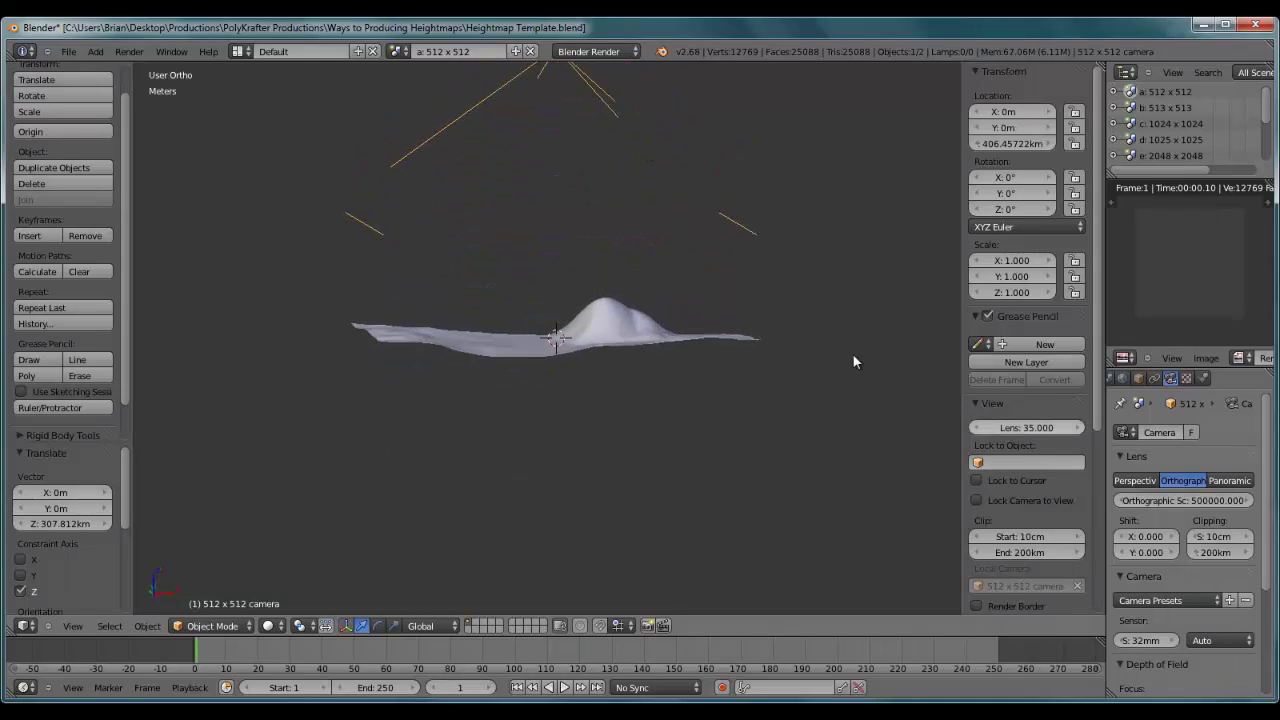
pyautogui.scroll(-3, 740, 263)
pyautogui.scroll(-2, 720, 265)
pyautogui.scroll(1, 689, 270)
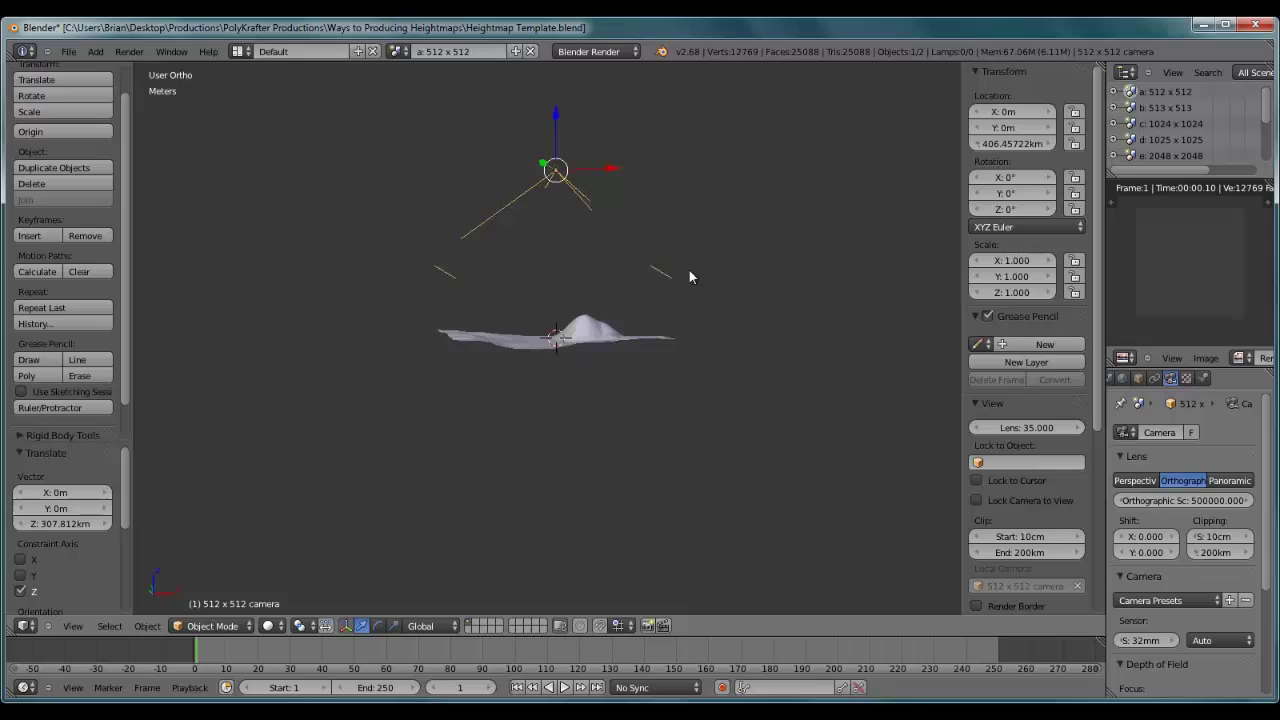
pyautogui.scroll(2, 689, 270)
pyautogui.scroll(2, 689, 270)
pyautogui.scroll(-2, 688, 268)
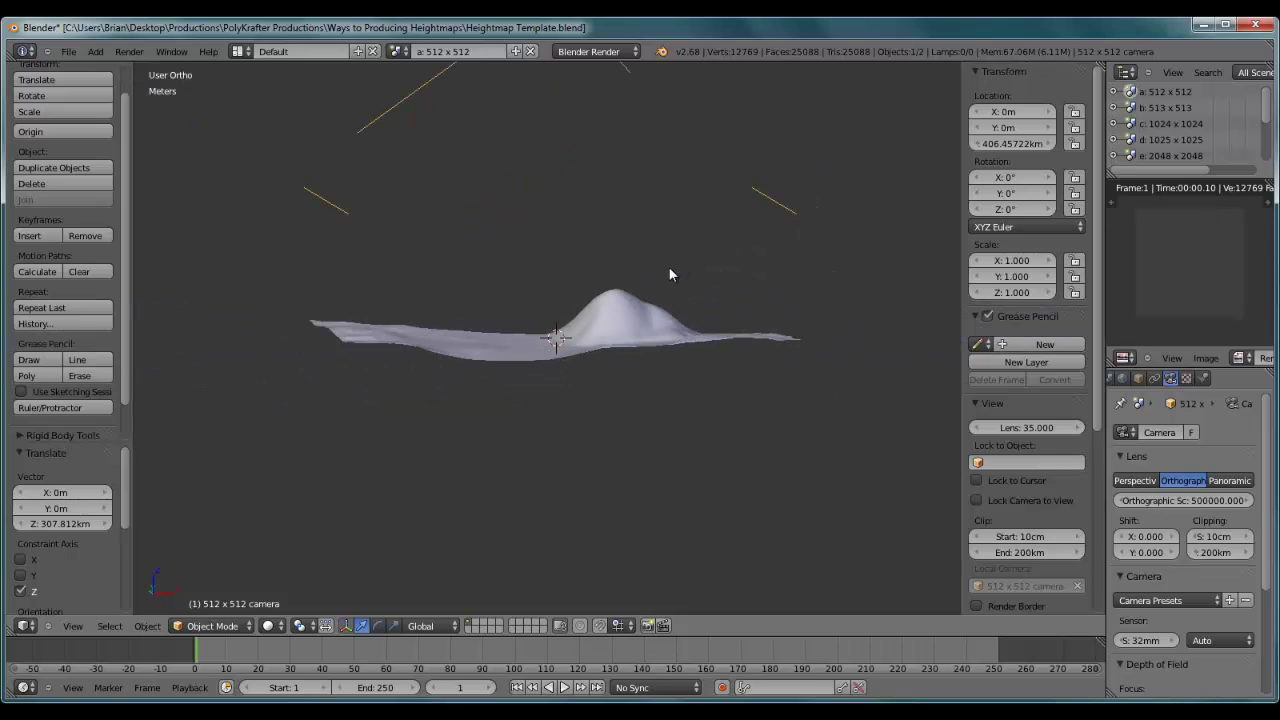
pyautogui.moveTo(670, 273)
pyautogui.mouseDown(button='middle')
pyautogui.moveTo(640, 332)
pyautogui.moveTo(686, 271)
pyautogui.moveTo(811, 238)
pyautogui.moveTo(657, 277)
pyautogui.moveTo(674, 329)
pyautogui.moveTo(681, 241)
pyautogui.moveTo(737, 200)
pyautogui.moveTo(649, 240)
pyautogui.moveTo(624, 272)
pyautogui.moveTo(640, 290)
pyautogui.mouseUp(button='middle')
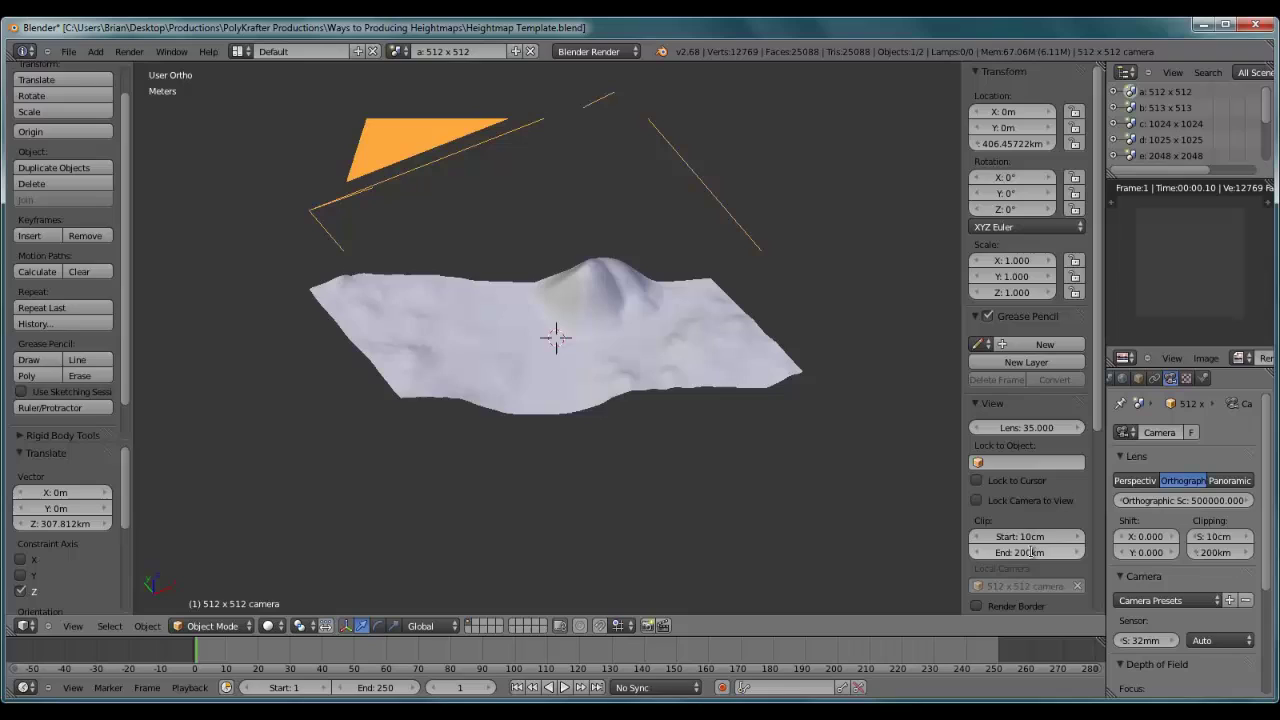
# Set the viewport View Clip End to 1000 km.
pyautogui.click(1030, 552)
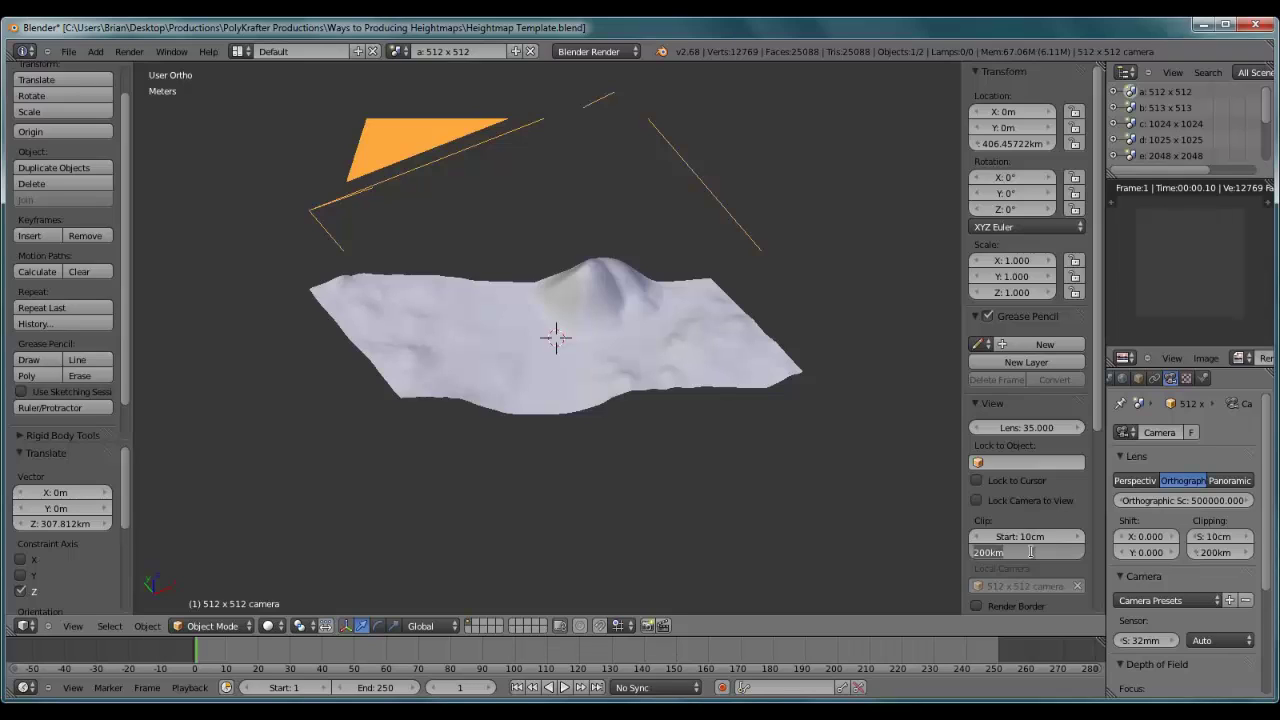
pyautogui.write('10')
pyautogui.press('Return')
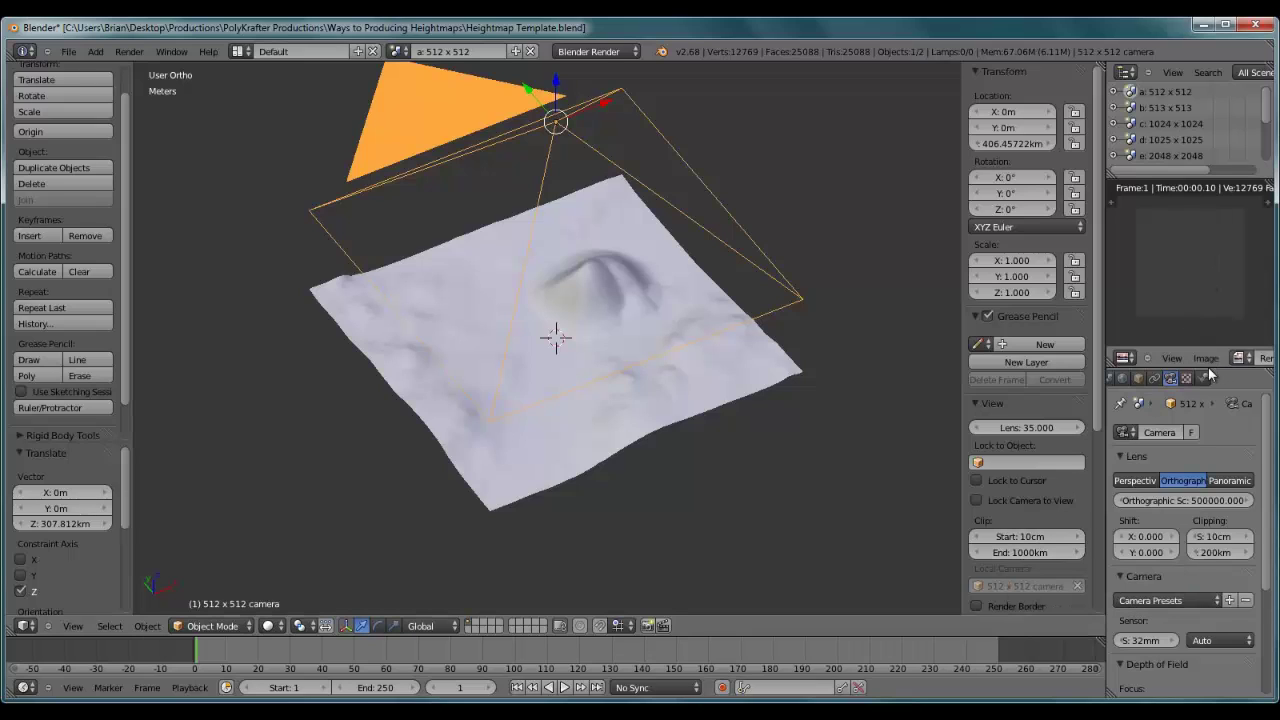
pyautogui.scroll(-3, 653, 381)
pyautogui.scroll(1, 653, 381)
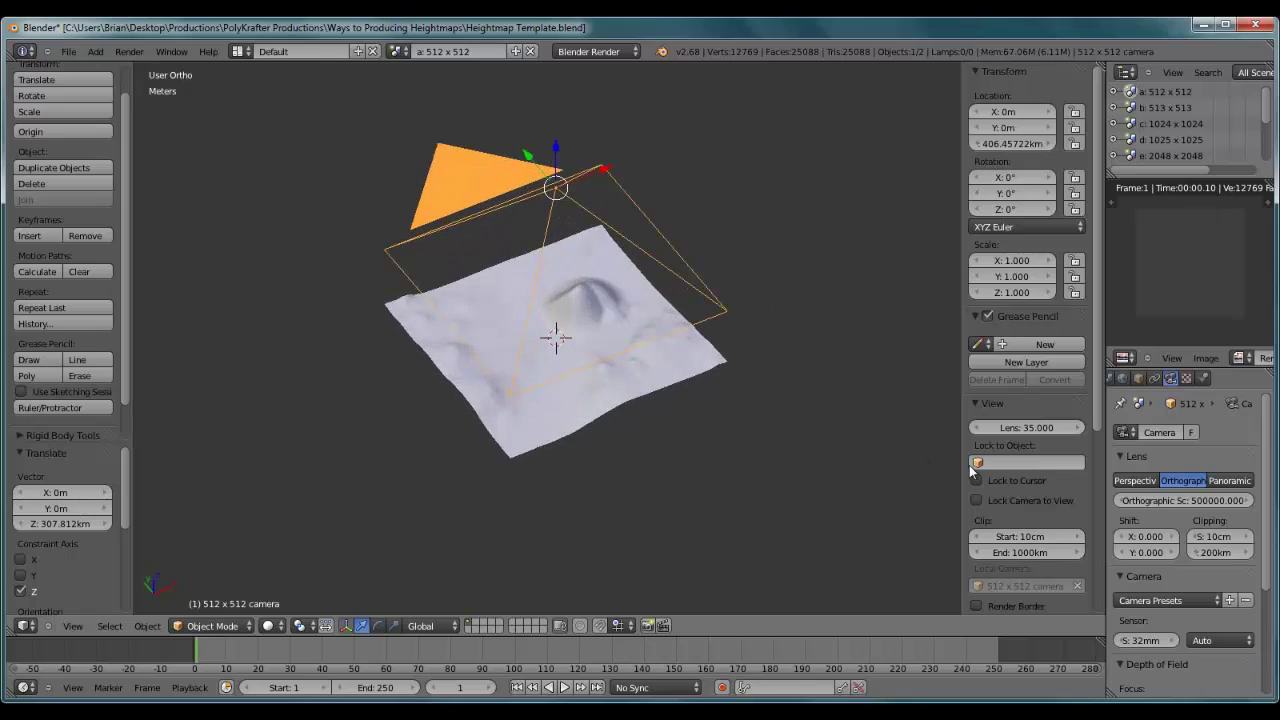
# Set the camera's Clipping End to 1000 km and orbit to a side view.
pyautogui.click(1210, 553)
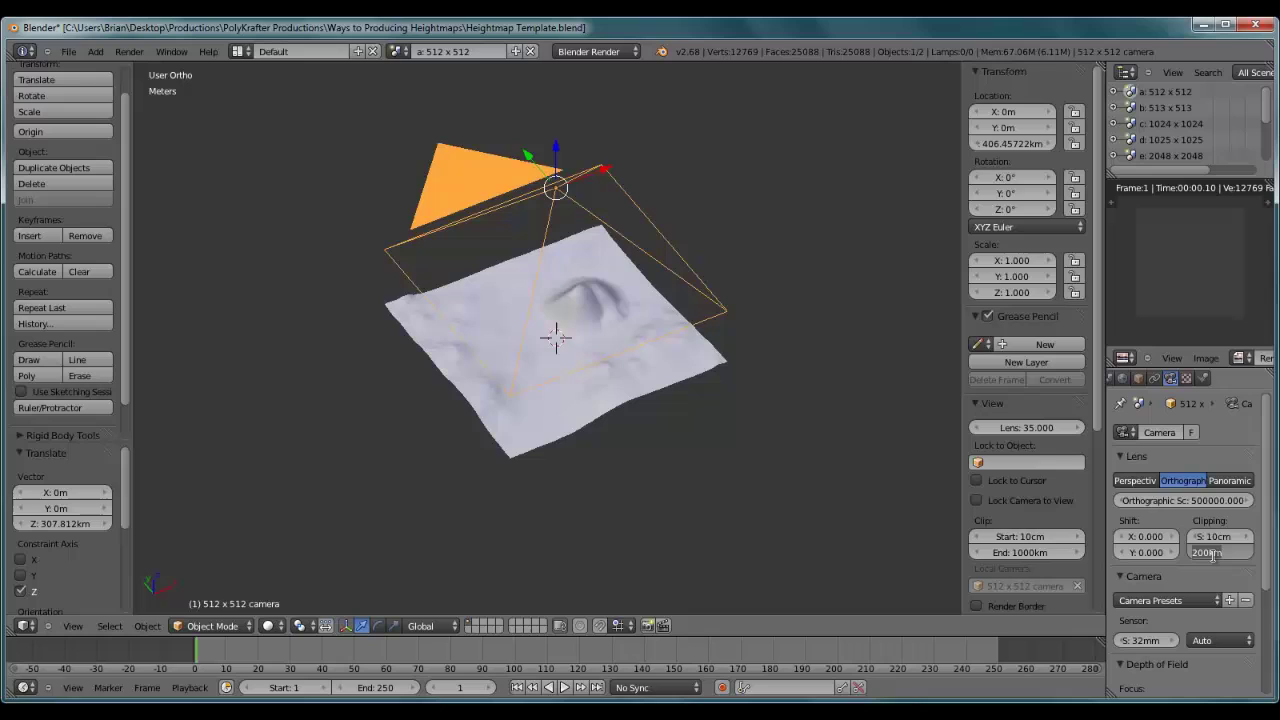
pyautogui.write('1000')
pyautogui.press('Return')
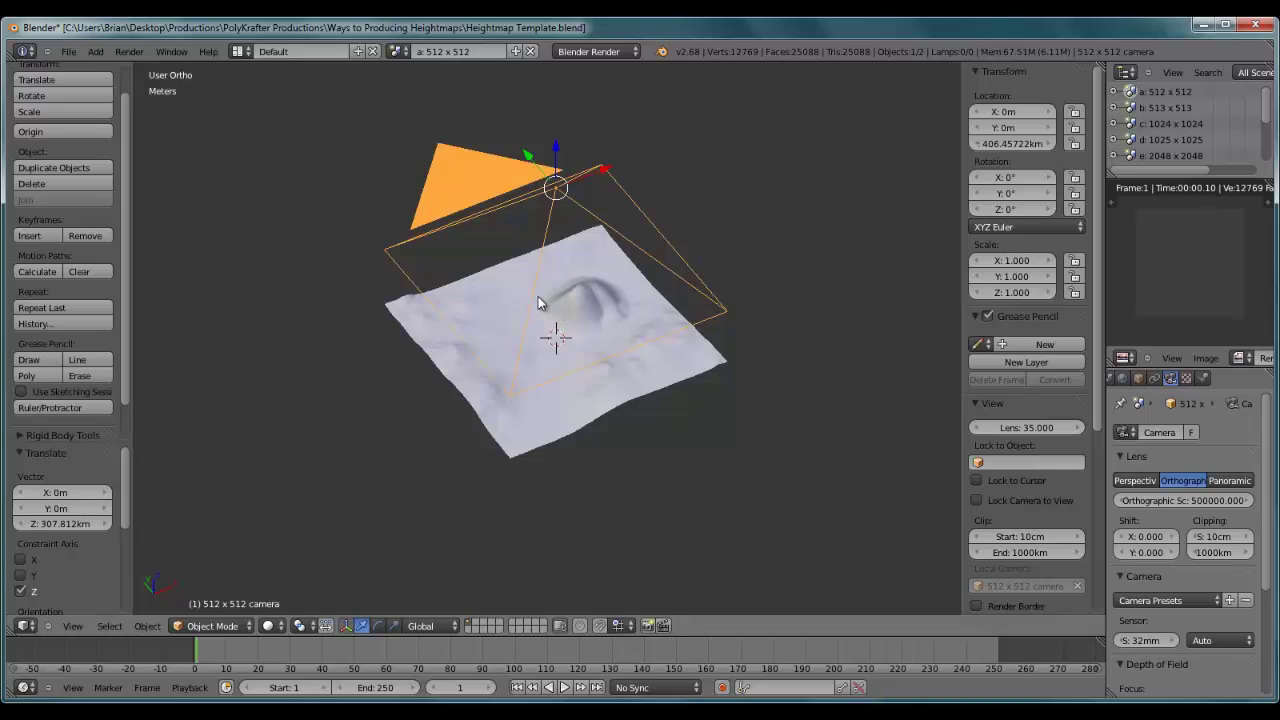
pyautogui.scroll(1, 645, 306)
pyautogui.scroll(1, 636, 283)
pyautogui.moveTo(636, 283); pyautogui.dragTo(627, 517, button='middle')
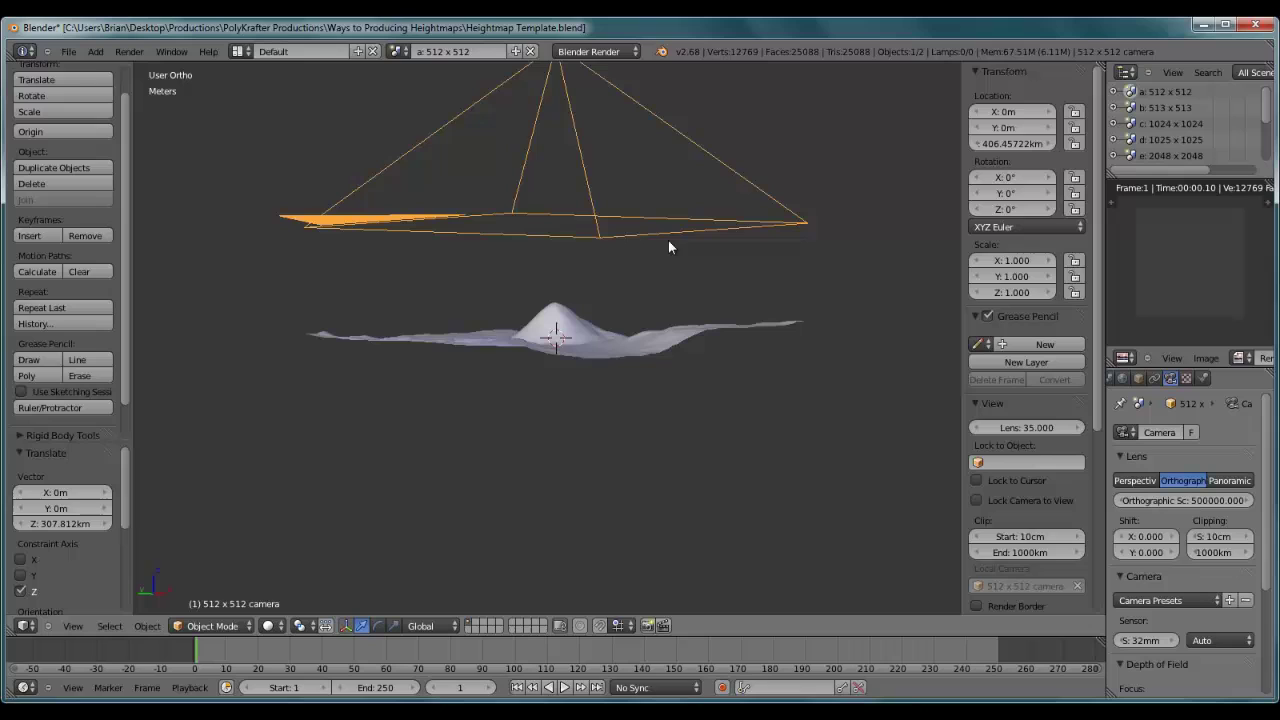
# Check the framing in Top view and render the heightmap with F12.
pyautogui.moveTo(617, 220); pyautogui.dragTo(656, 259, button='middle')
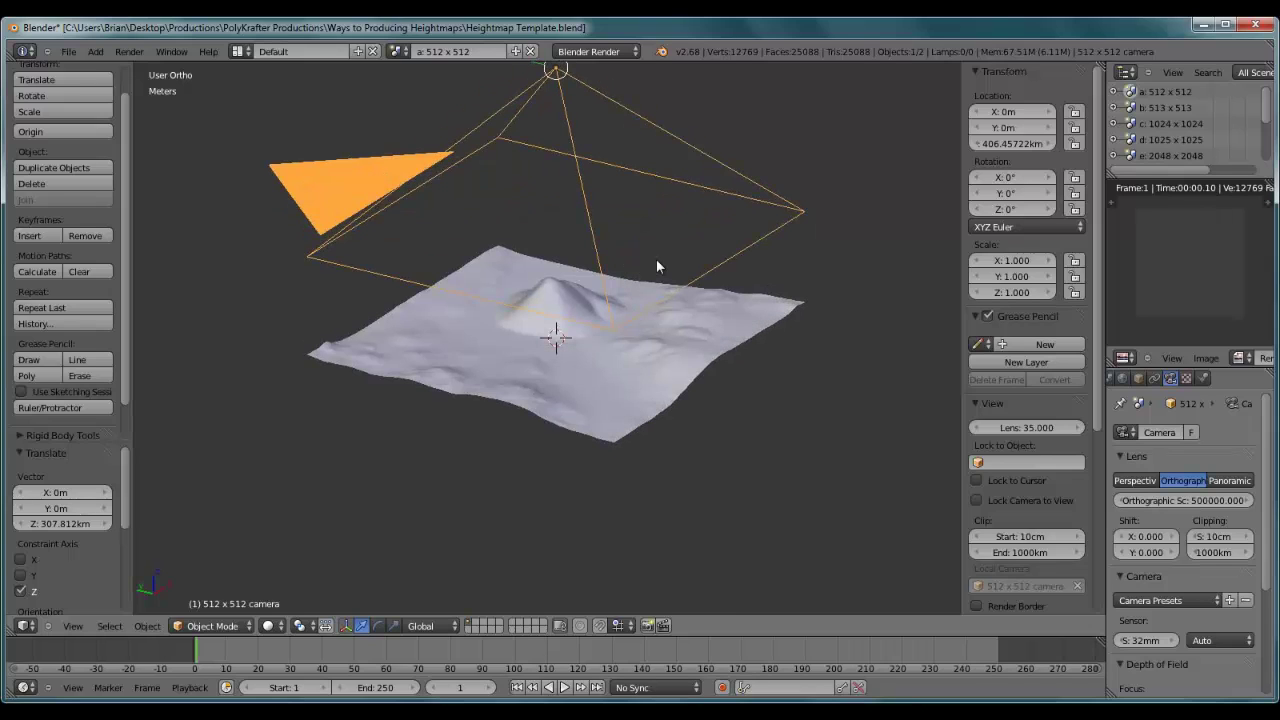
pyautogui.press('KP_7')
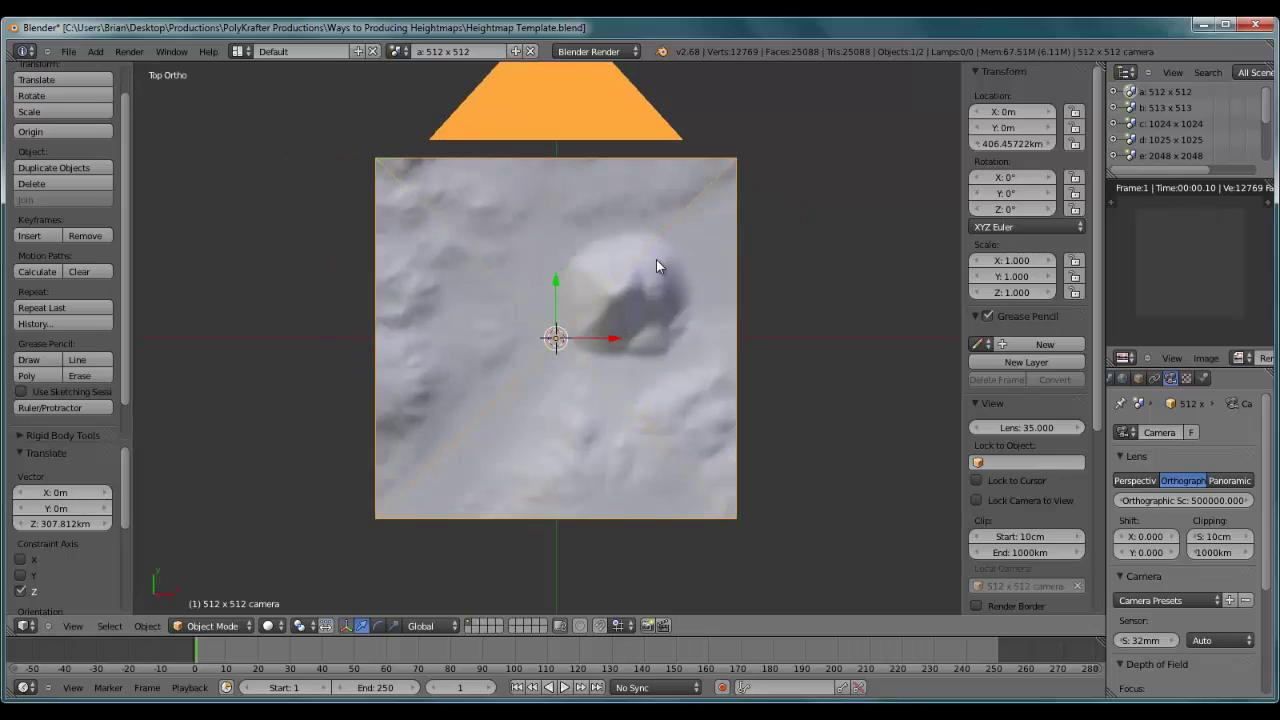
pyautogui.scroll(1, 776, 145)
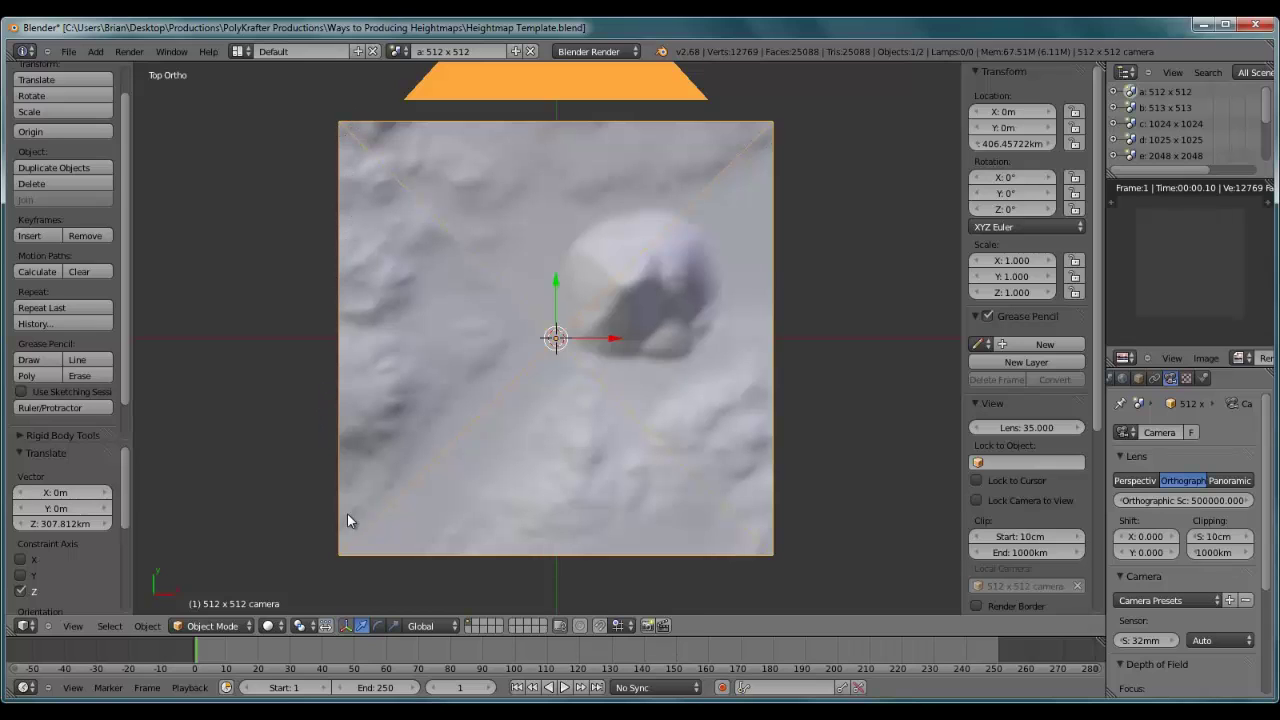
pyautogui.moveTo(780, 382); pyautogui.dragTo(700, 379, button='middle')
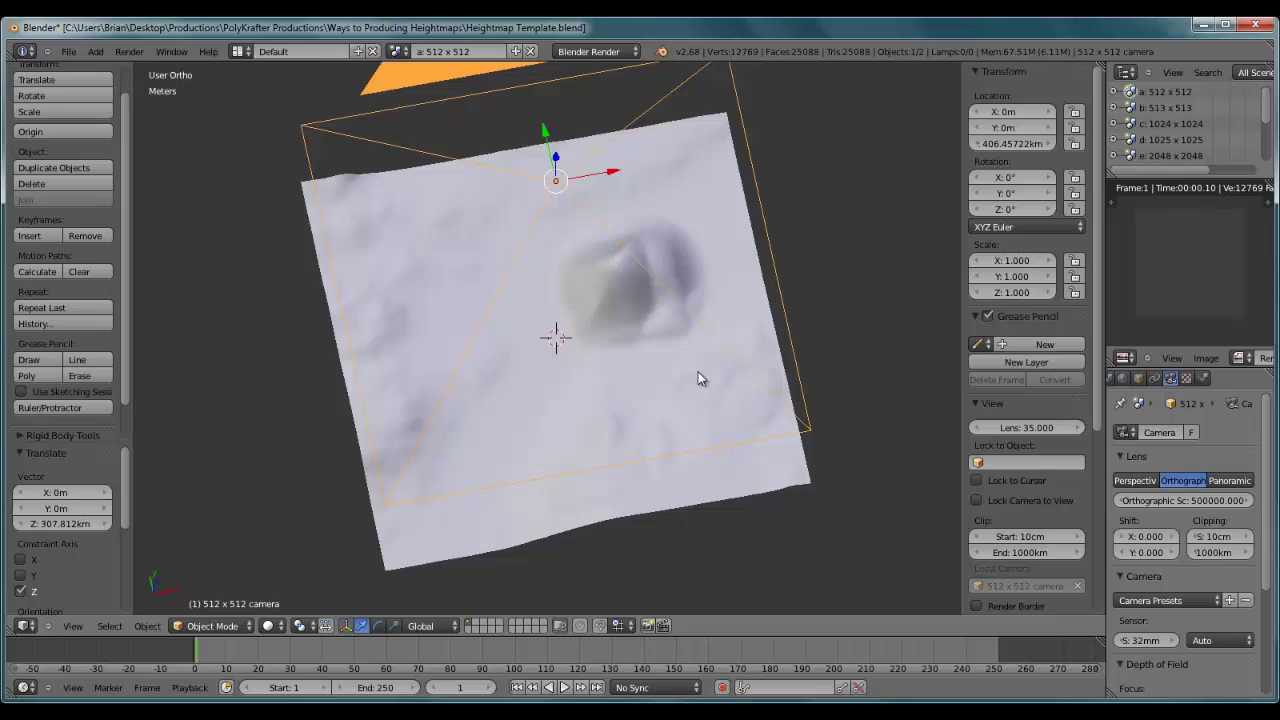
pyautogui.press('F12')
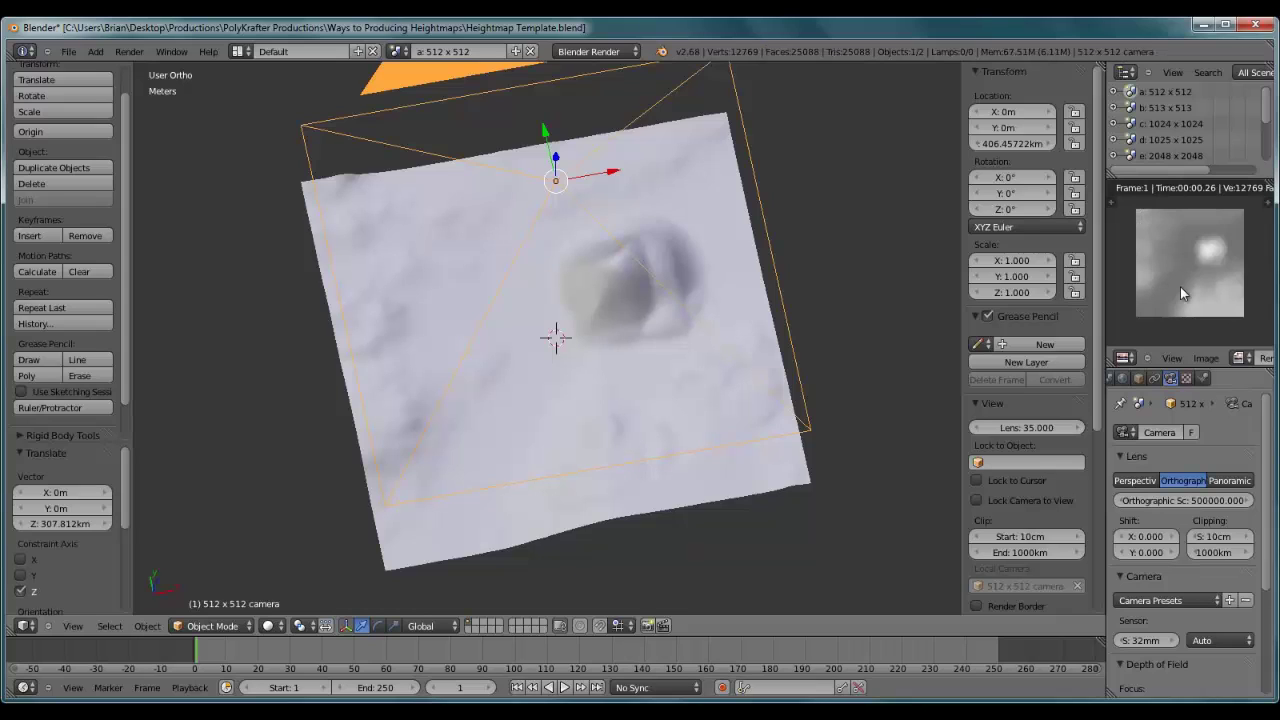
pyautogui.click(1198, 359)
pyautogui.scroll(-1, 552, 334)
pyautogui.scroll(-1, 558, 334)
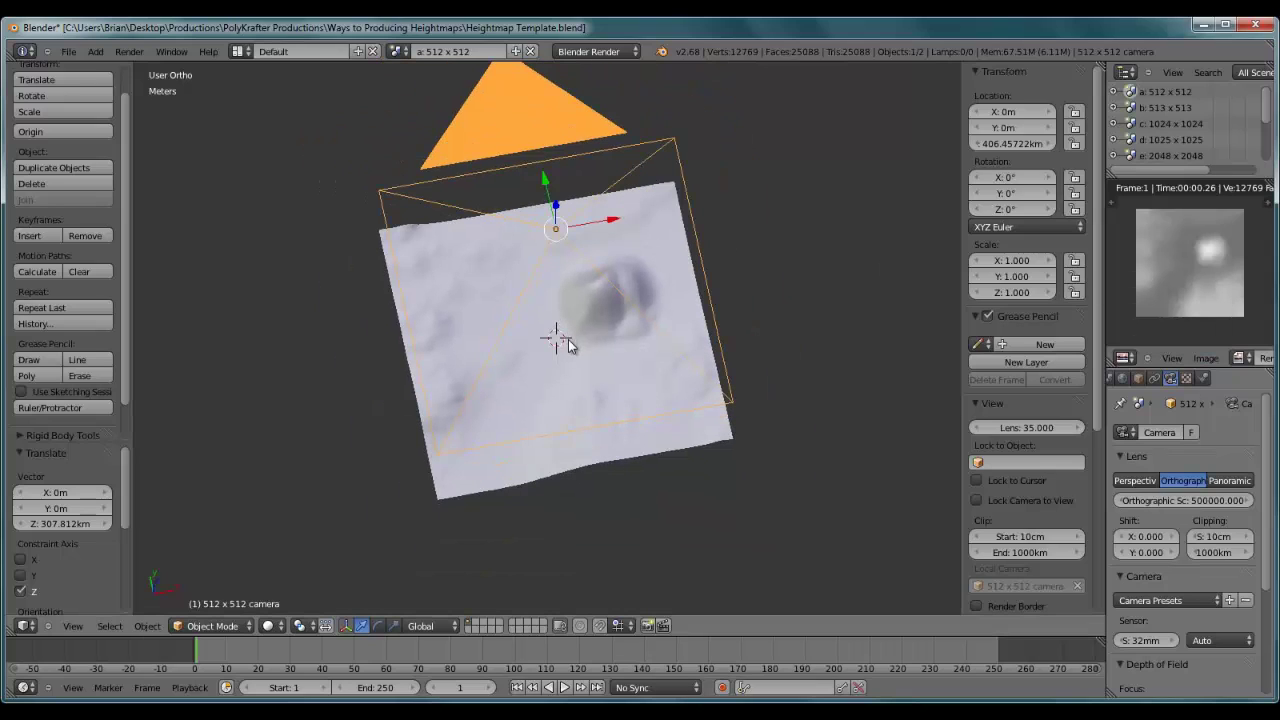
# Select the terrain mesh and switch the render preview to an empty slot.
pyautogui.rightClick(630, 440)
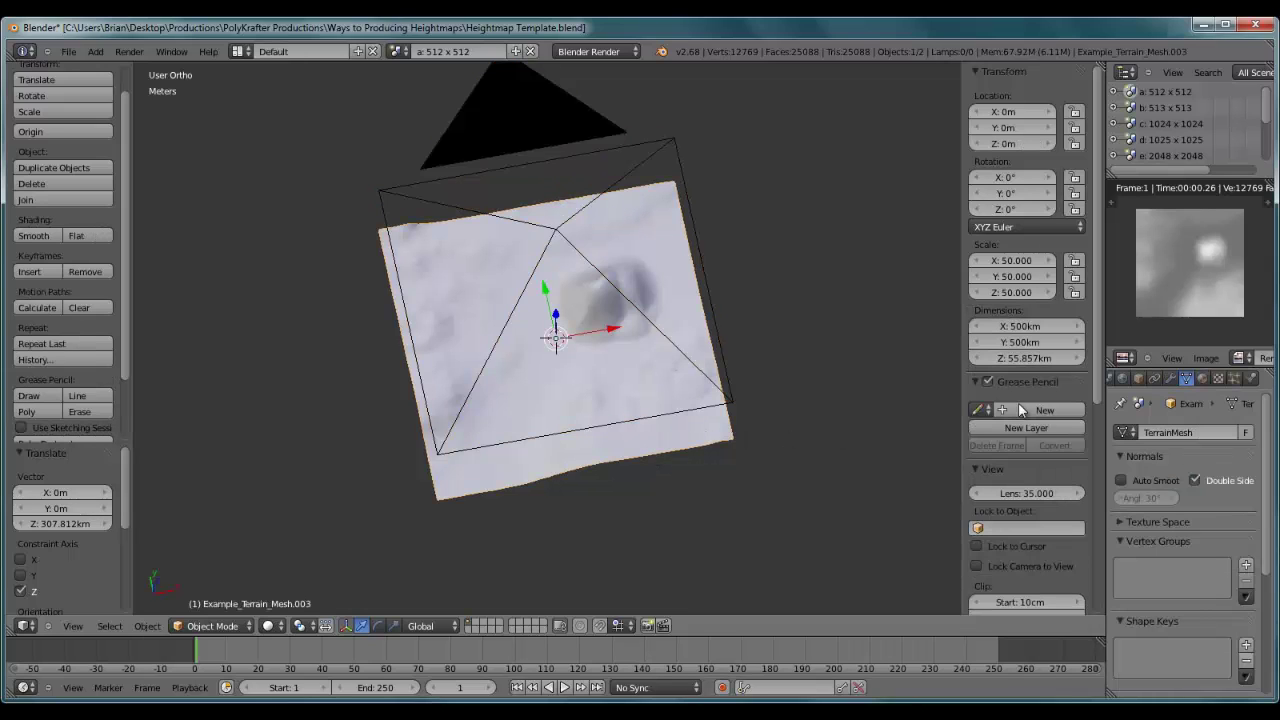
pyautogui.scroll(-2, 1202, 354)
pyautogui.scroll(-2, 1202, 356)
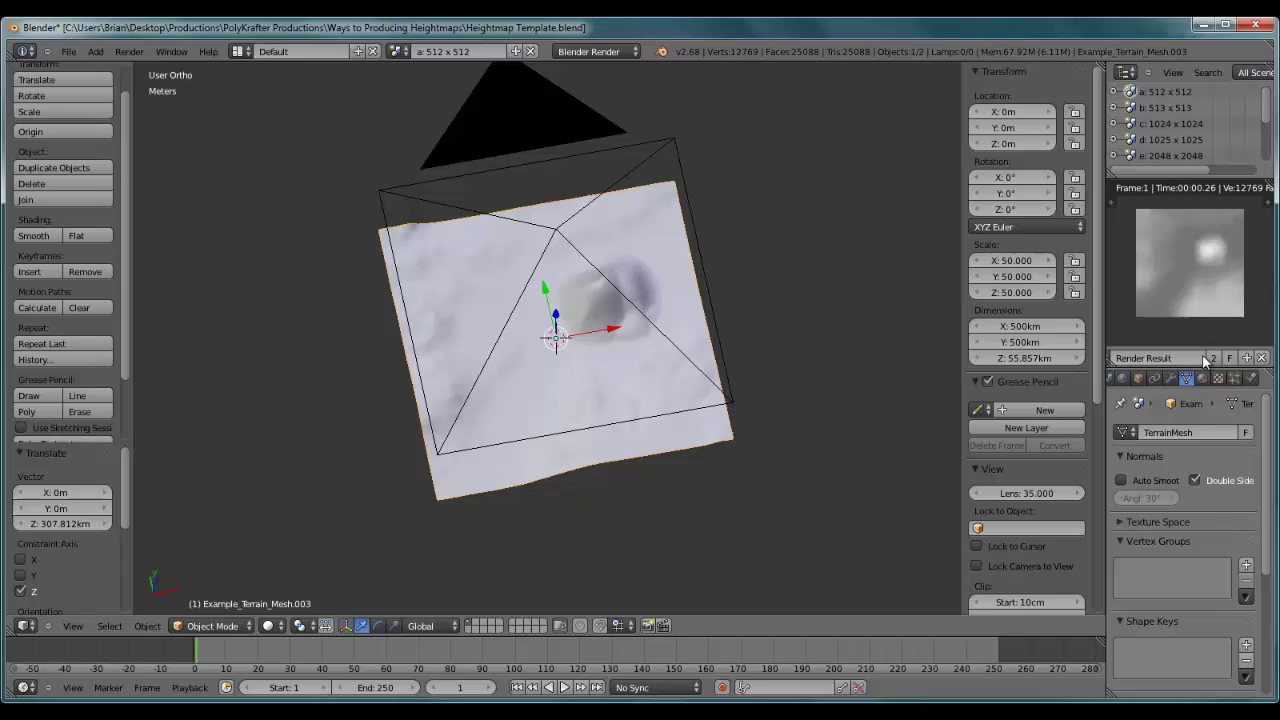
pyautogui.scroll(-2, 1204, 360)
pyautogui.scroll(-2, 1204, 360)
pyautogui.scroll(-1, 1204, 358)
pyautogui.scroll(-1, 1204, 358)
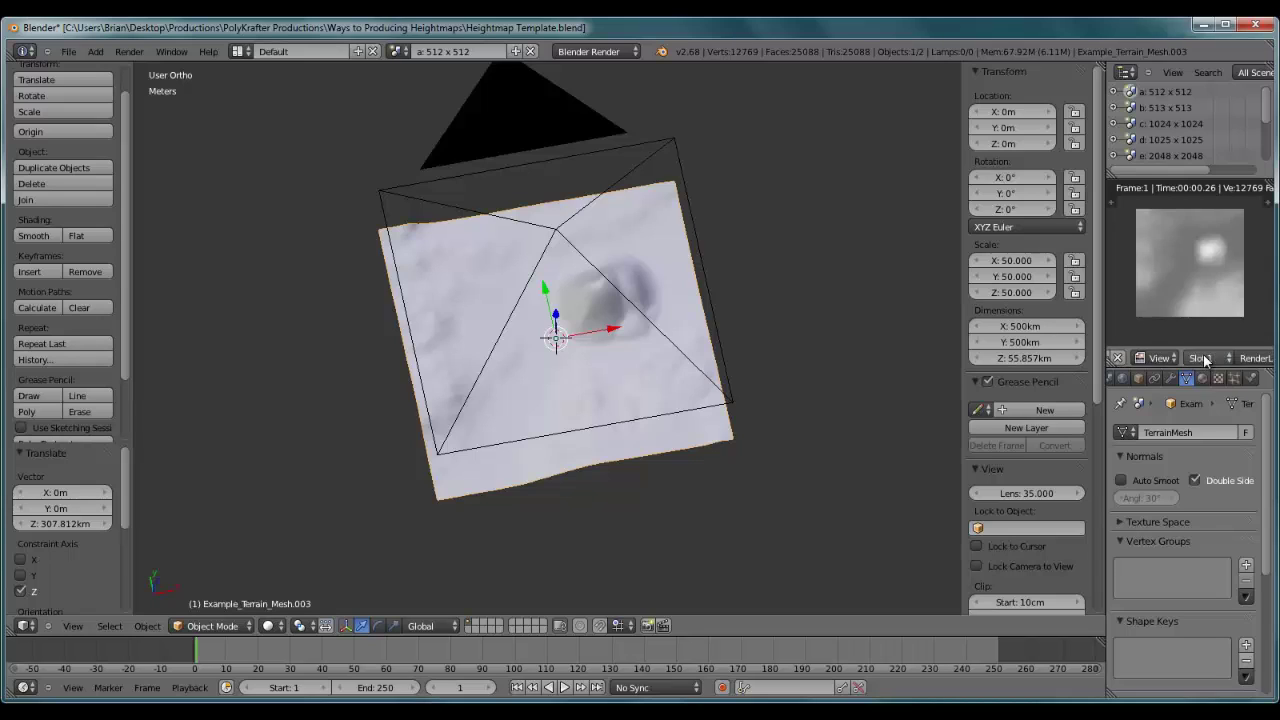
pyautogui.click(1204, 358)
pyautogui.click(1220, 326)
# Orbit to a near top-down view of the terrain within the camera frame.
pyautogui.scroll(2, 1214, 358)
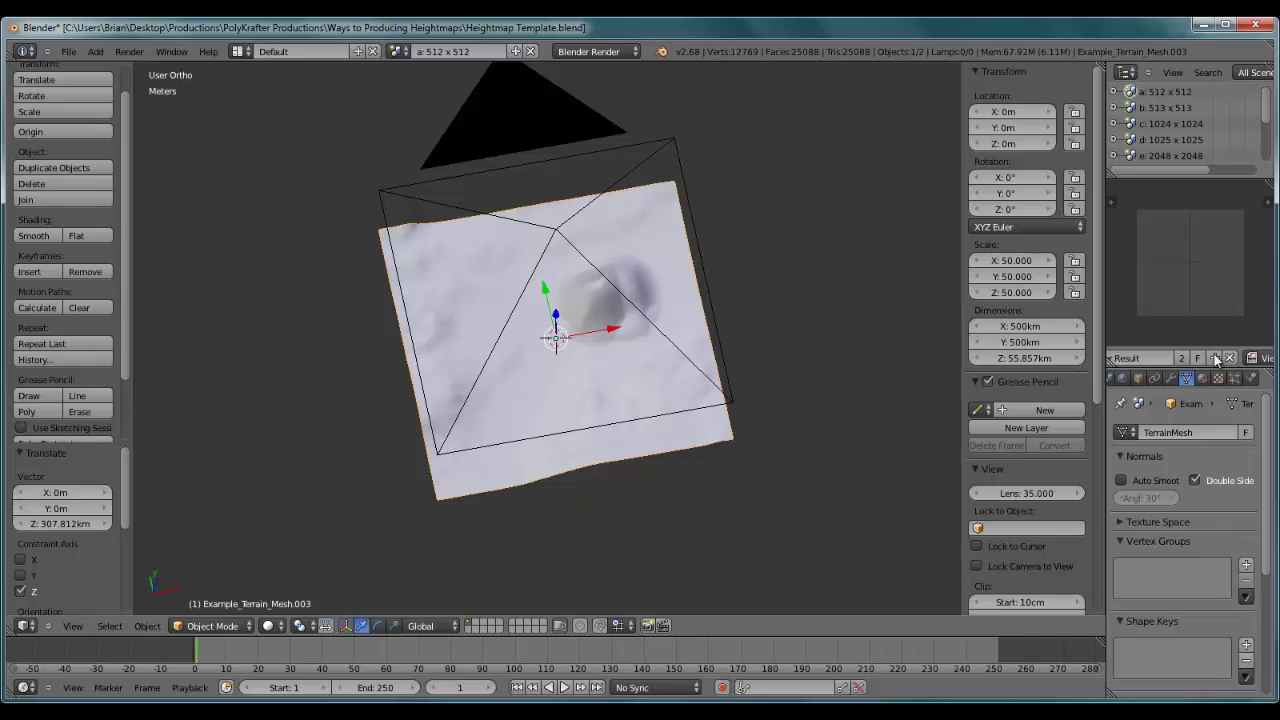
pyautogui.scroll(2, 1214, 358)
pyautogui.moveTo(576, 357)
pyautogui.mouseDown(button='middle')
pyautogui.moveTo(605, 390)
pyautogui.moveTo(692, 300)
pyautogui.moveTo(688, 330)
pyautogui.mouseUp(button='middle')
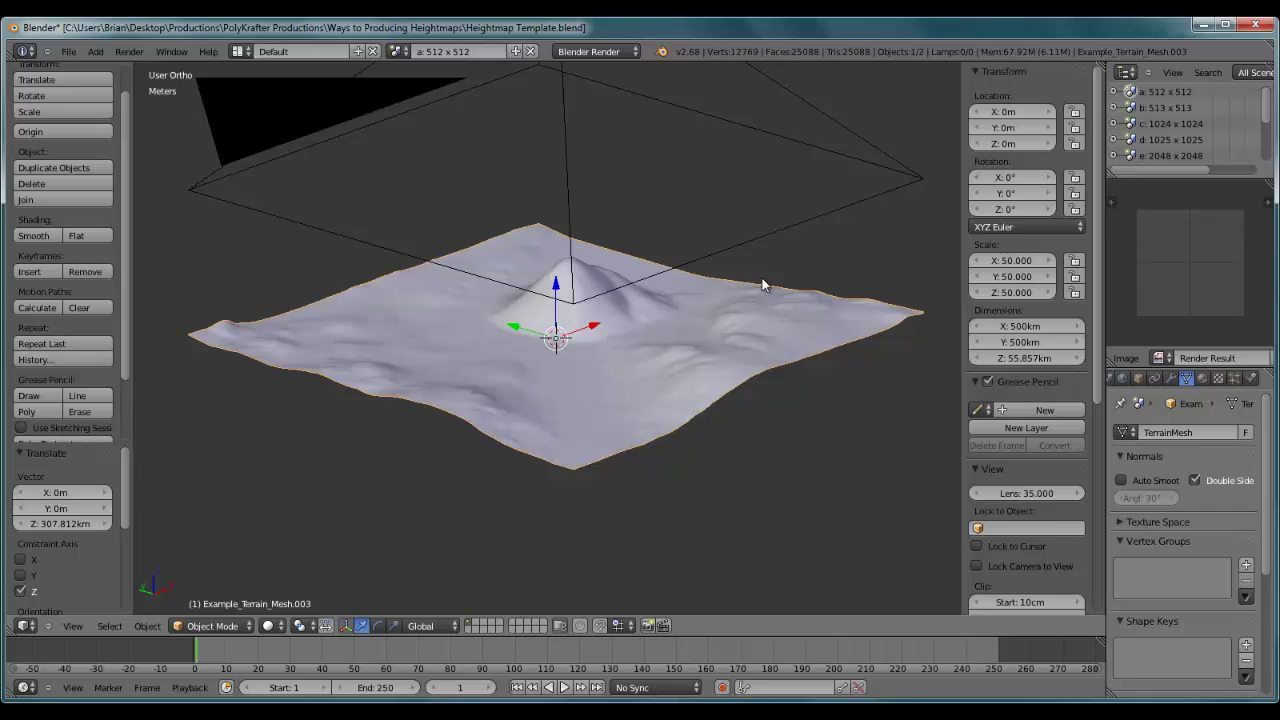
pyautogui.moveTo(762, 285); pyautogui.dragTo(682, 334, button='middle')
pyautogui.scroll(-2, 568, 263)
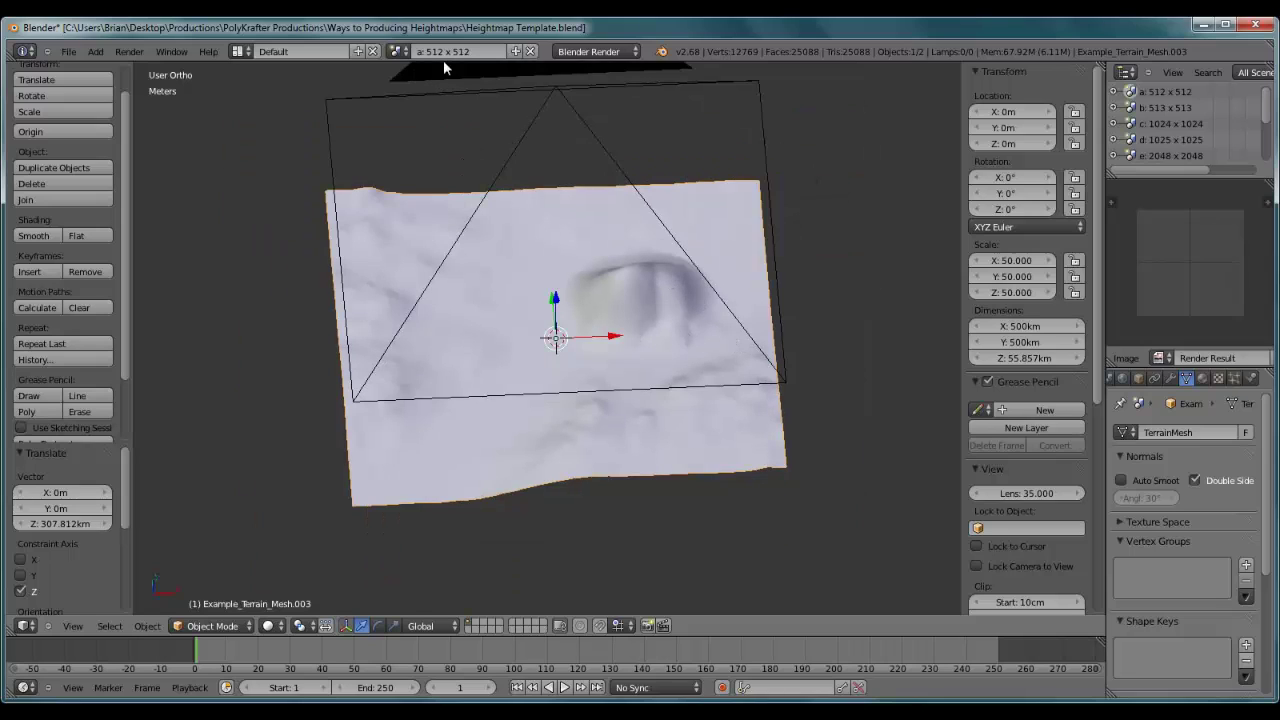
# Set the heightmap_tex colour ramp interpolation to Linear.
pyautogui.click(1216, 380)
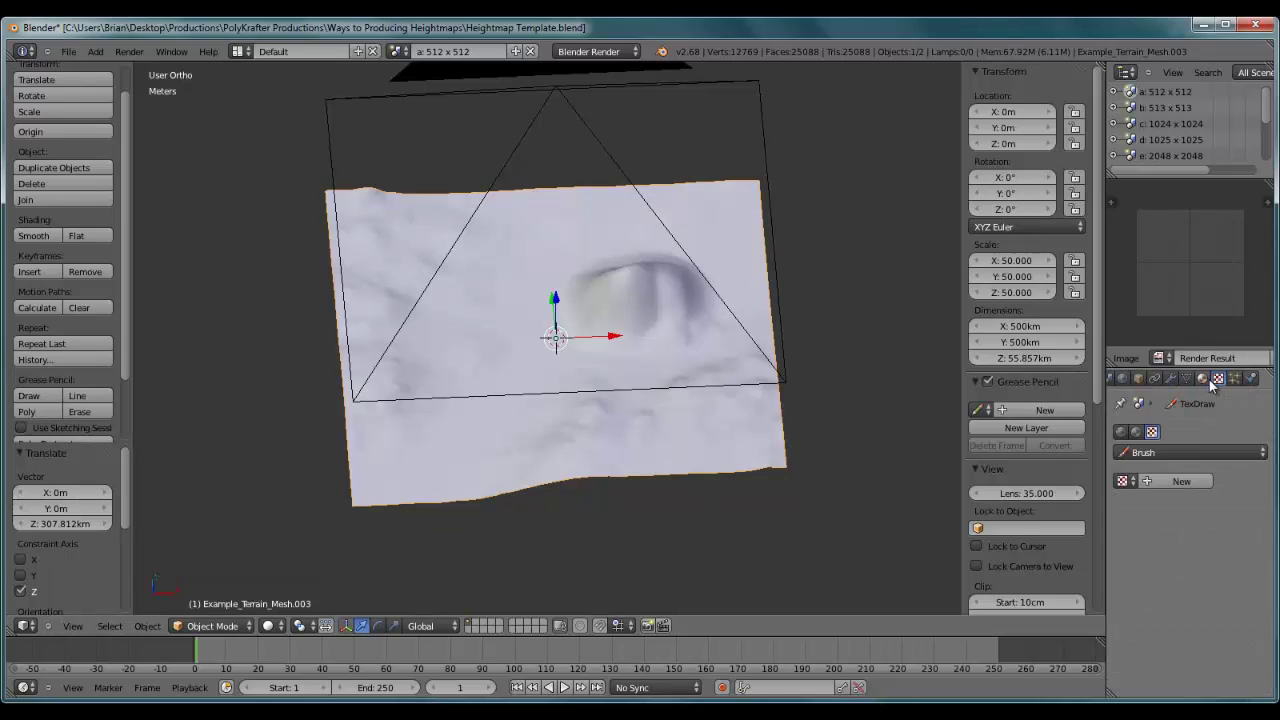
pyautogui.click(1202, 379)
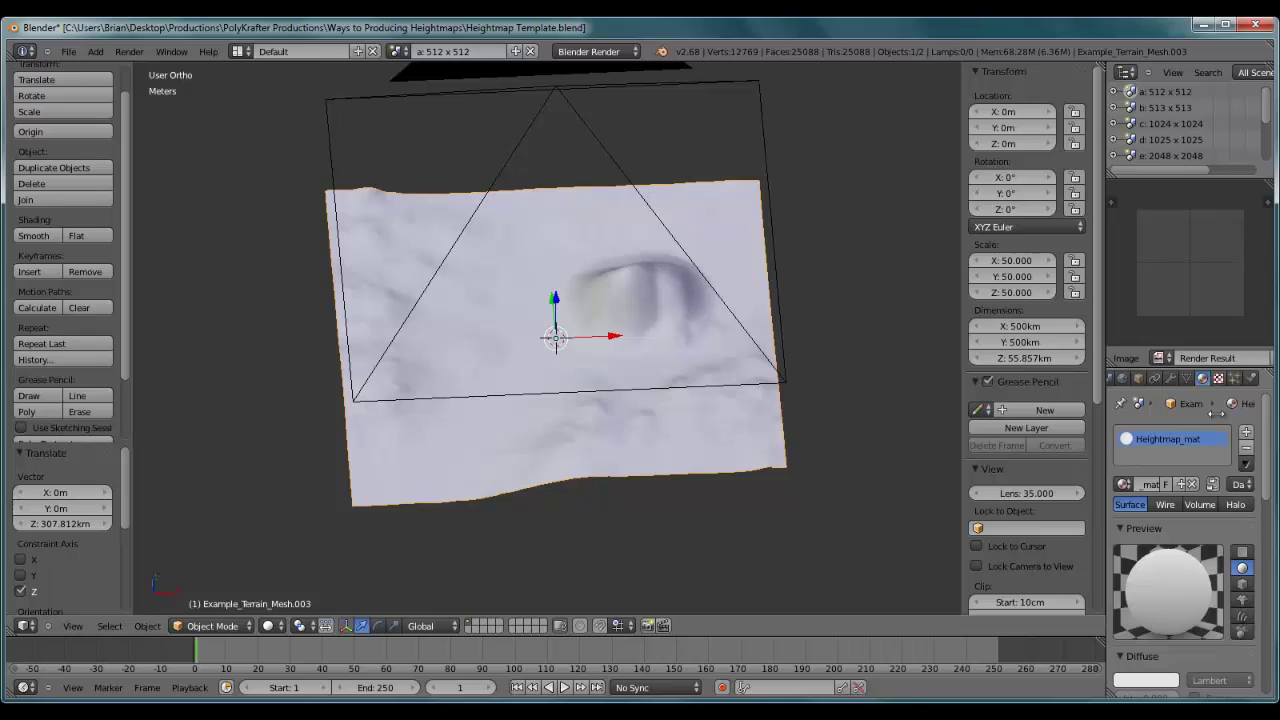
pyautogui.click(1218, 378)
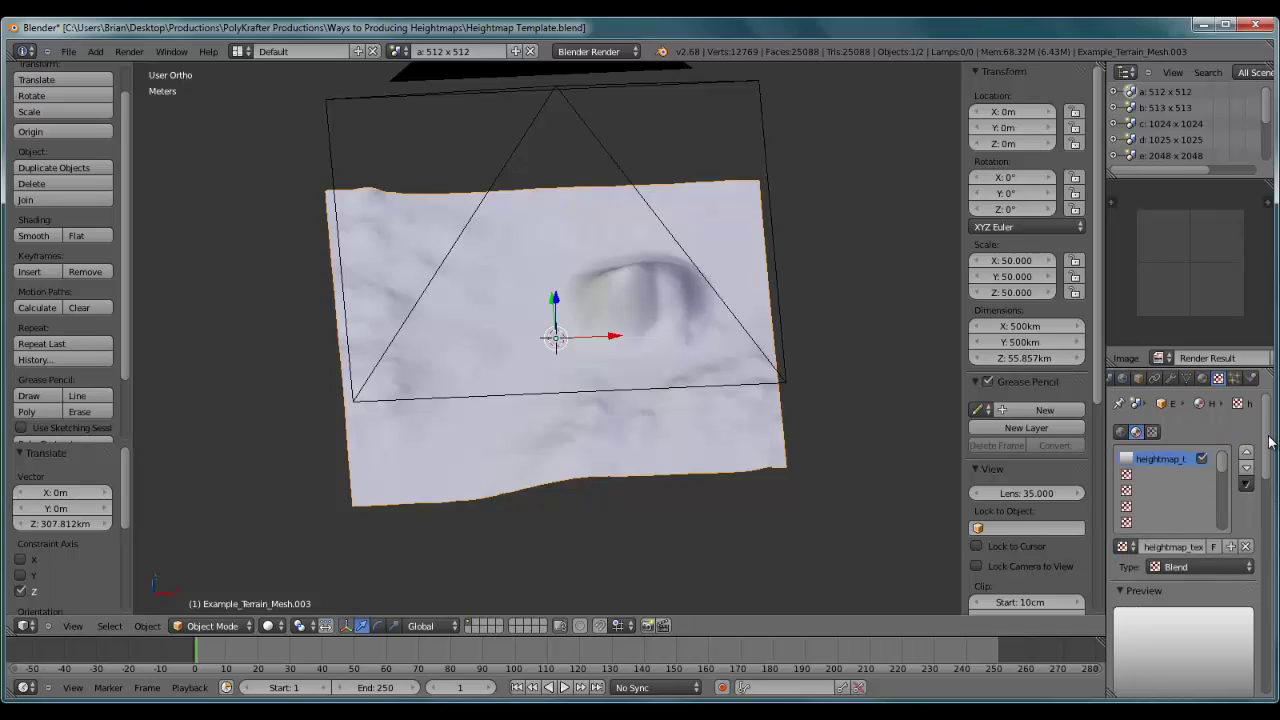
pyautogui.moveTo(1266, 444); pyautogui.dragTo(1267, 503)
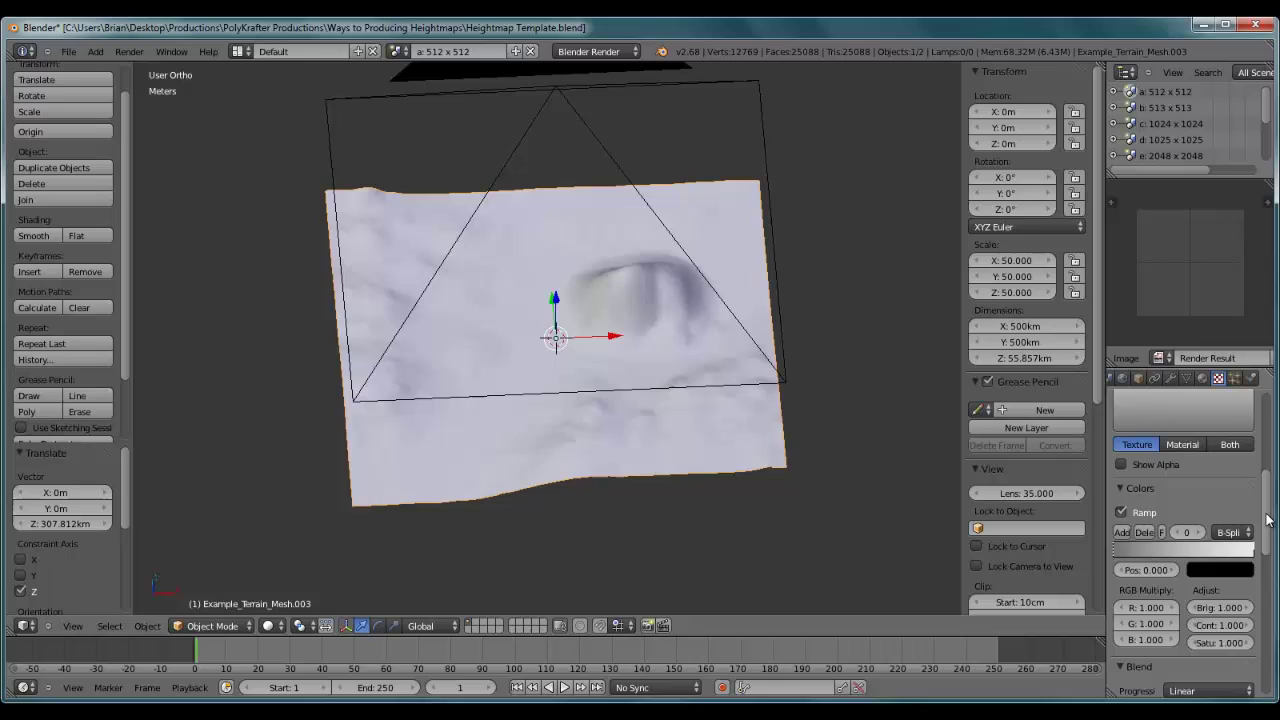
pyautogui.scroll(-2, 1215, 460)
pyautogui.scroll(-2, 1215, 460)
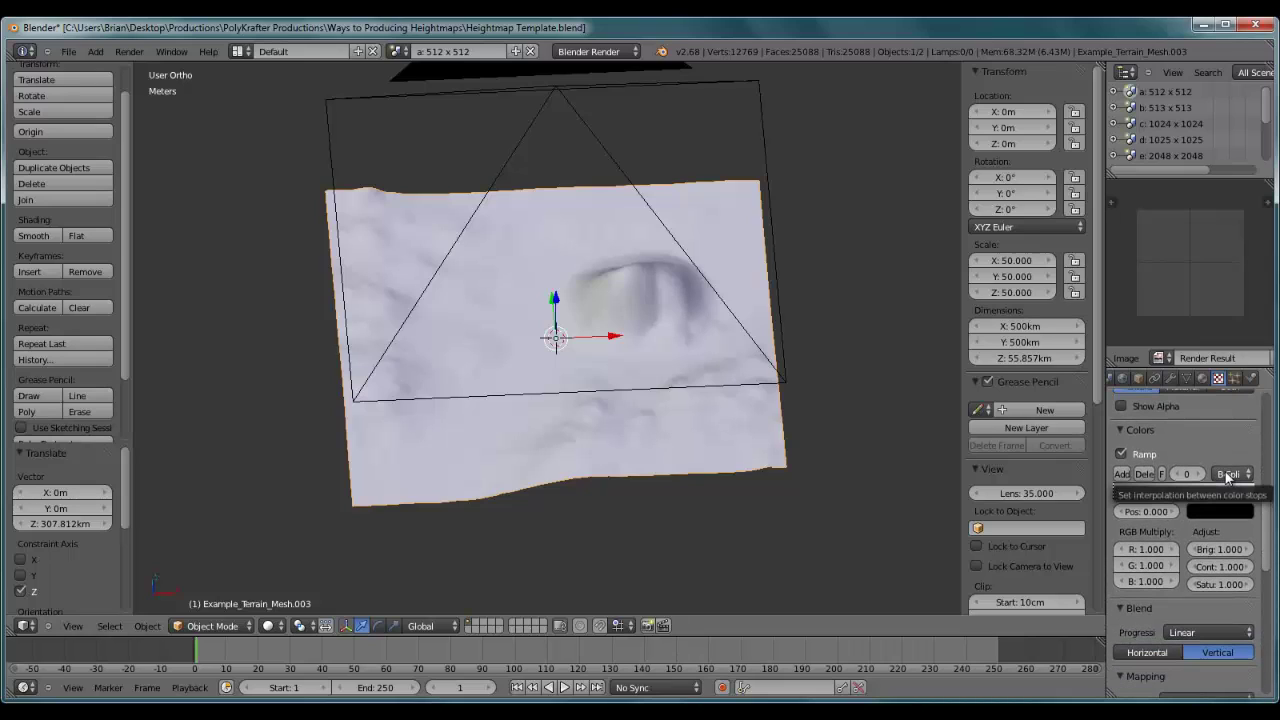
pyautogui.click(1227, 478)
pyautogui.click(1216, 423)
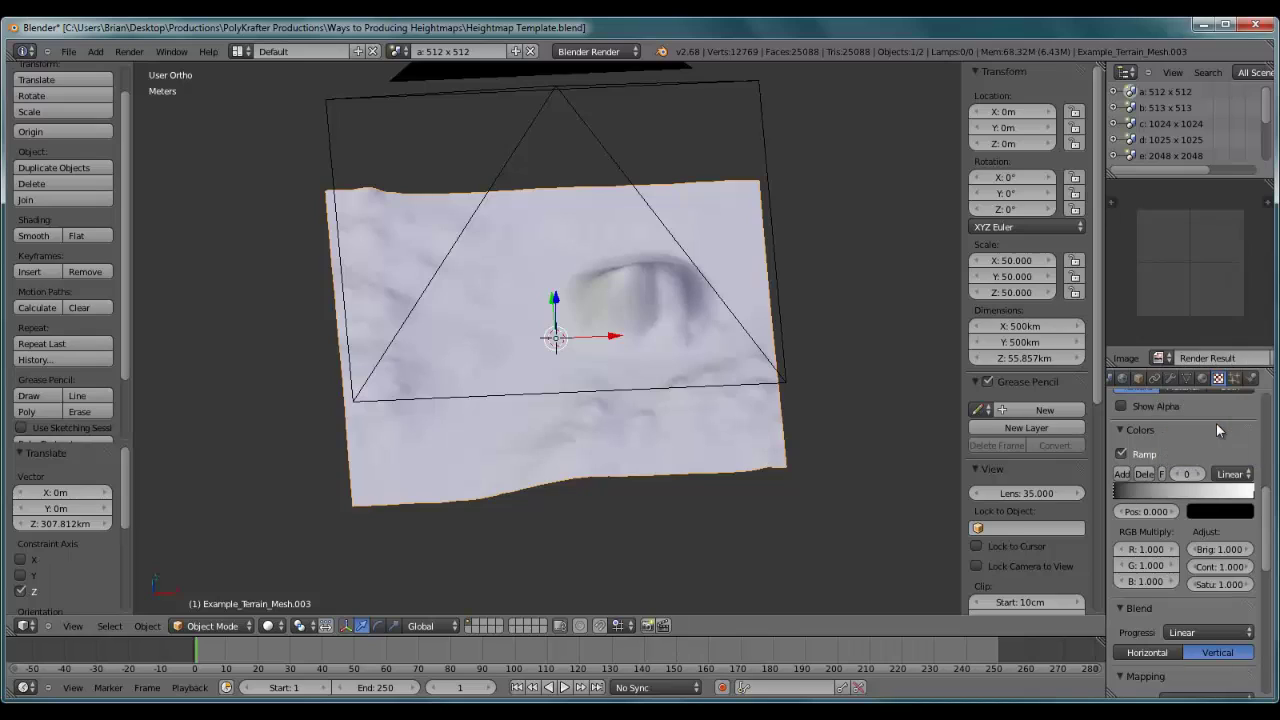
pyautogui.scroll(3, 1220, 442)
pyautogui.scroll(2, 1228, 449)
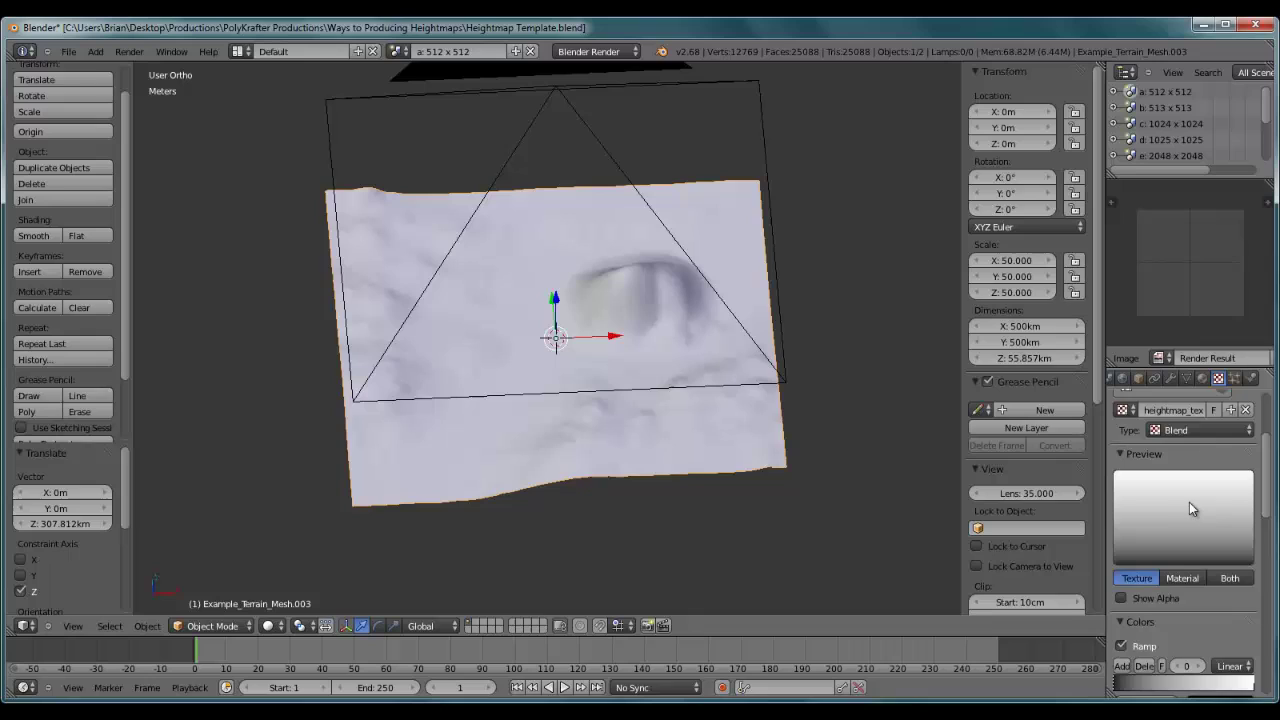
pyautogui.scroll(-2, 1189, 505)
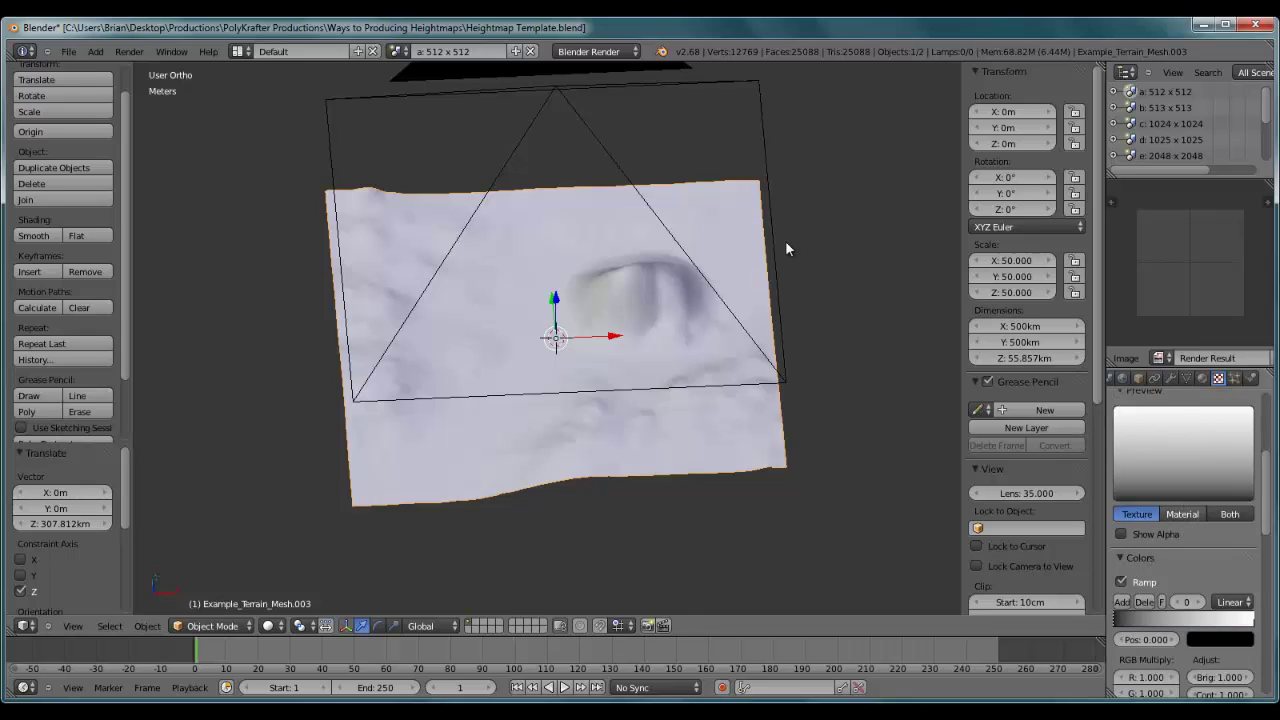
# Render the heightmap image and compare it against the previous render slot.
pyautogui.click(130, 51)
pyautogui.click(163, 80)
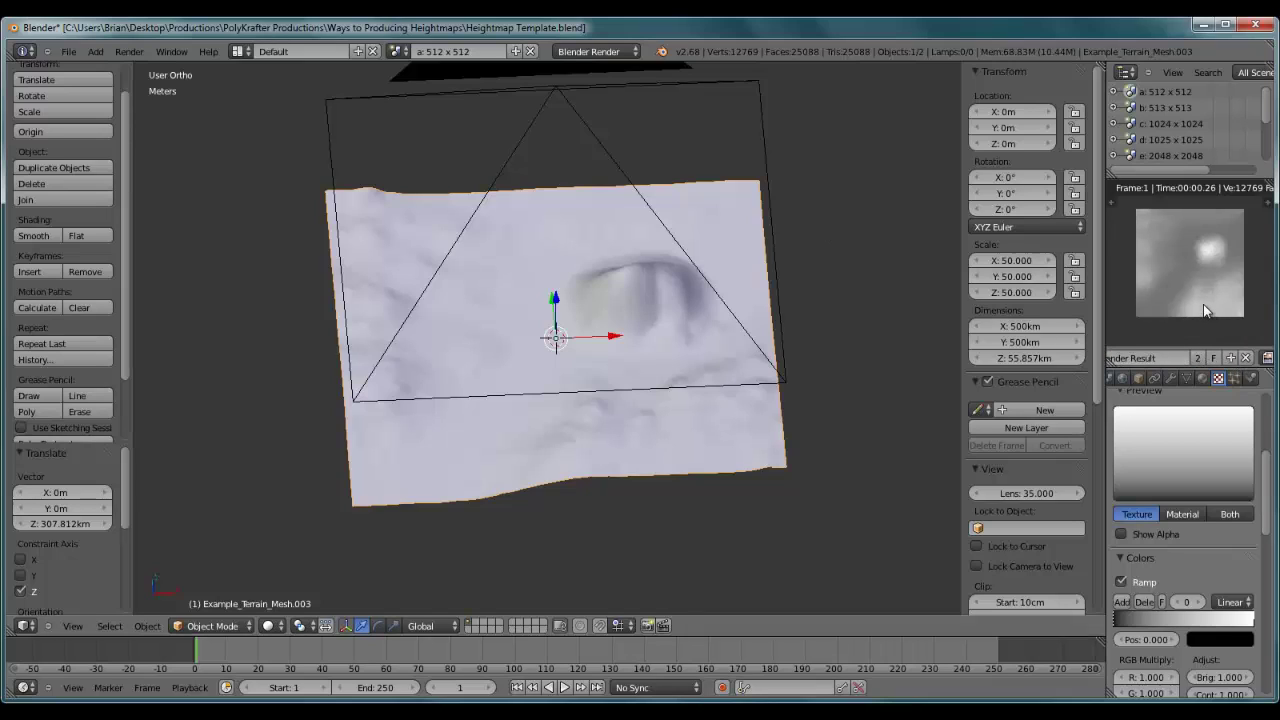
pyautogui.press('j')
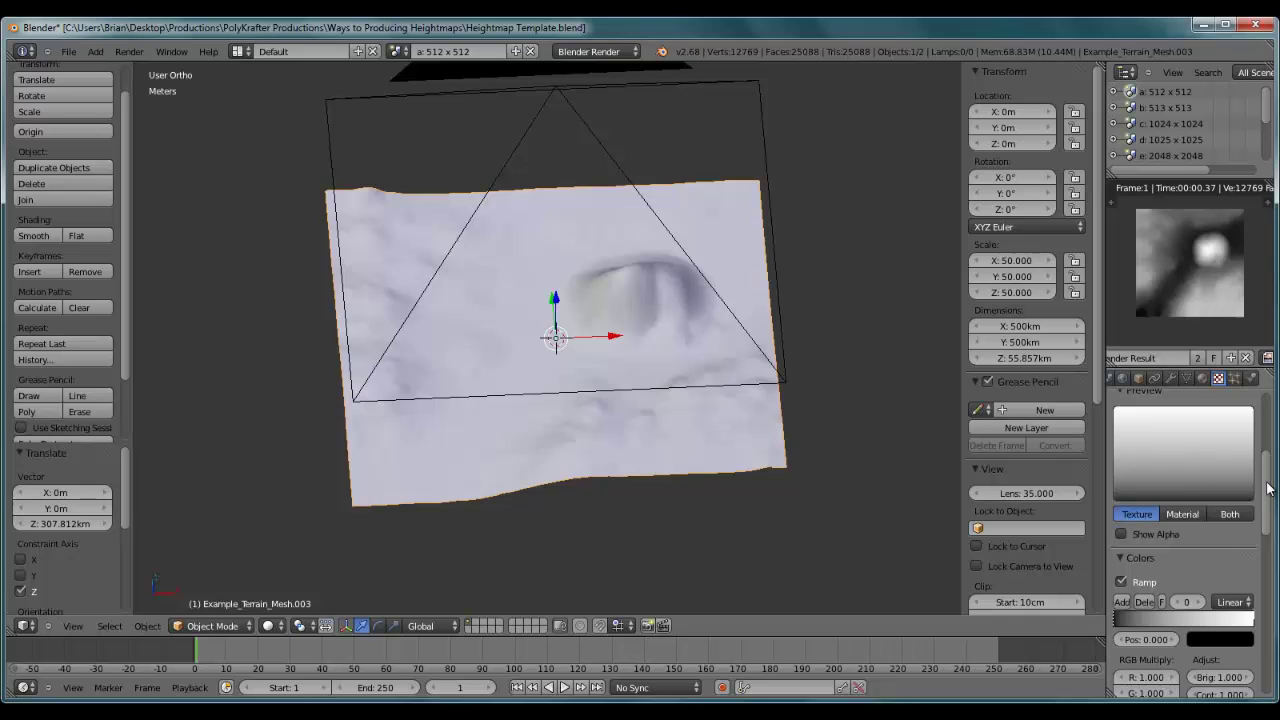
pyautogui.moveTo(1267, 488); pyautogui.dragTo(1271, 543)
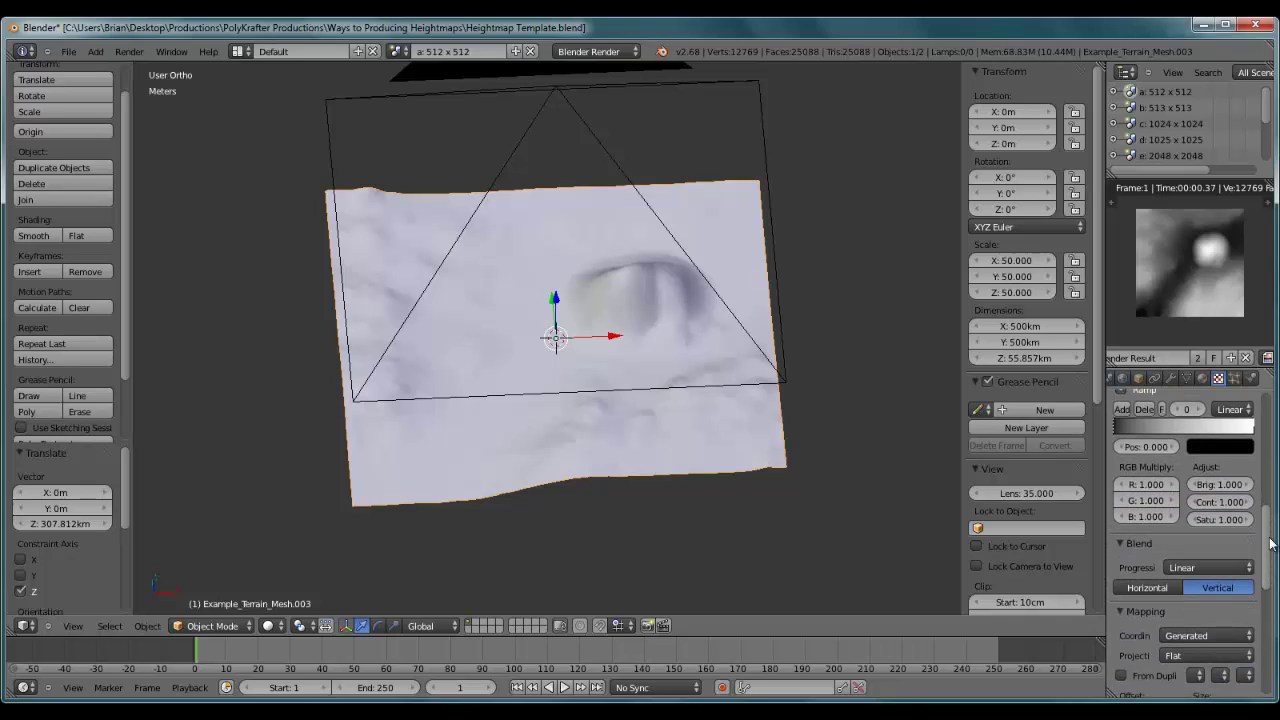
# Change the heightmap texture's Blend Progression to Quadratic.
pyautogui.scroll(1, 1248, 575)
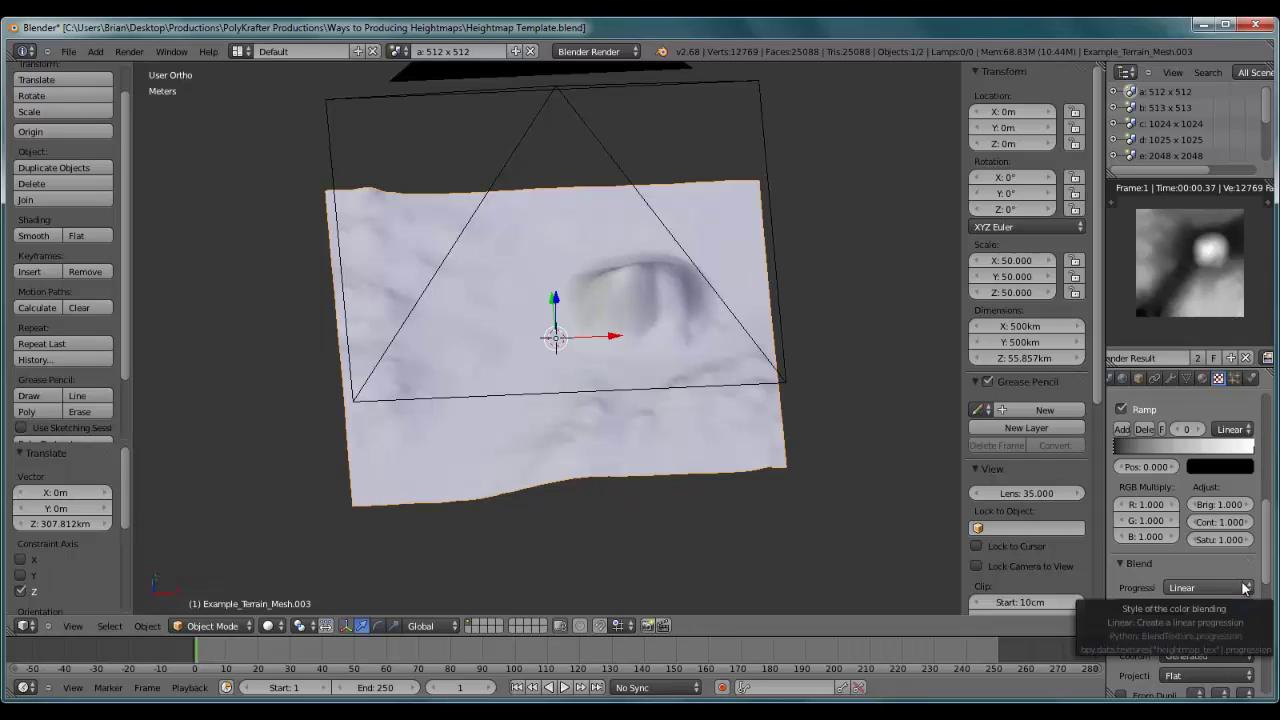
pyautogui.click(1244, 588)
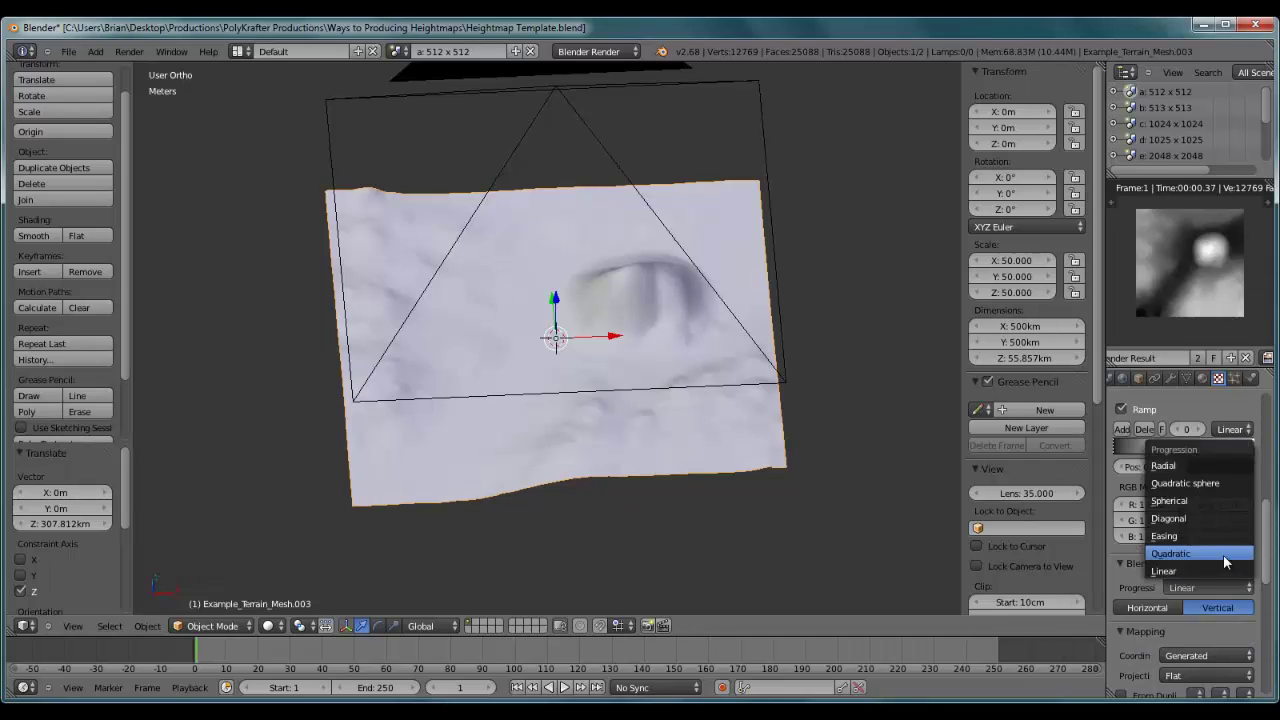
pyautogui.click(1223, 554)
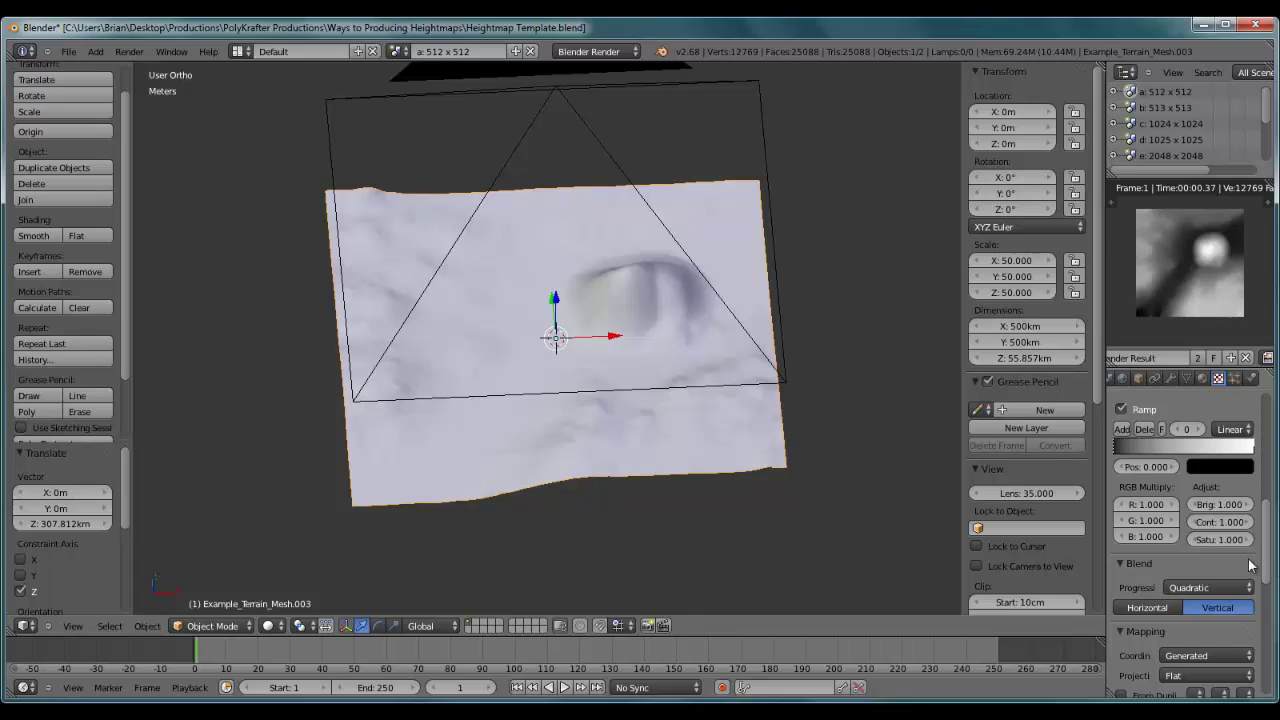
pyautogui.scroll(5, 1210, 530)
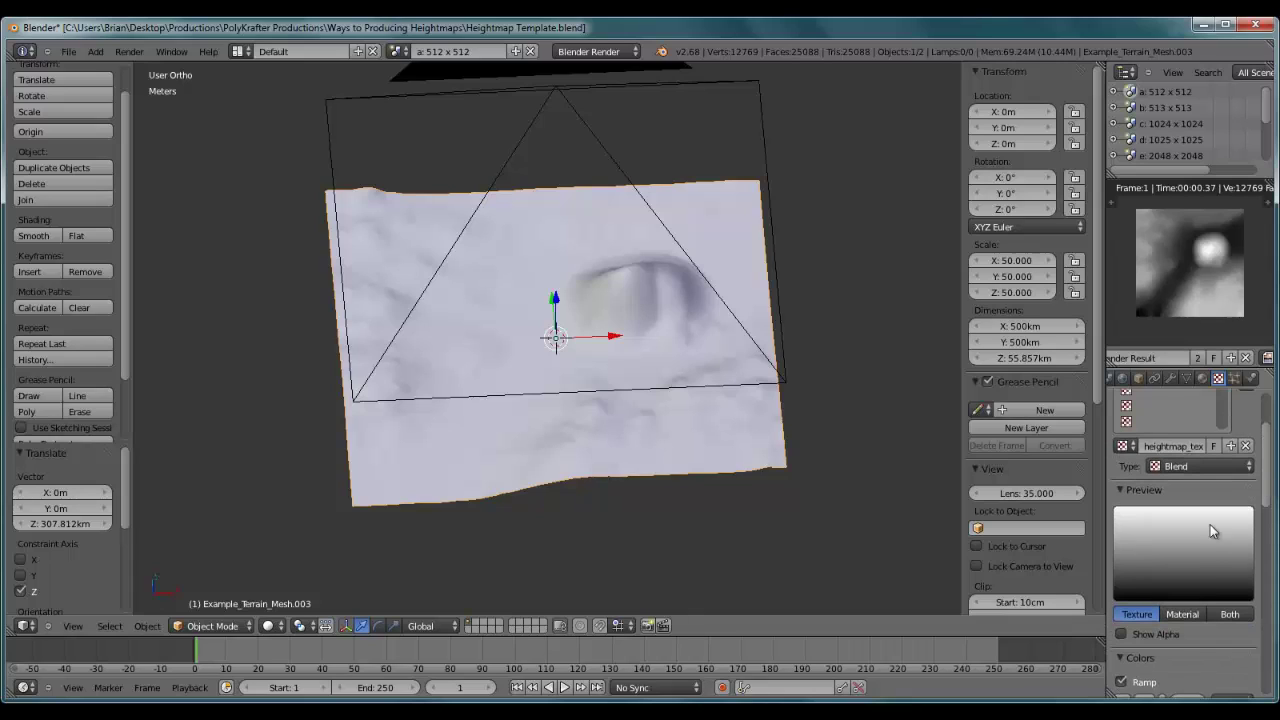
pyautogui.scroll(-3, 1255, 362)
# Render into Slot 3 and toggle between slots 2 and 3 to compare.
pyautogui.click(1255, 362)
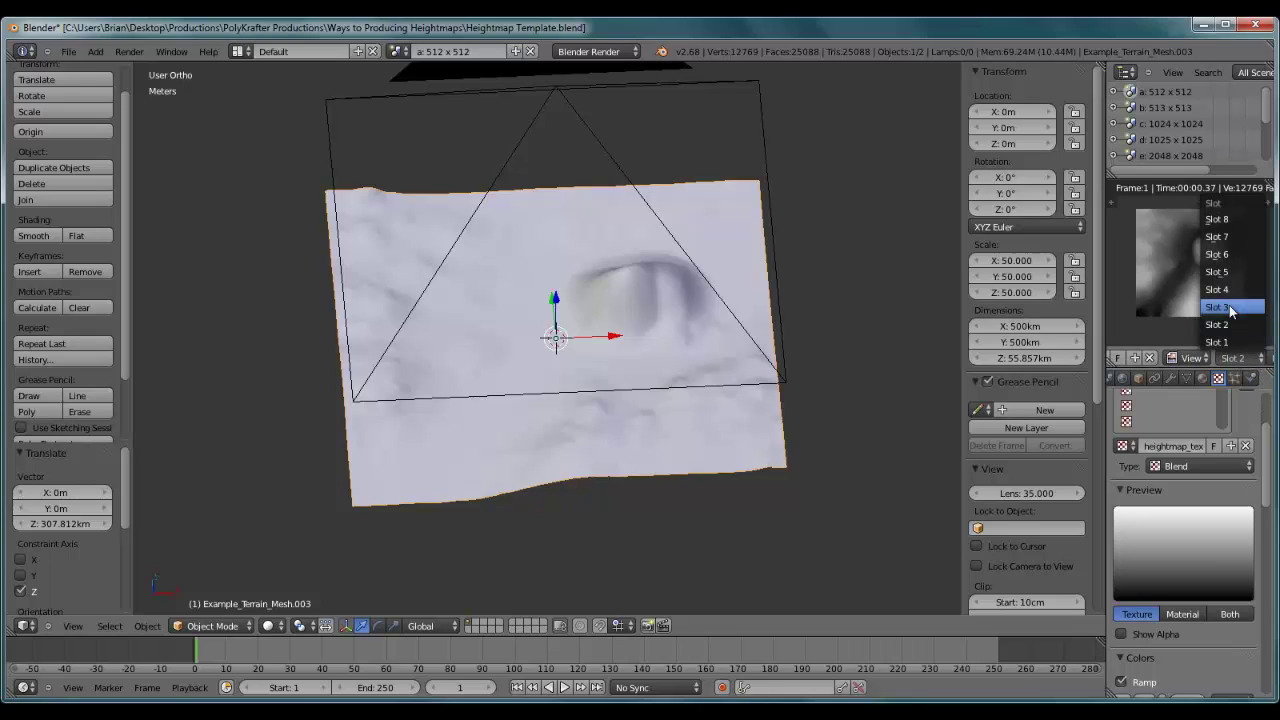
pyautogui.click(1205, 311)
pyautogui.click(133, 53)
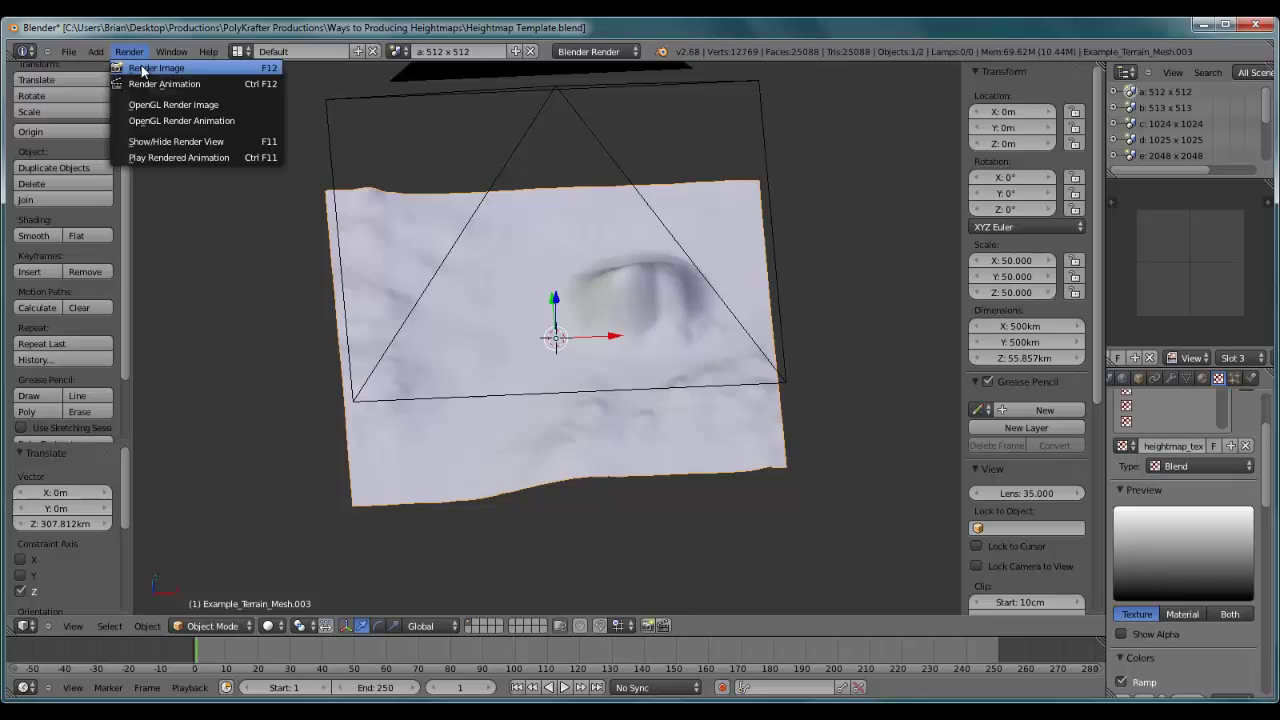
pyautogui.click(143, 68)
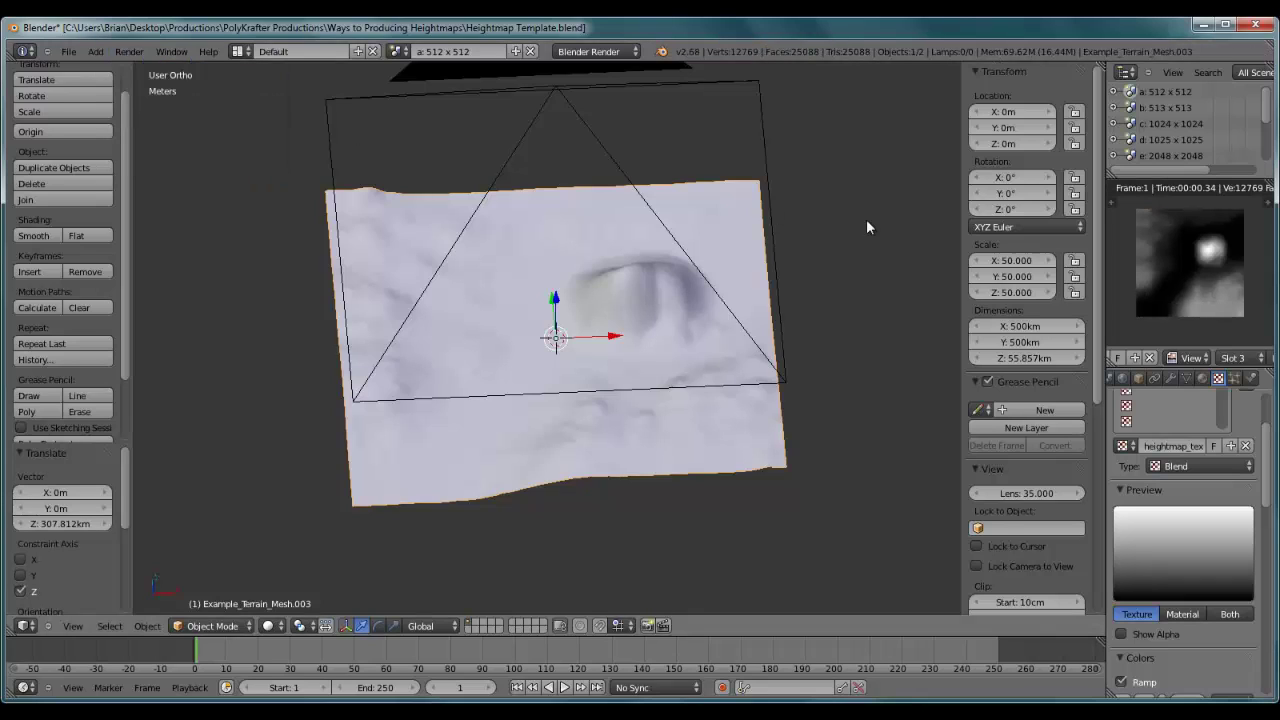
pyautogui.hotkey('alt', 'j')
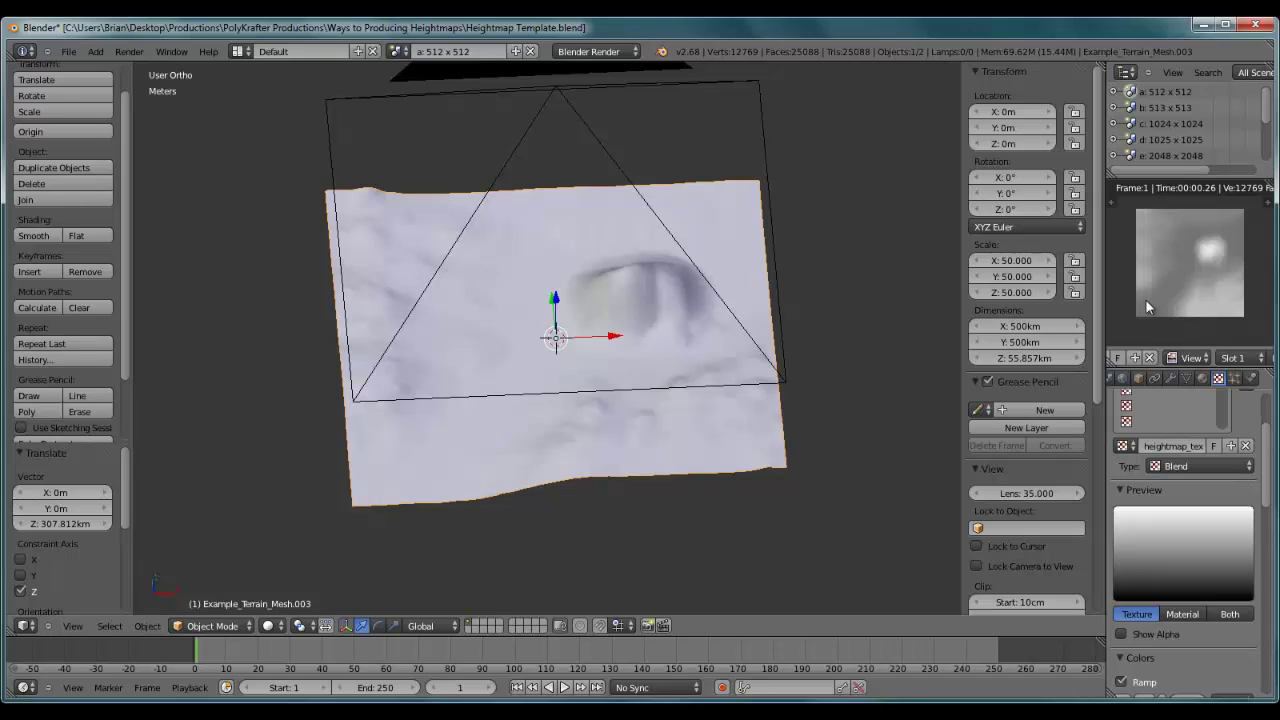
pyautogui.press('j')
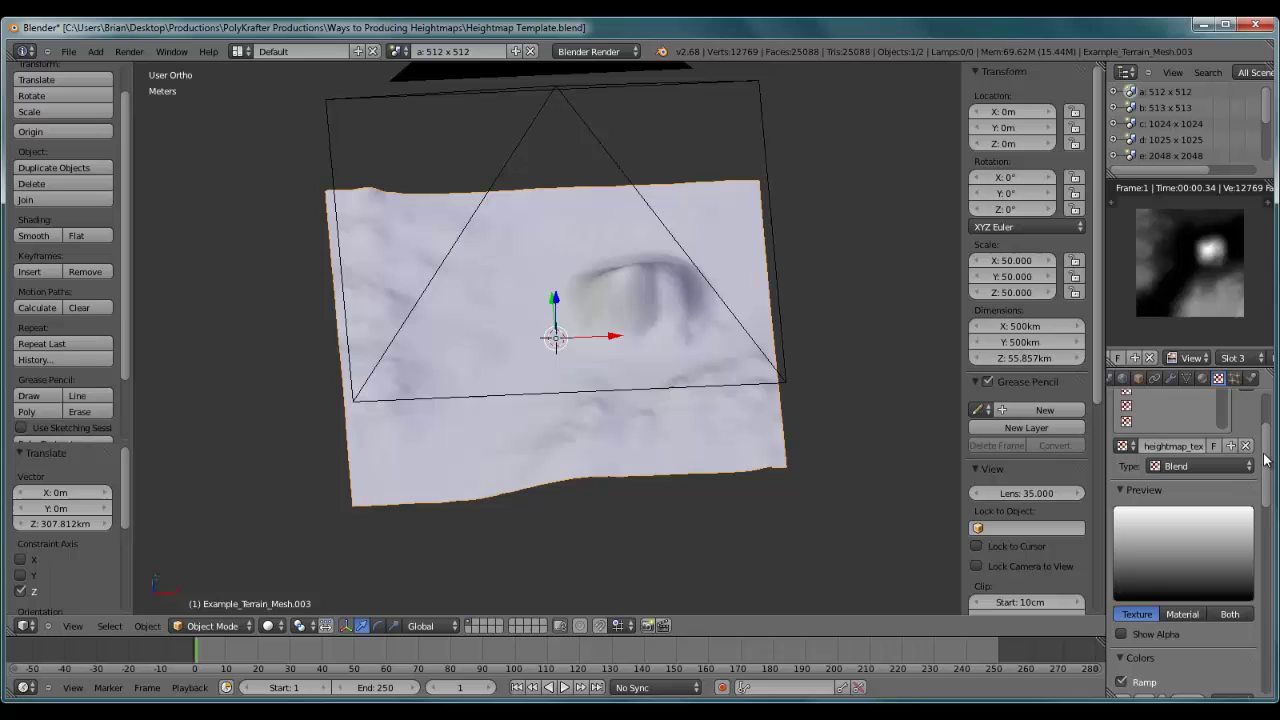
# Change the heightmap texture's blend progression to Easing.
pyautogui.scroll(-2, 1266, 513)
pyautogui.scroll(-2, 1266, 513)
pyautogui.scroll(-2, 1267, 530)
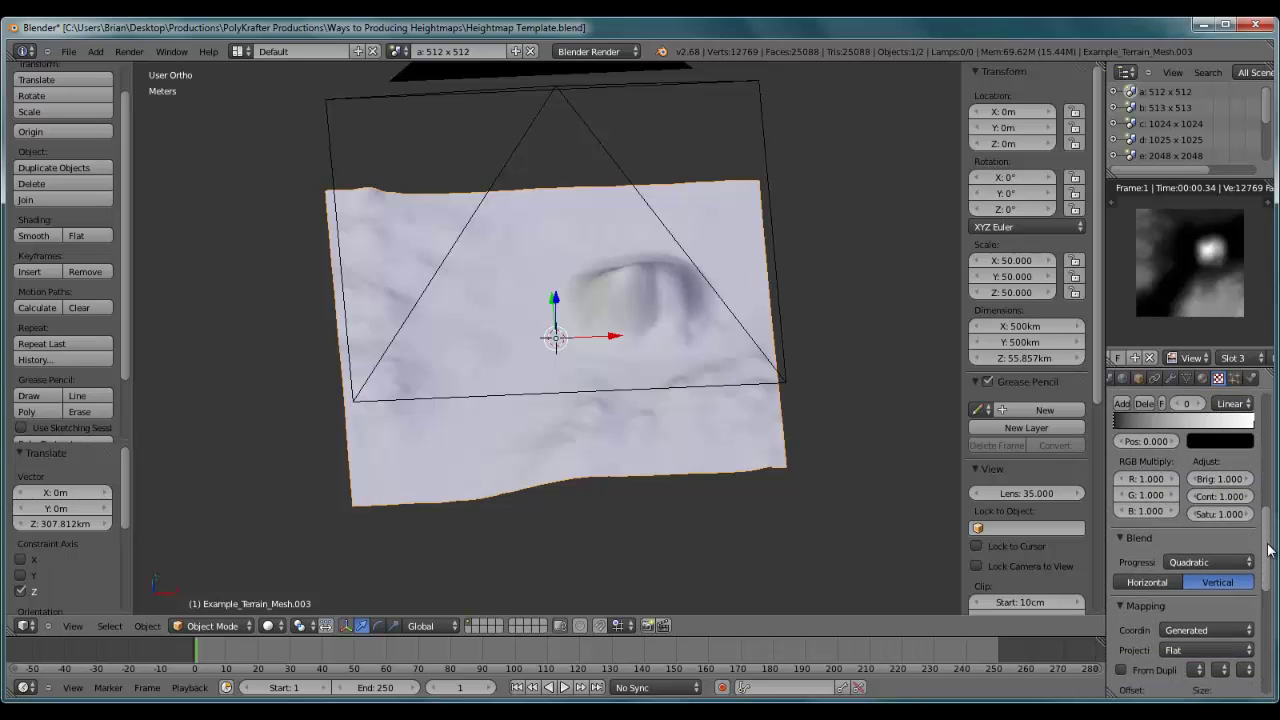
pyautogui.scroll(-2, 1268, 549)
pyautogui.scroll(1, 1274, 530)
pyautogui.scroll(1, 1270, 500)
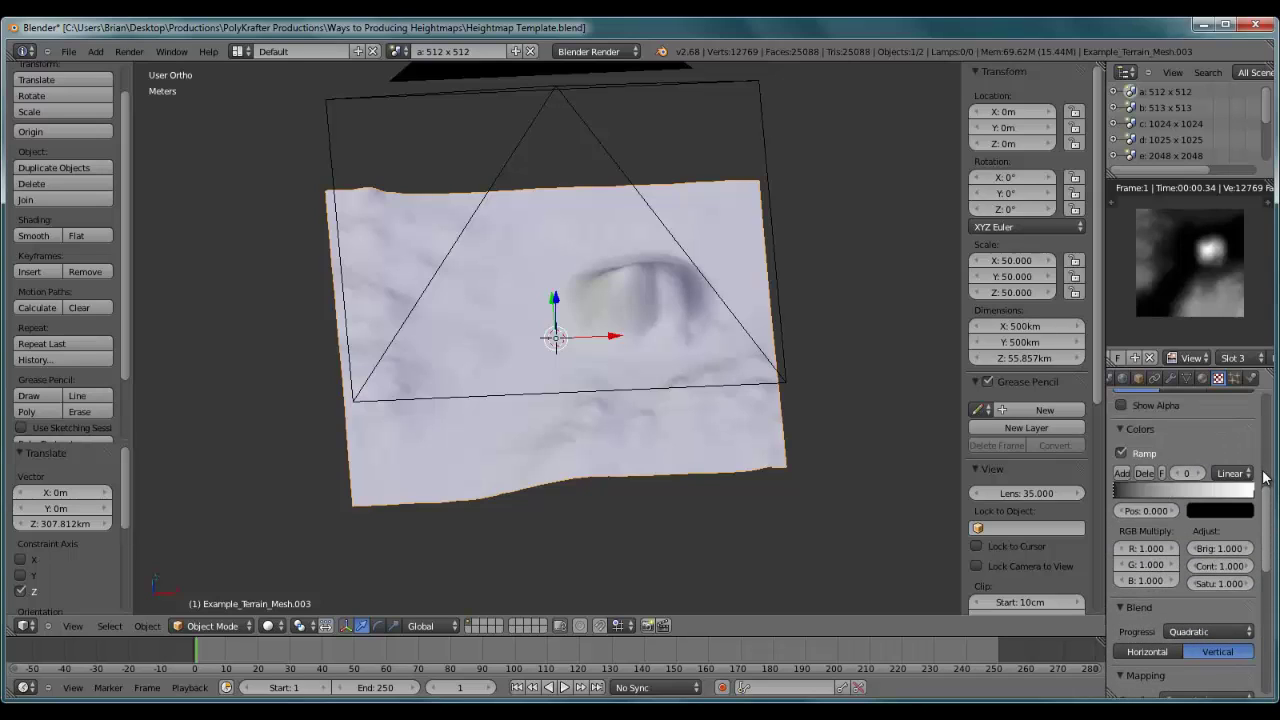
pyautogui.click(1220, 634)
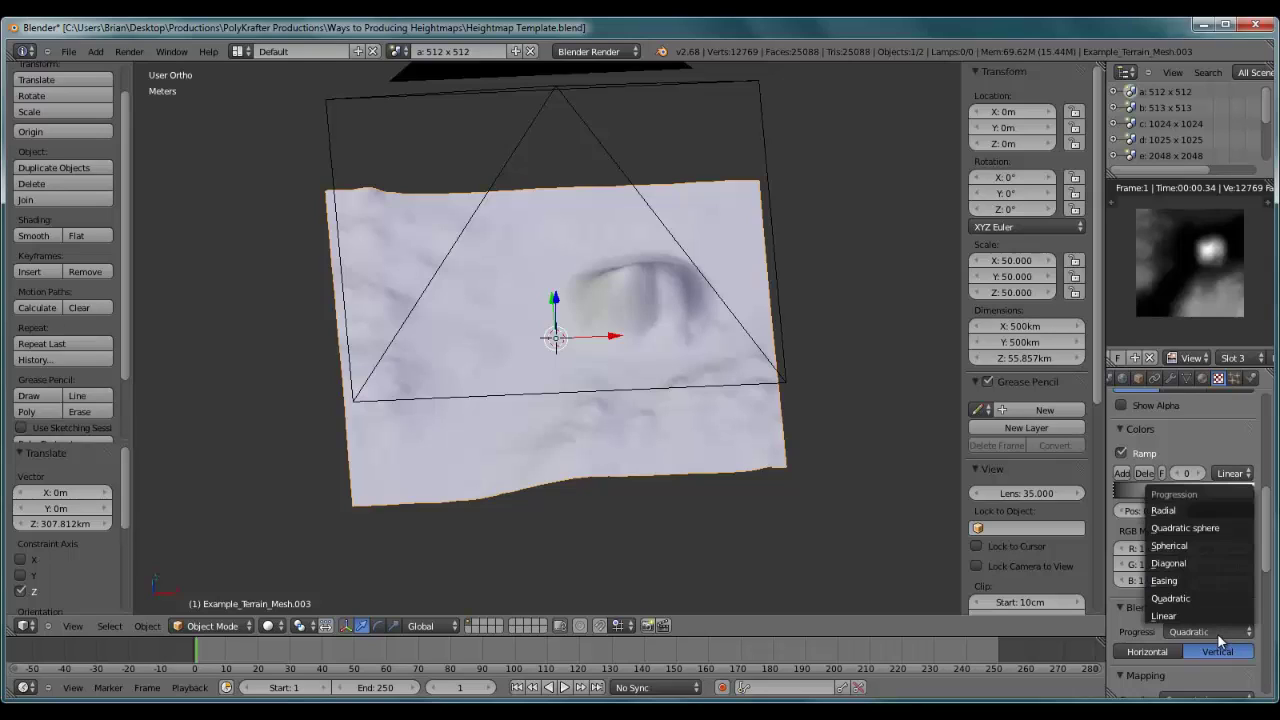
pyautogui.click(1197, 582)
# Render the heightmap into slot 4 and cycle through slots 1 and 2 with J.
pyautogui.scroll(4, 1270, 510)
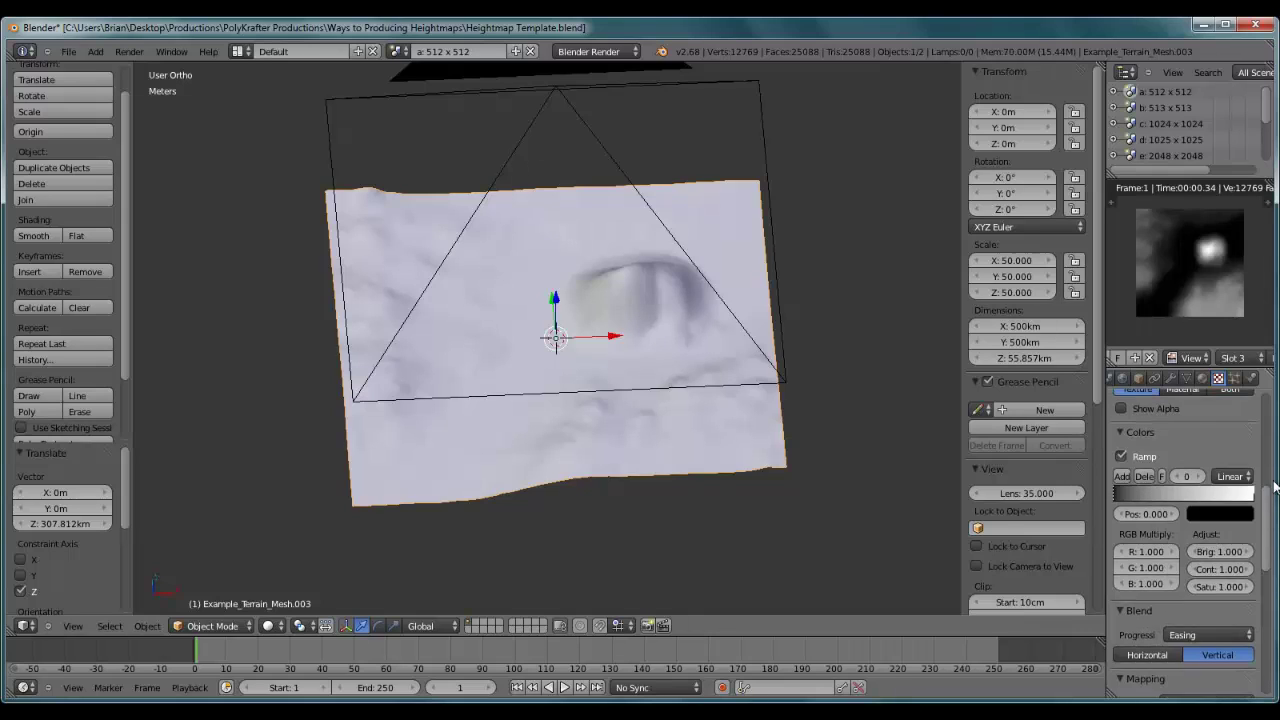
pyautogui.scroll(2, 1270, 483)
pyautogui.click(1233, 357)
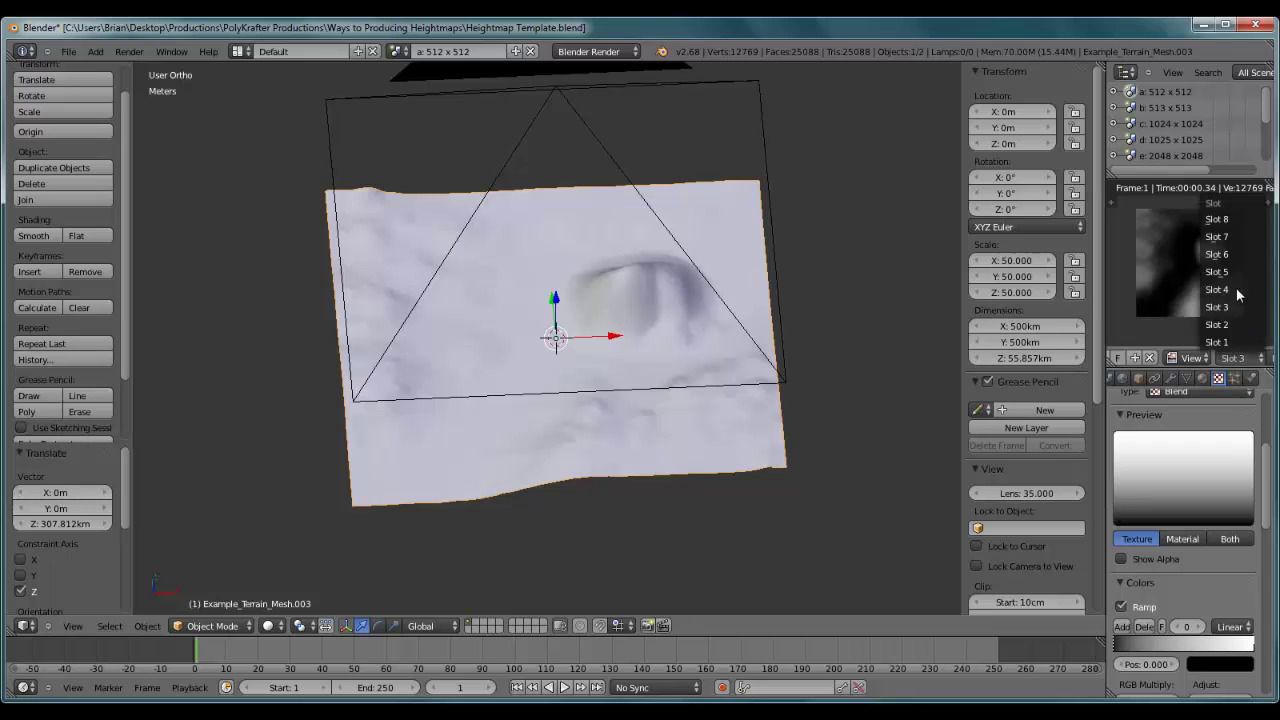
pyautogui.click(1237, 288)
pyautogui.click(129, 51)
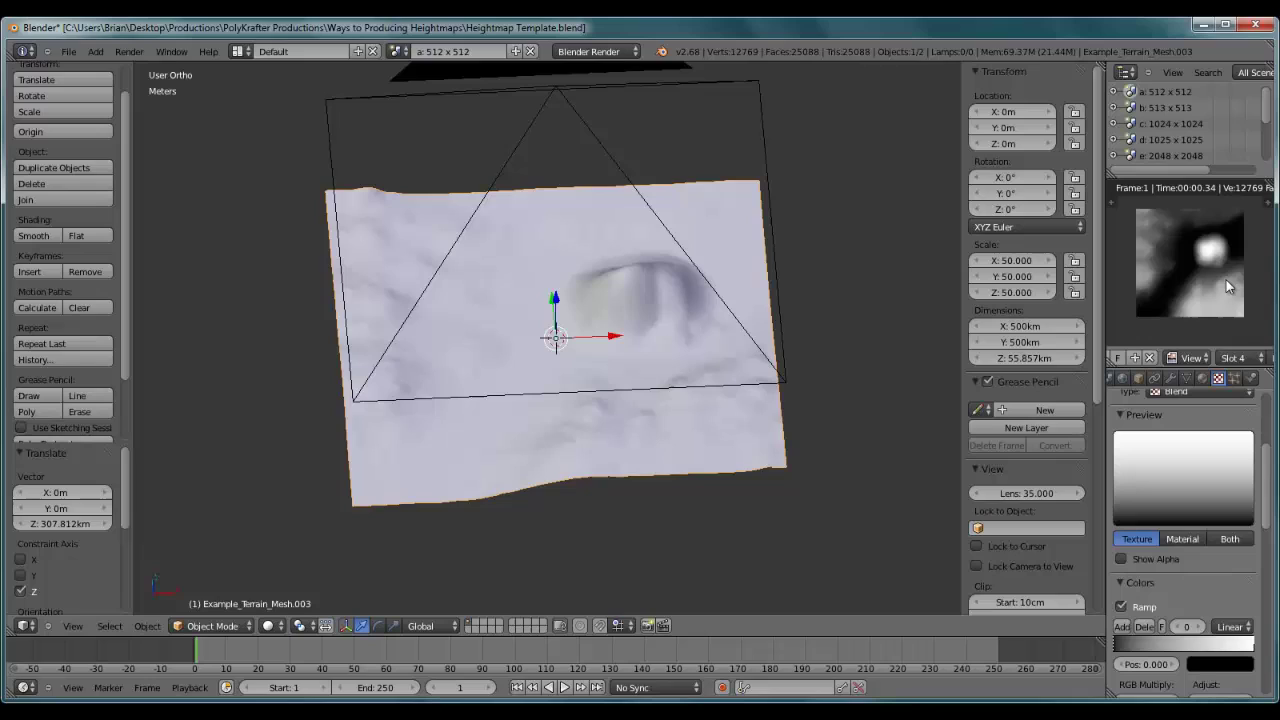
pyautogui.press('j')
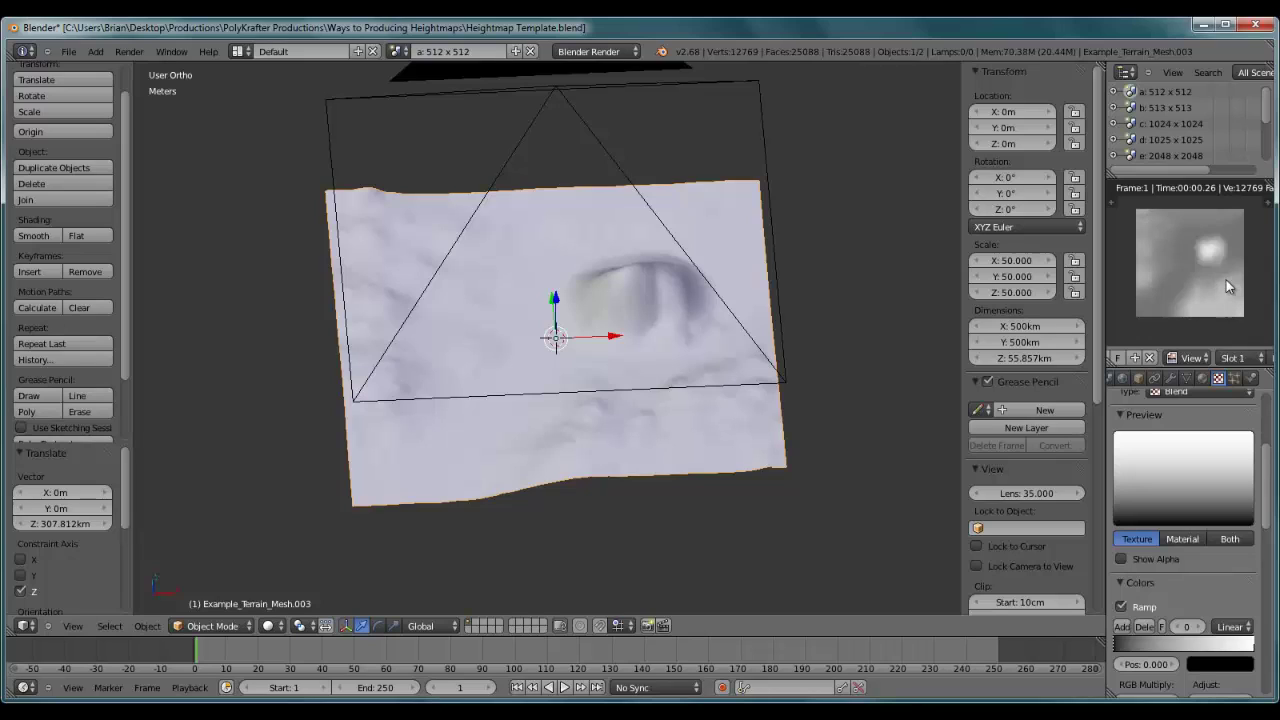
pyautogui.press('j')
pyautogui.press('j')
pyautogui.press('j')
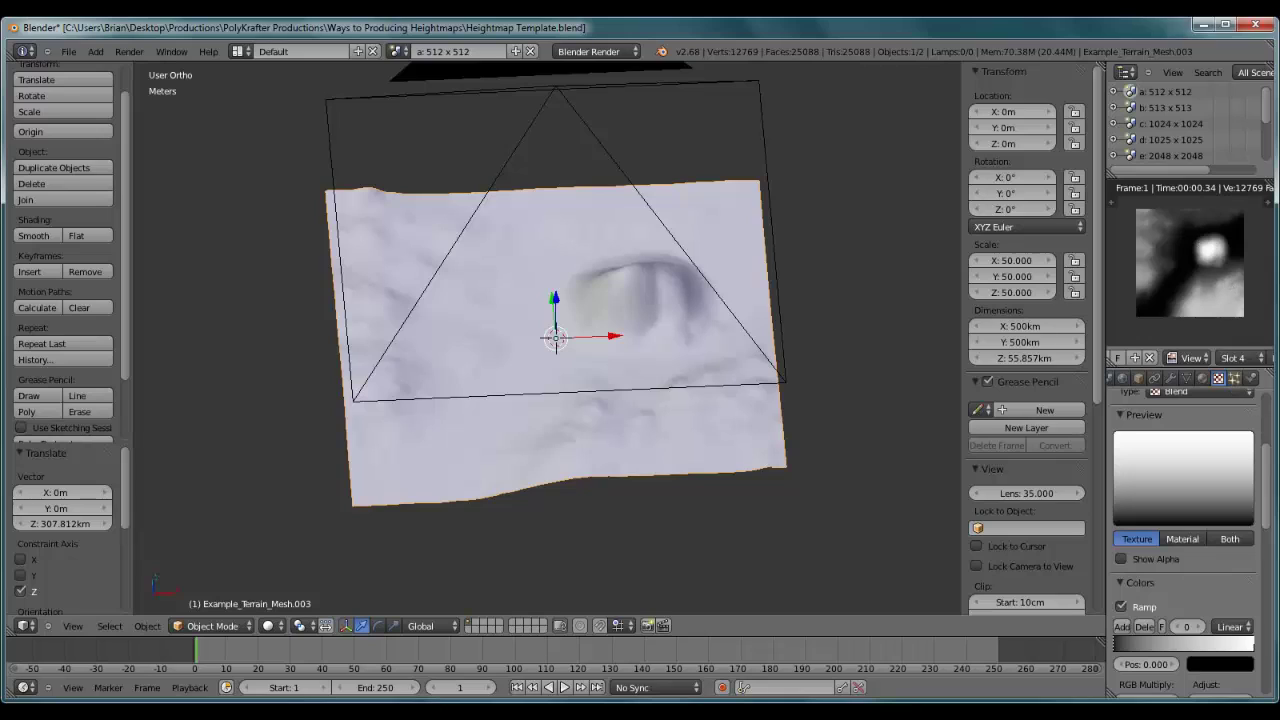
# Set the colour ramp interpolation to B-Spline.
pyautogui.click(1236, 628)
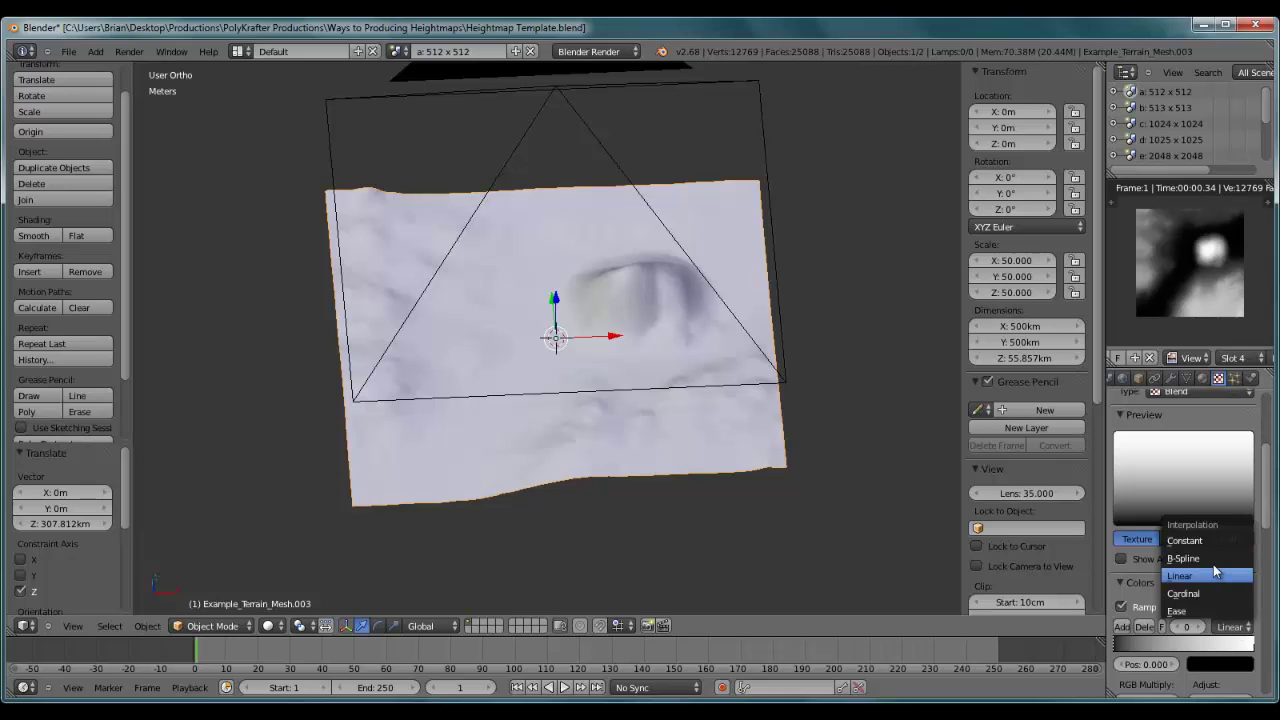
pyautogui.click(1217, 568)
pyautogui.scroll(-2, 1266, 366)
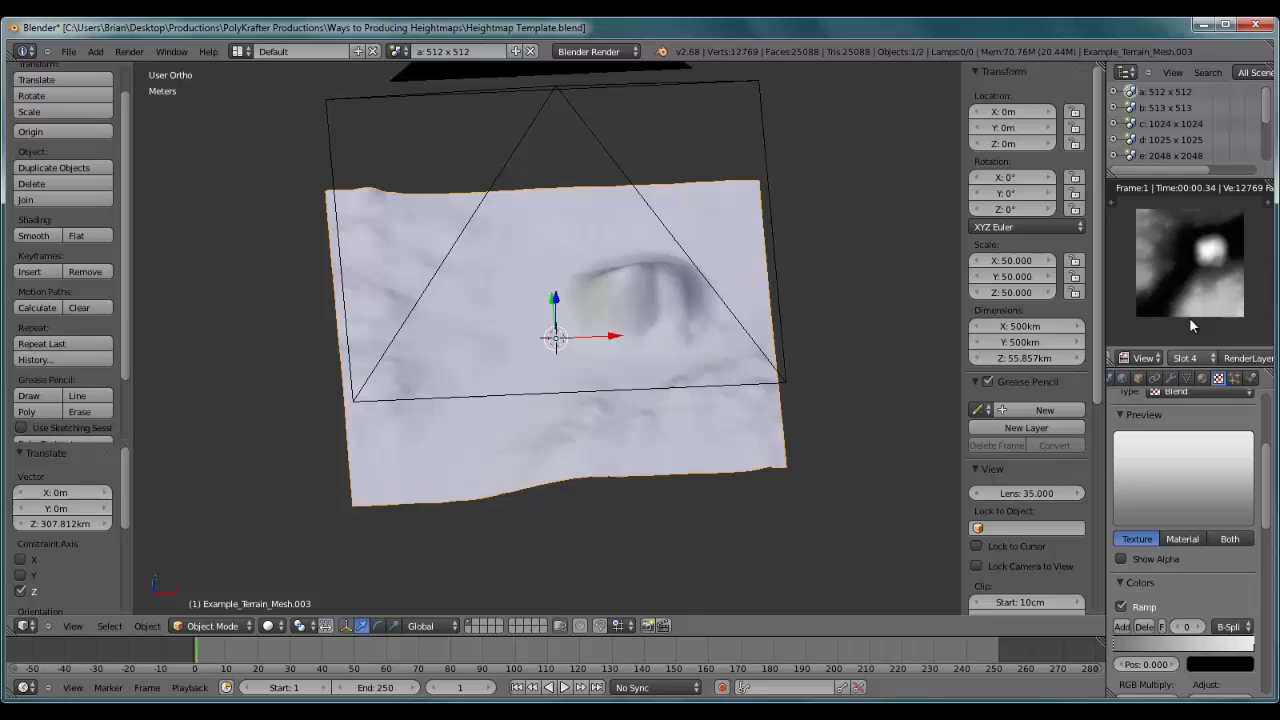
# Render the heightmap into slot 5 and compare it with the slot 4 render.
pyautogui.click(1188, 358)
pyautogui.click(1185, 271)
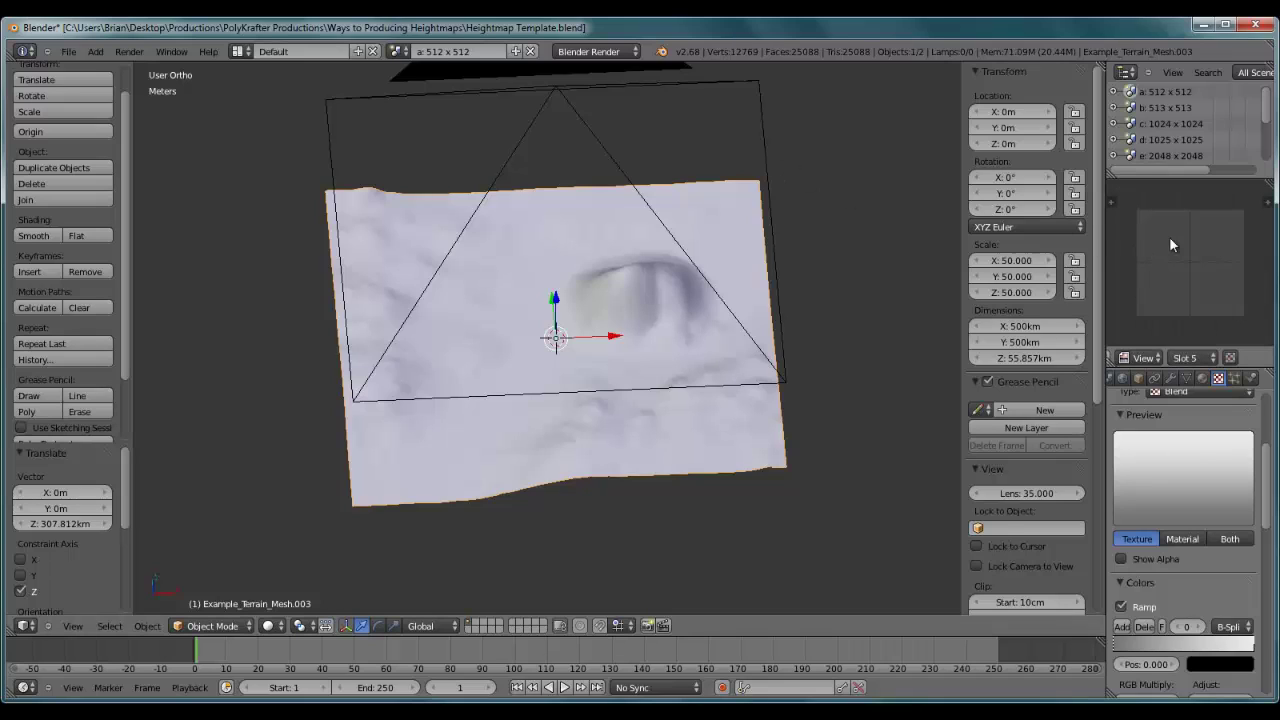
pyautogui.press('F12')
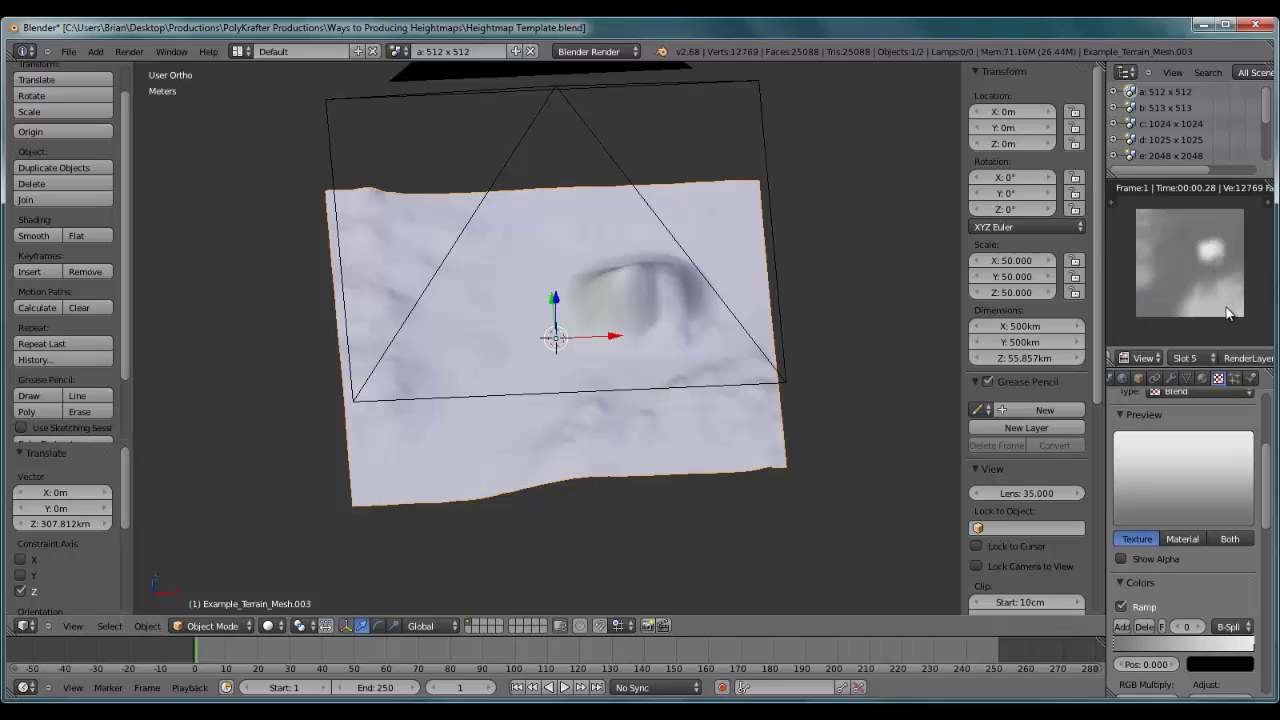
pyautogui.press('j')
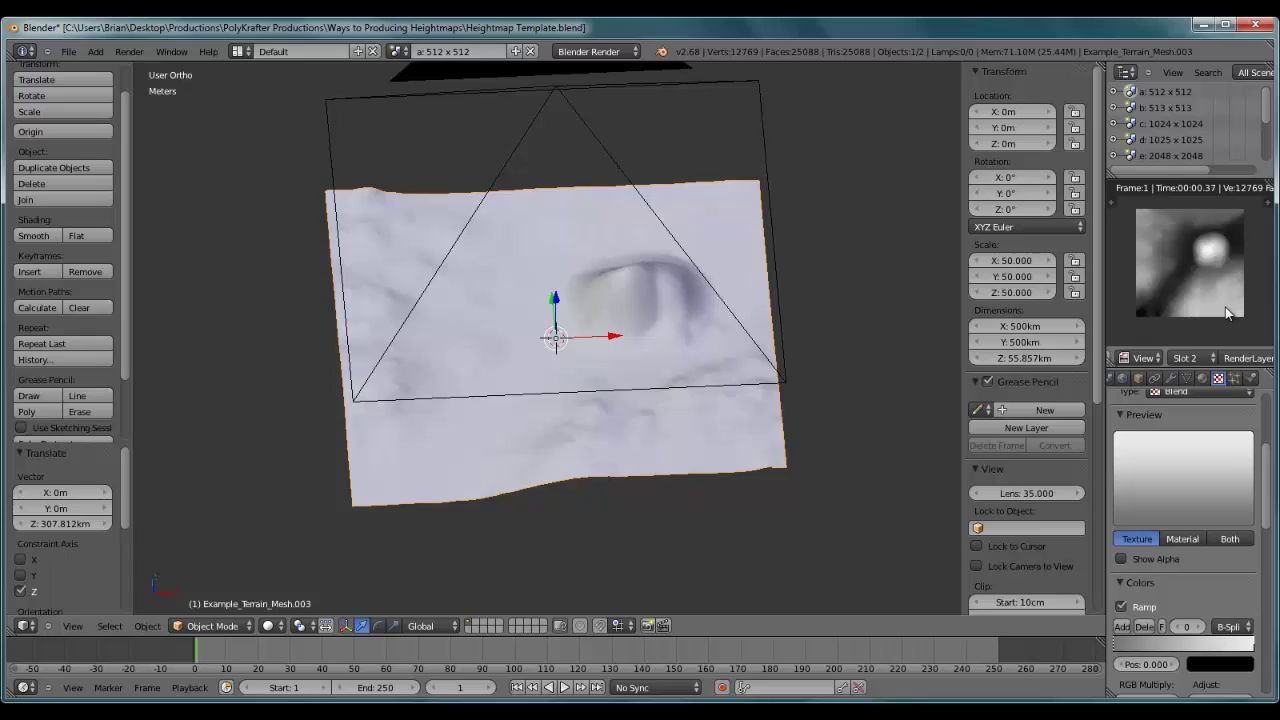
pyautogui.press('j')
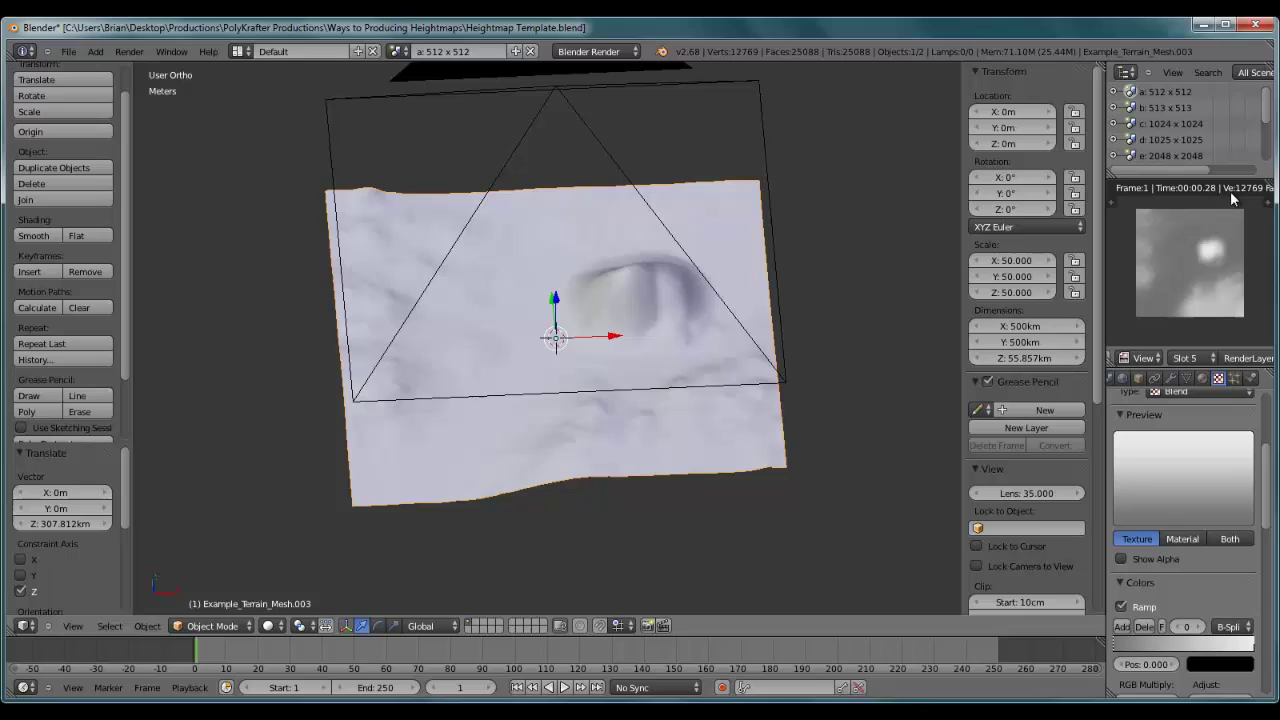
pyautogui.moveTo(1265, 485)
pyautogui.moveTo(1263, 486); pyautogui.dragTo(1275, 560)
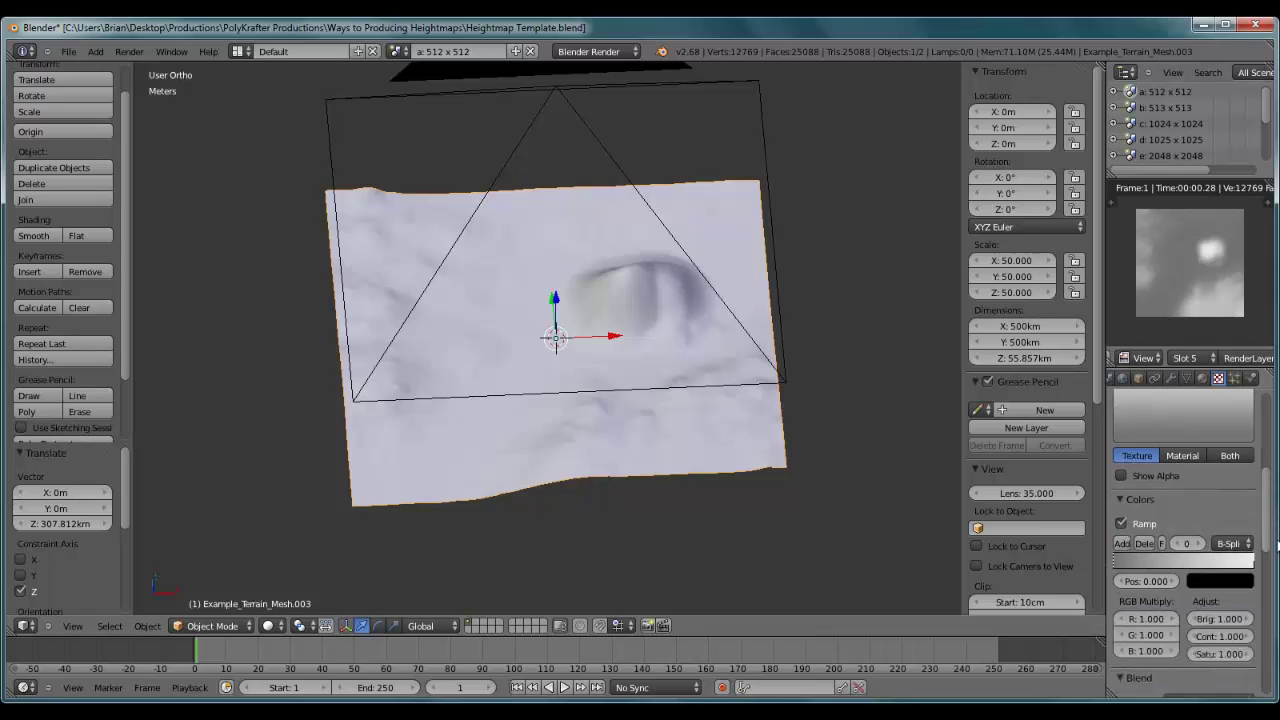
# Set the blend progression back to Linear.
pyautogui.scroll(1, 1275, 551)
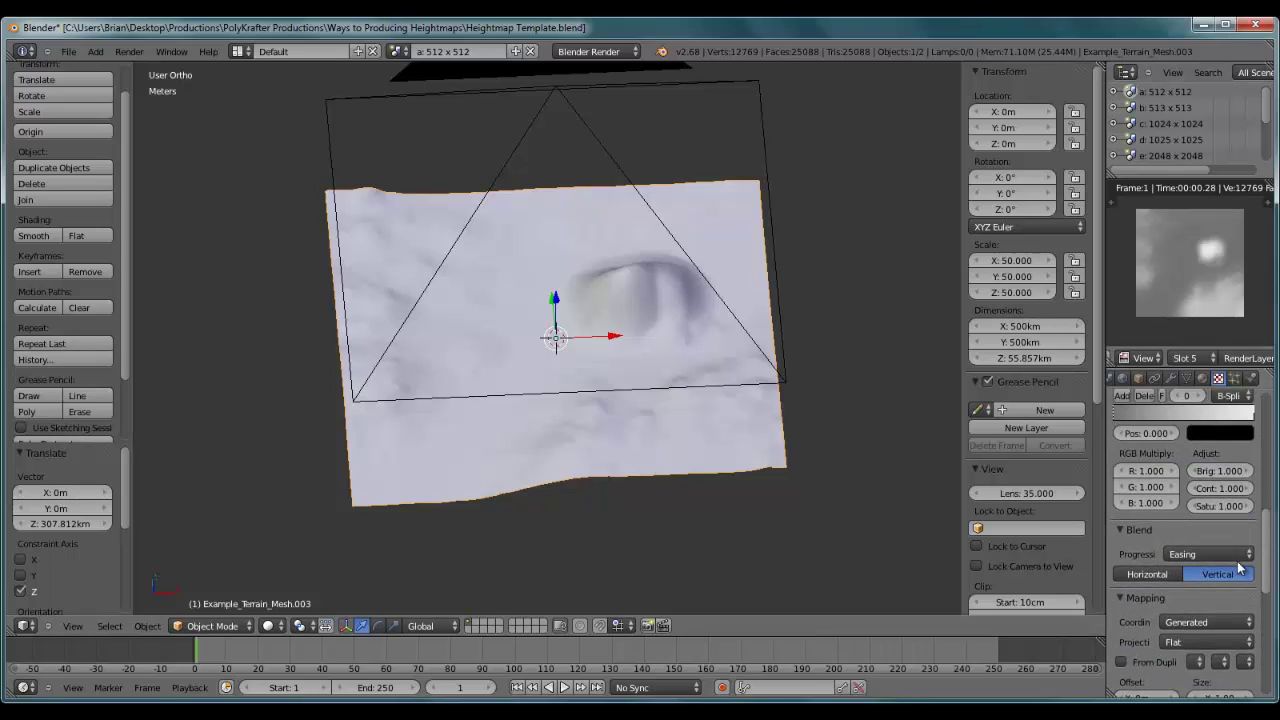
pyautogui.click(1230, 555)
pyautogui.click(1200, 537)
# Render the heightmap with F12 into empty render slot 6.
pyautogui.scroll(2, 1244, 582)
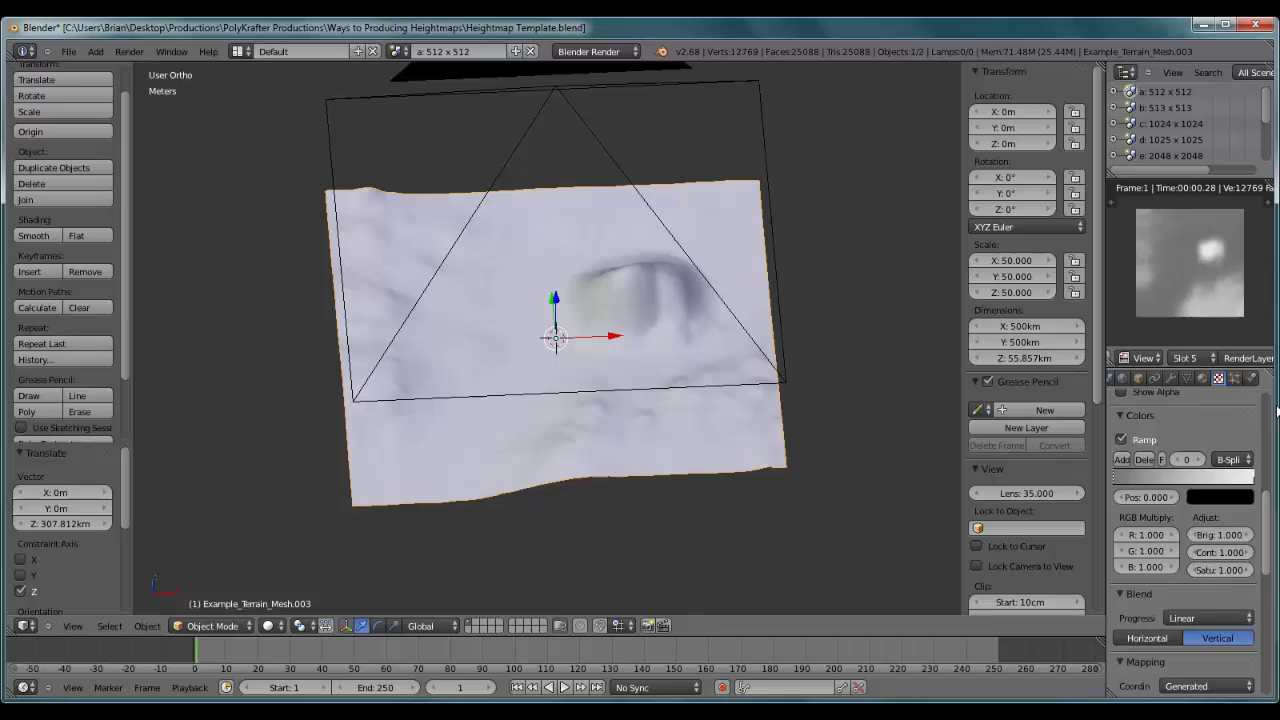
pyautogui.scroll(10, 1260, 500)
pyautogui.click(1185, 357)
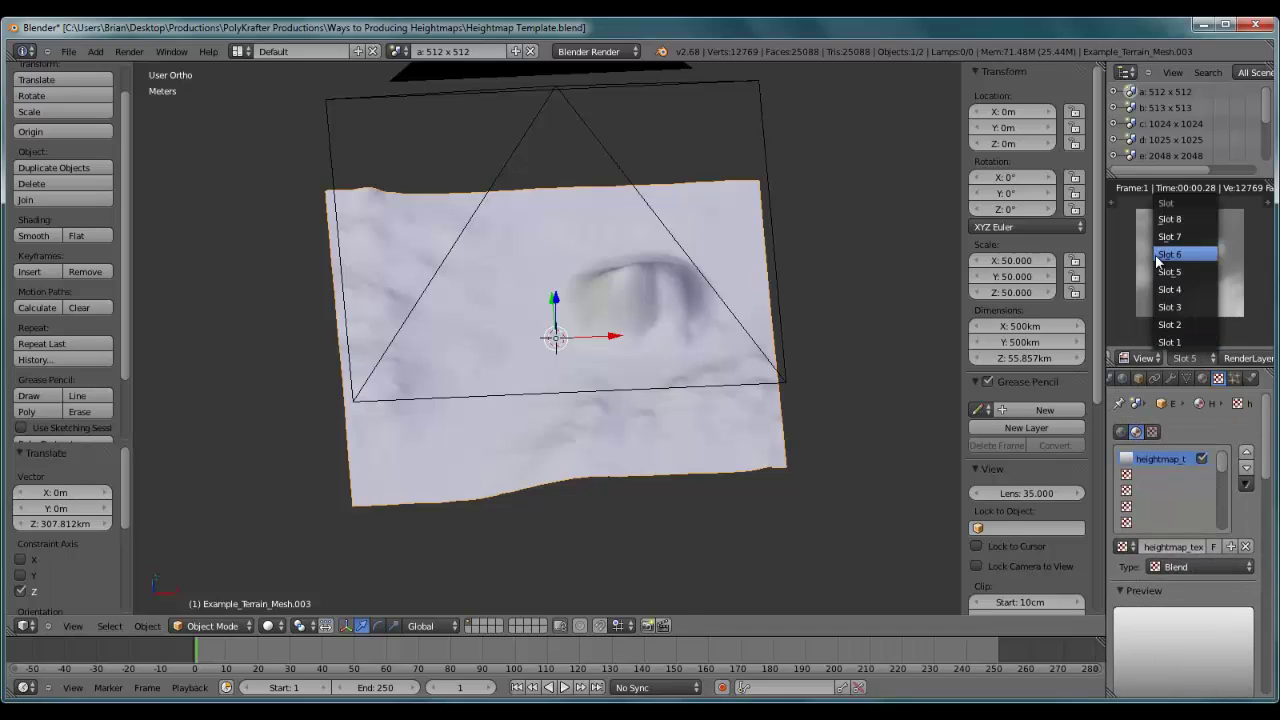
pyautogui.click(1160, 255)
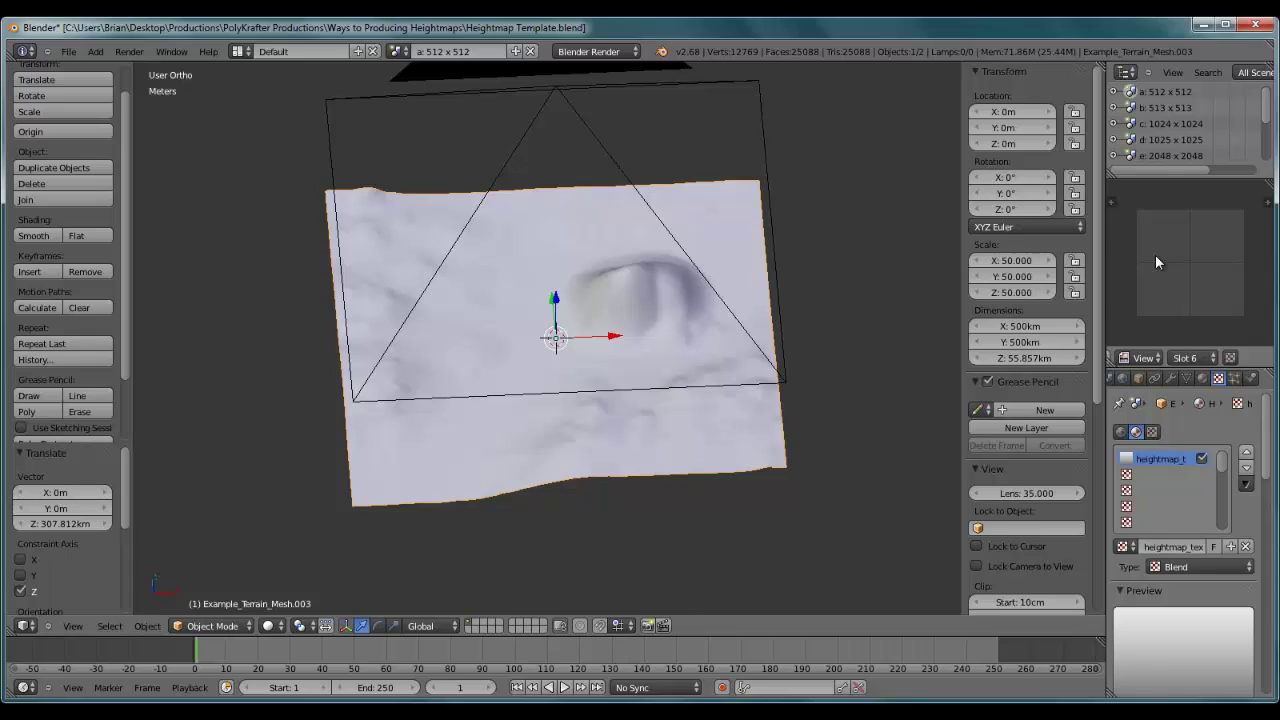
pyautogui.press('F12')
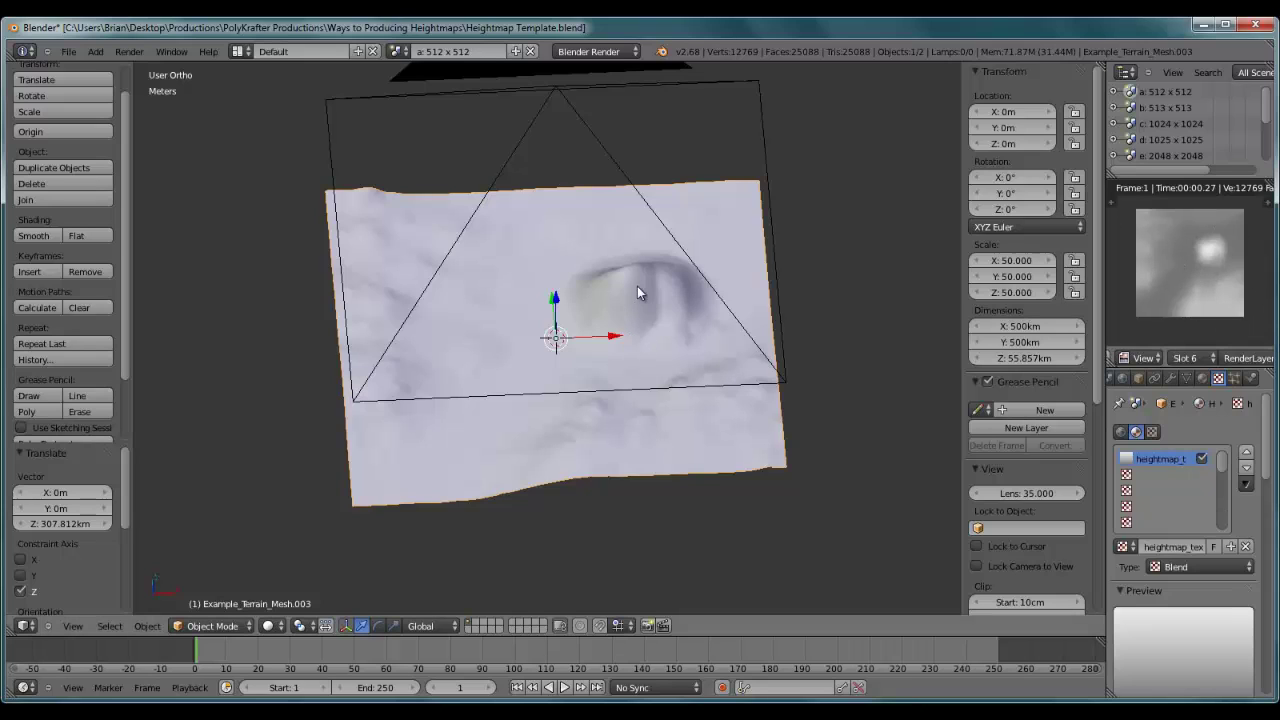
pyautogui.press('KP_2')
pyautogui.press('KP_2')
pyautogui.press('KP_2')
pyautogui.press('KP_2')
pyautogui.press('KP_2')
pyautogui.press('KP_4')
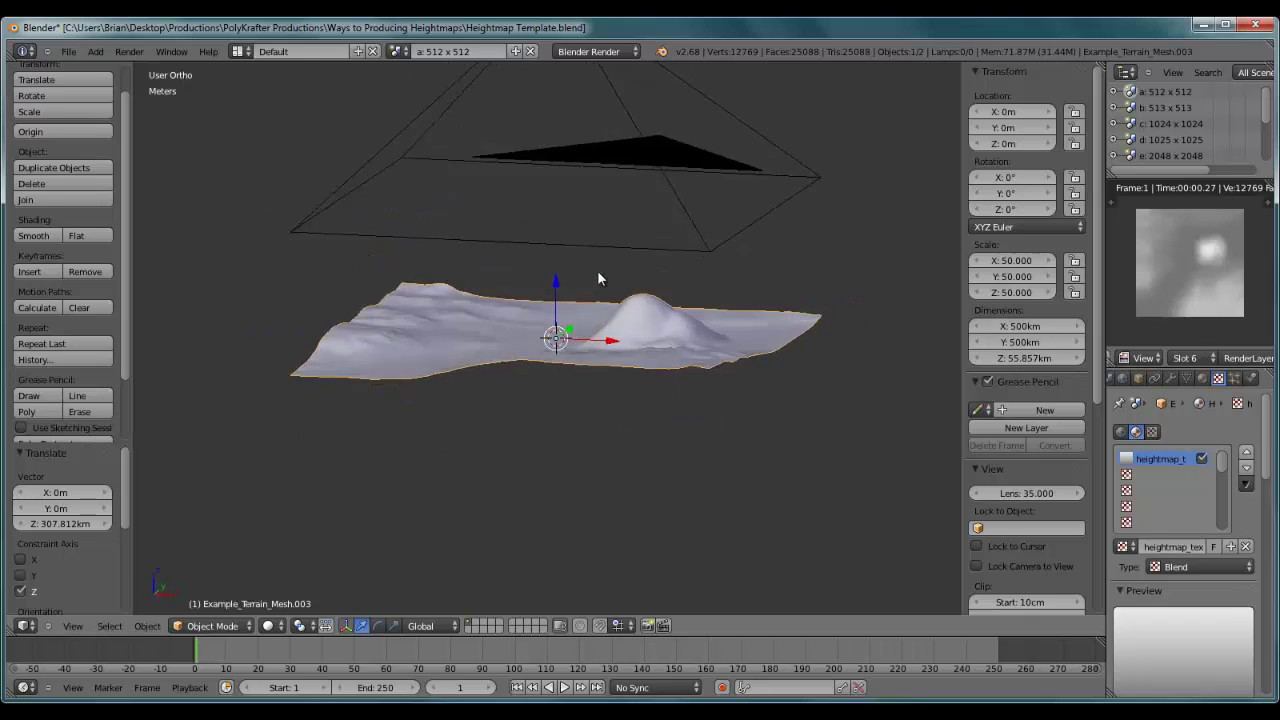
pyautogui.press('KP_6')
pyautogui.press('KP_8')
pyautogui.press('KP_8')
pyautogui.press('KP_8')
pyautogui.press('KP_8')
pyautogui.press('KP_4')
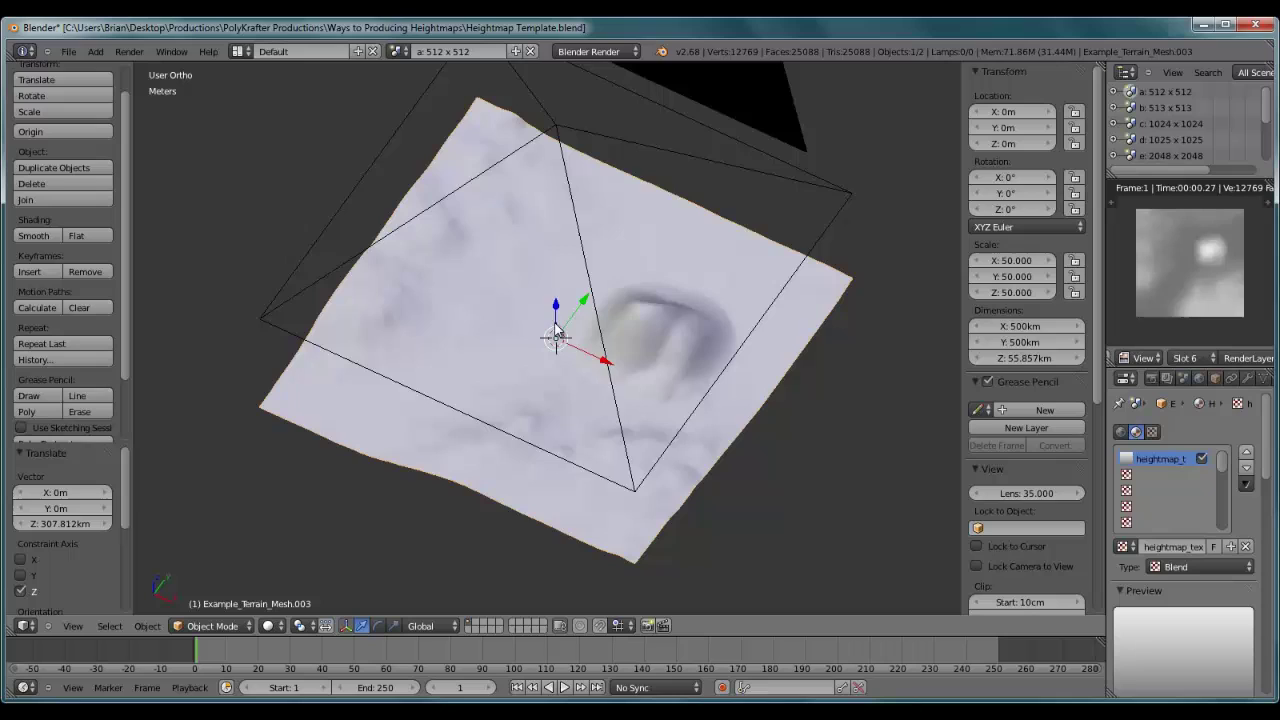
pyautogui.moveTo(643, 249)
pyautogui.mouseDown(button='middle')
pyautogui.moveTo(733, 240)
pyautogui.moveTo(720, 250)
pyautogui.mouseUp(button='middle')
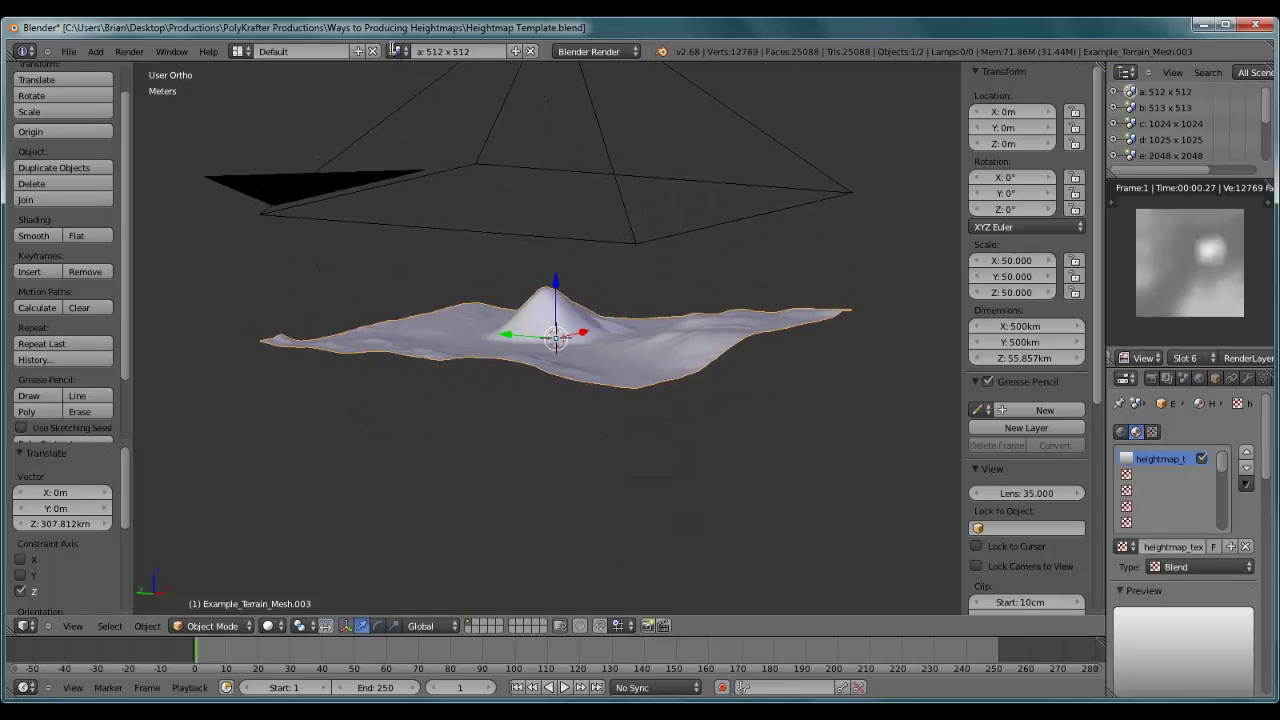
# Switch to the b: 513 x 513 scene, select its terrain and orbit to look down on it.
pyautogui.click(398, 51)
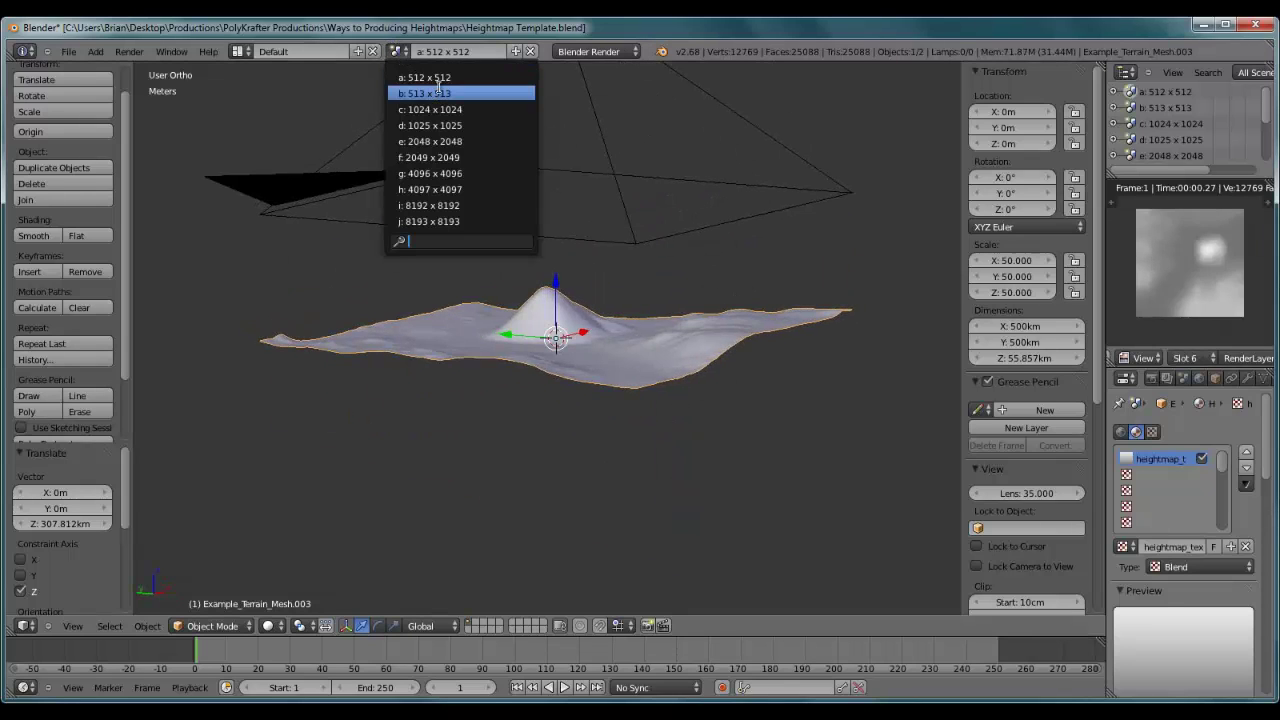
pyautogui.click(440, 93)
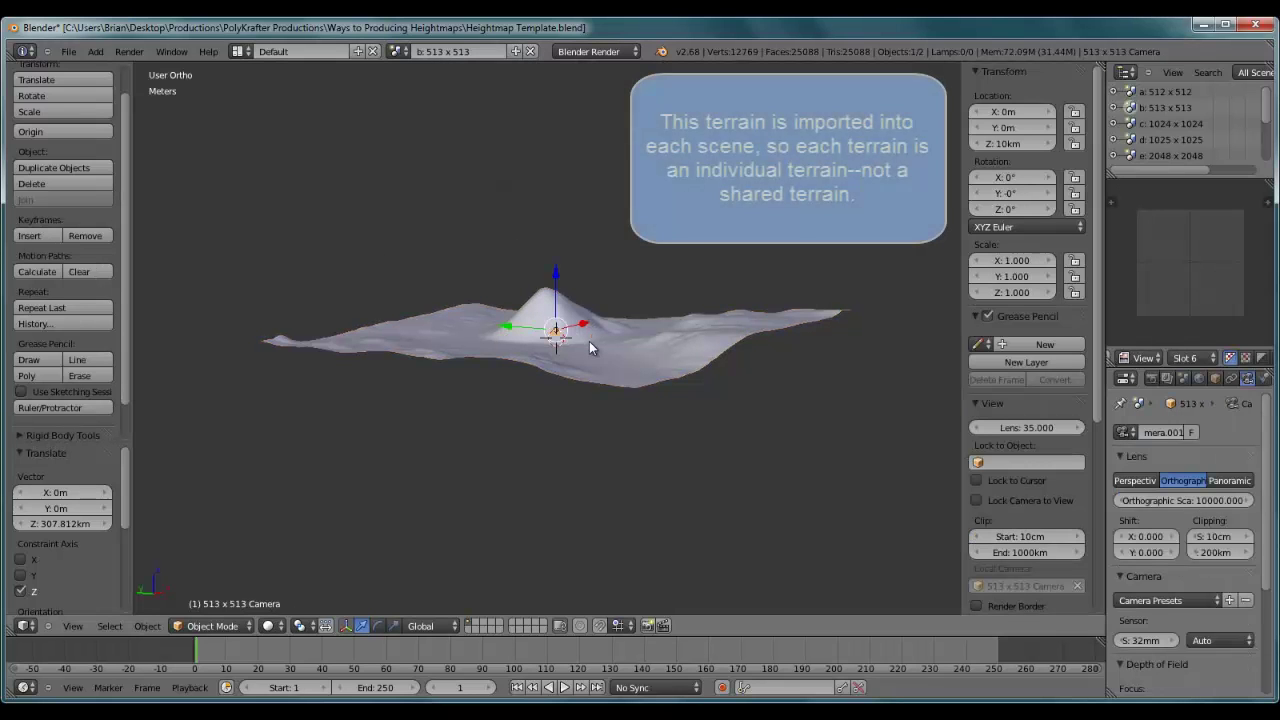
pyautogui.rightClick(584, 357)
pyautogui.moveTo(573, 382); pyautogui.dragTo(590, 310, button='middle')
pyautogui.moveTo(563, 366); pyautogui.dragTo(486, 257, button='middle')
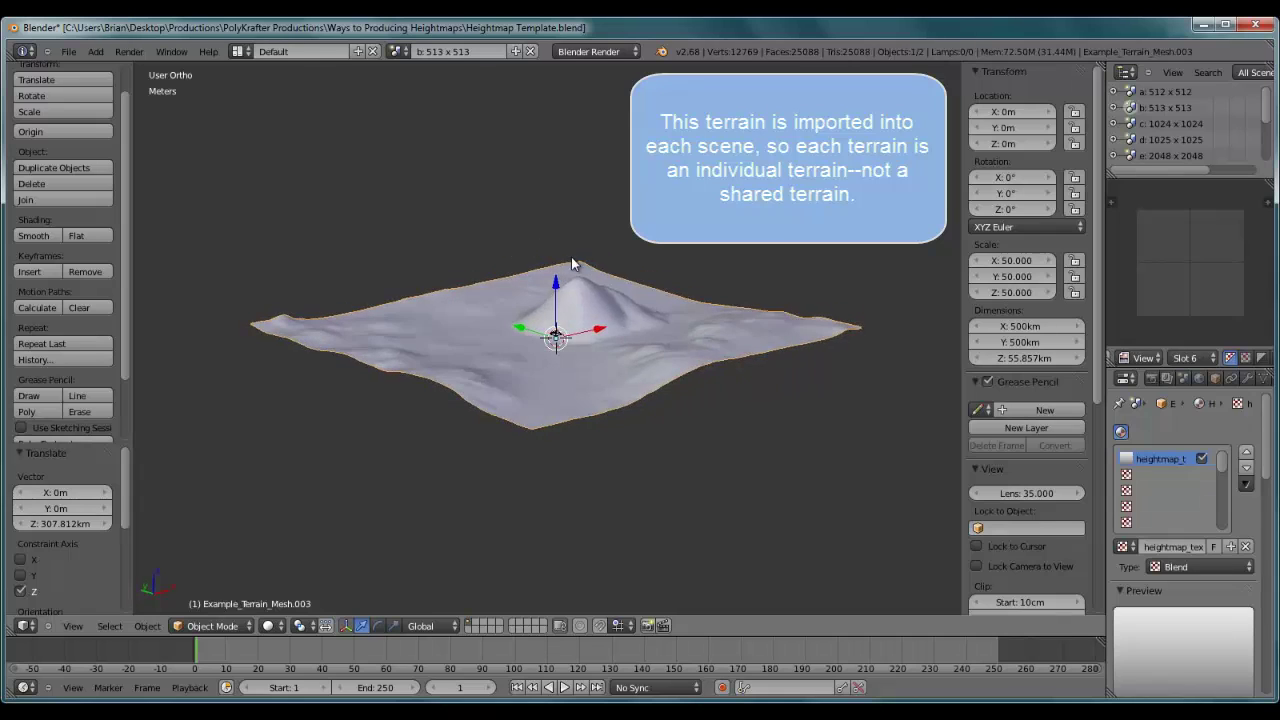
pyautogui.scroll(3, 577, 260)
pyautogui.scroll(2, 577, 257)
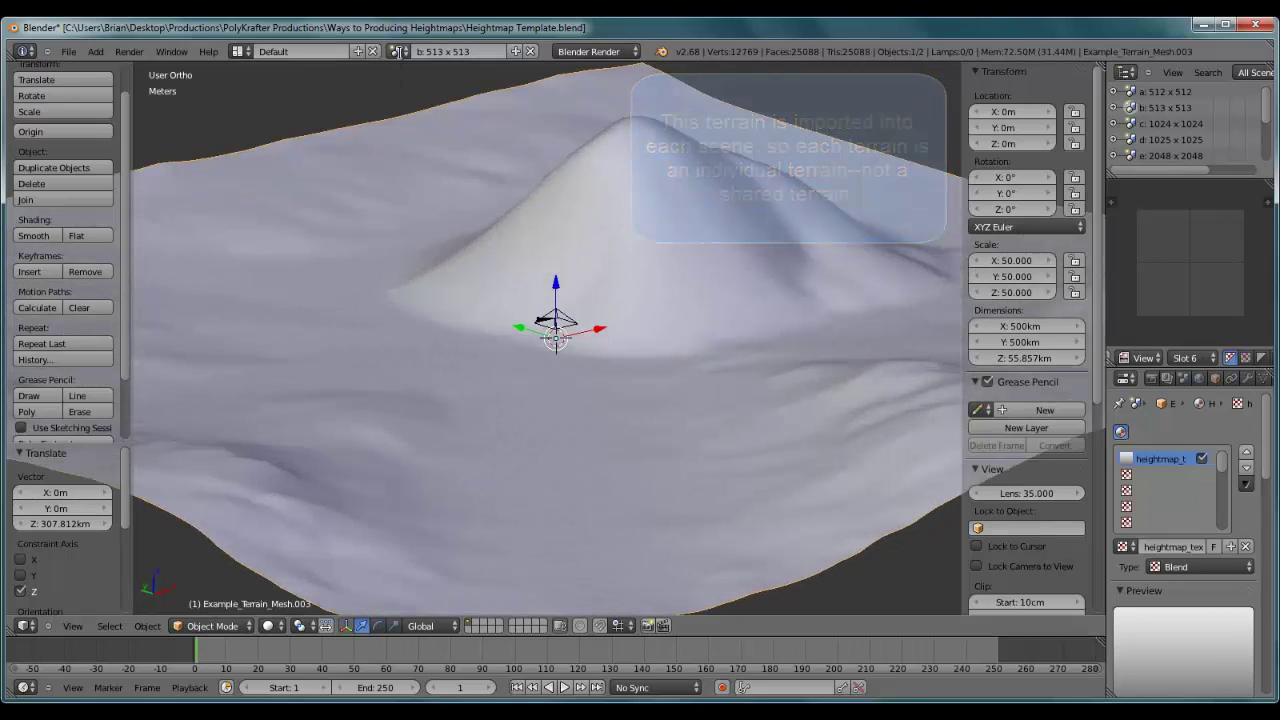
# Reopen Heightmap Template.blend from recent files, discarding unsaved changes.
pyautogui.click(398, 51)
pyautogui.click(69, 51)
pyautogui.moveTo(103, 100)
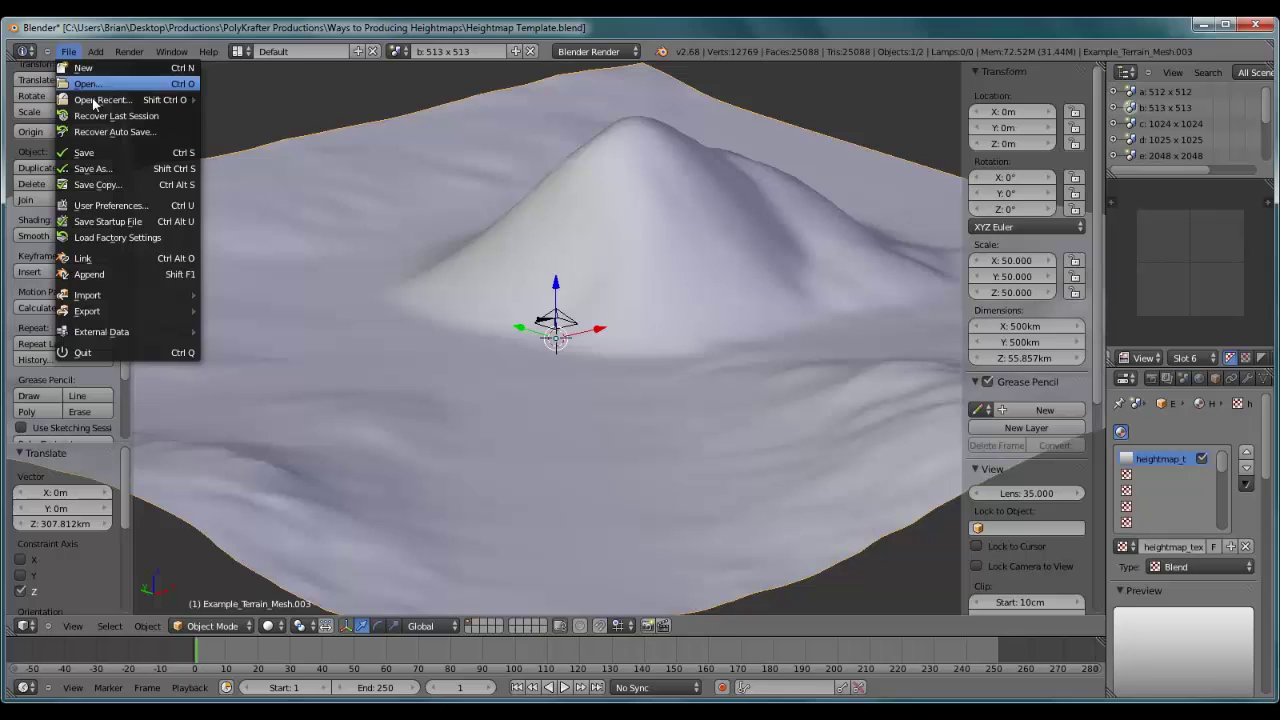
pyautogui.click(245, 101)
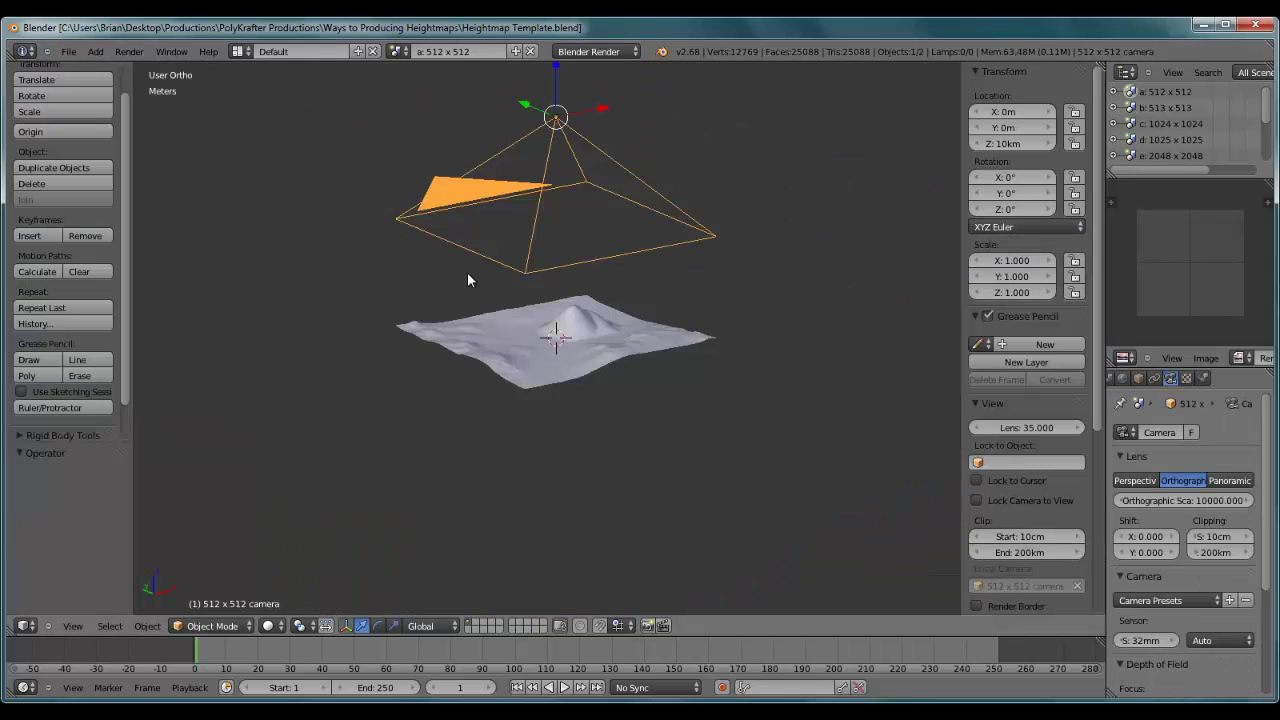
pyautogui.moveTo(530, 330); pyautogui.dragTo(495, 295, button='middle')
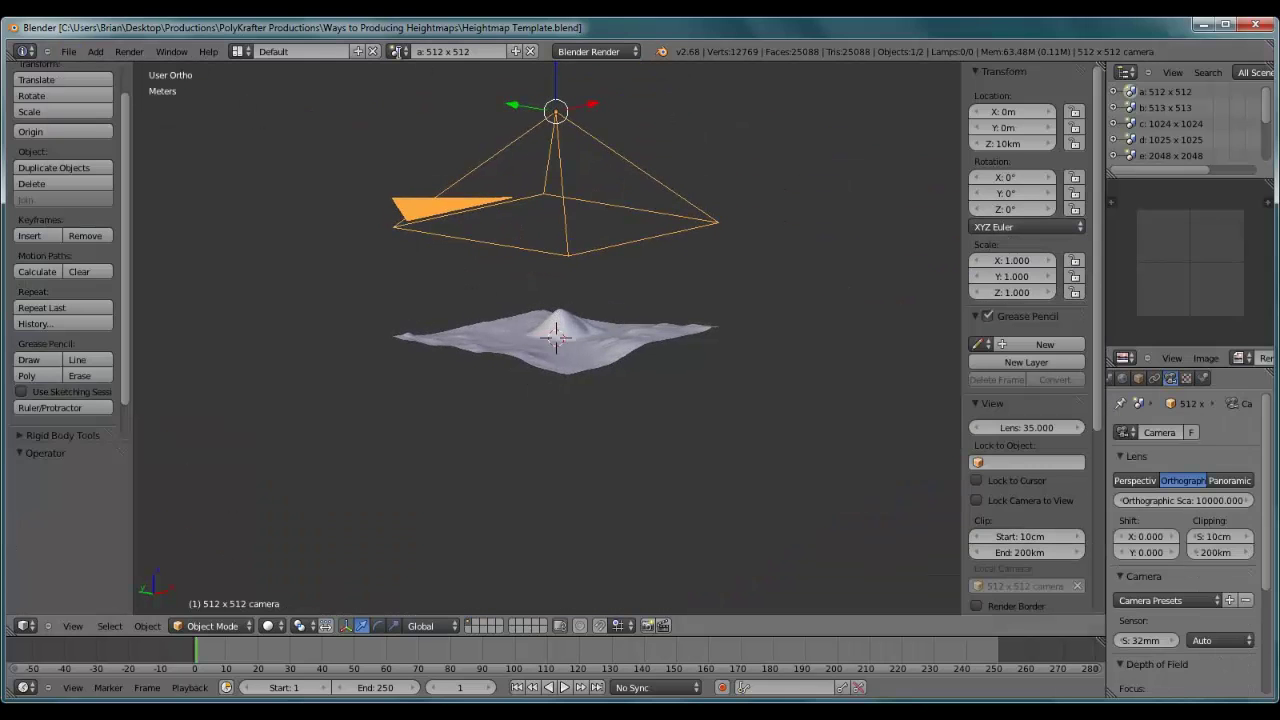
# Flip through scenes c: 1024 x 1024 and b: 513 x 513, ending on a: 512 x 512.
pyautogui.click(398, 51)
pyautogui.click(424, 112)
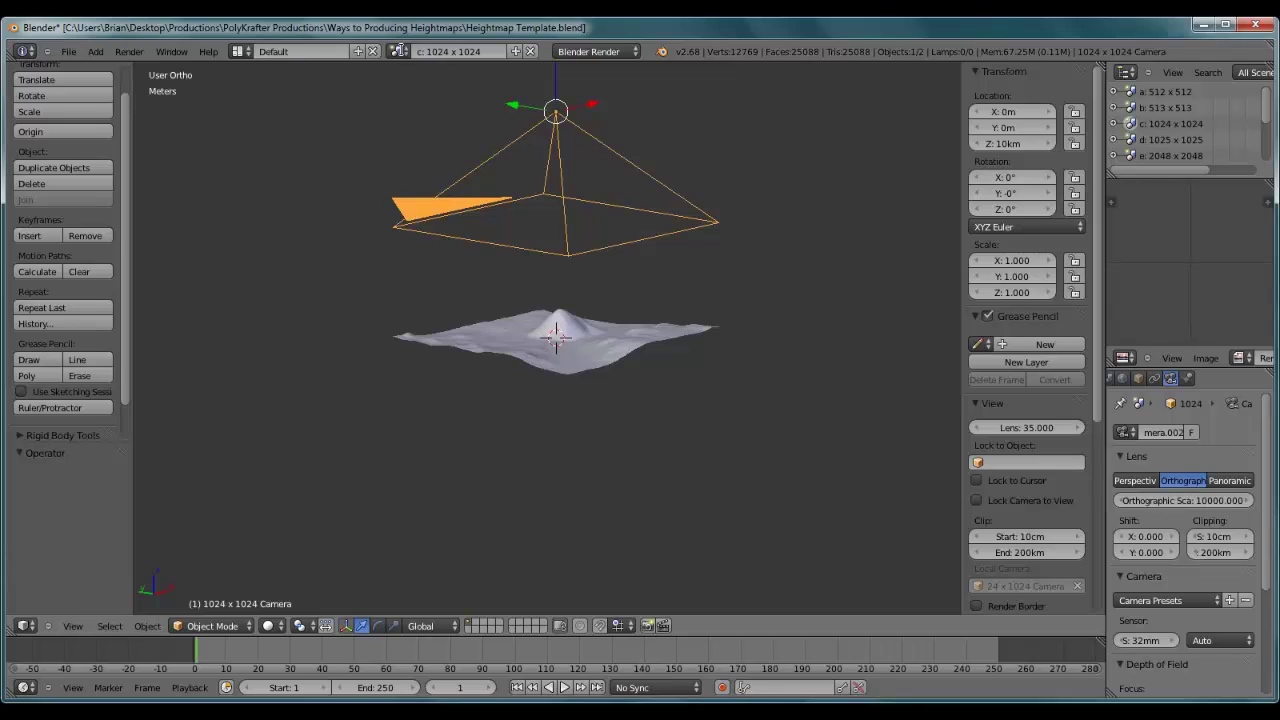
pyautogui.click(397, 51)
pyautogui.click(412, 92)
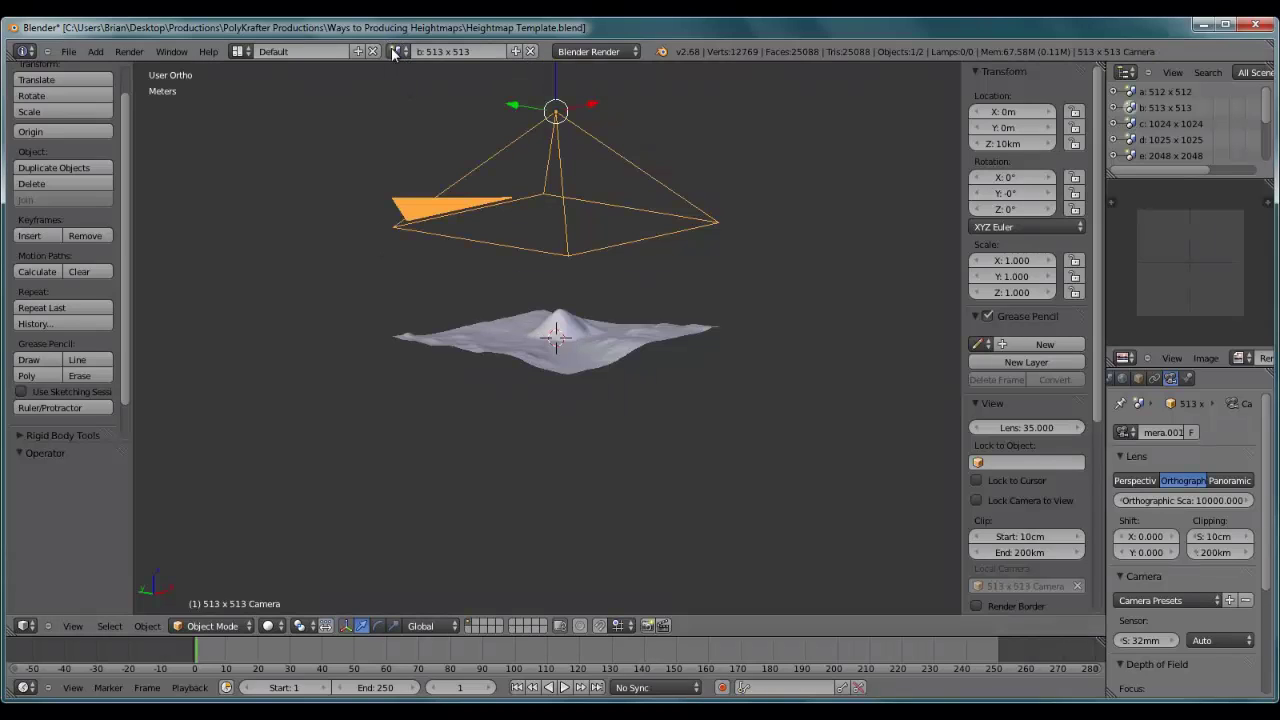
pyautogui.click(397, 51)
pyautogui.click(412, 82)
# Delete the example terrain mesh from the 512 x 512 scene.
pyautogui.rightClick(553, 349)
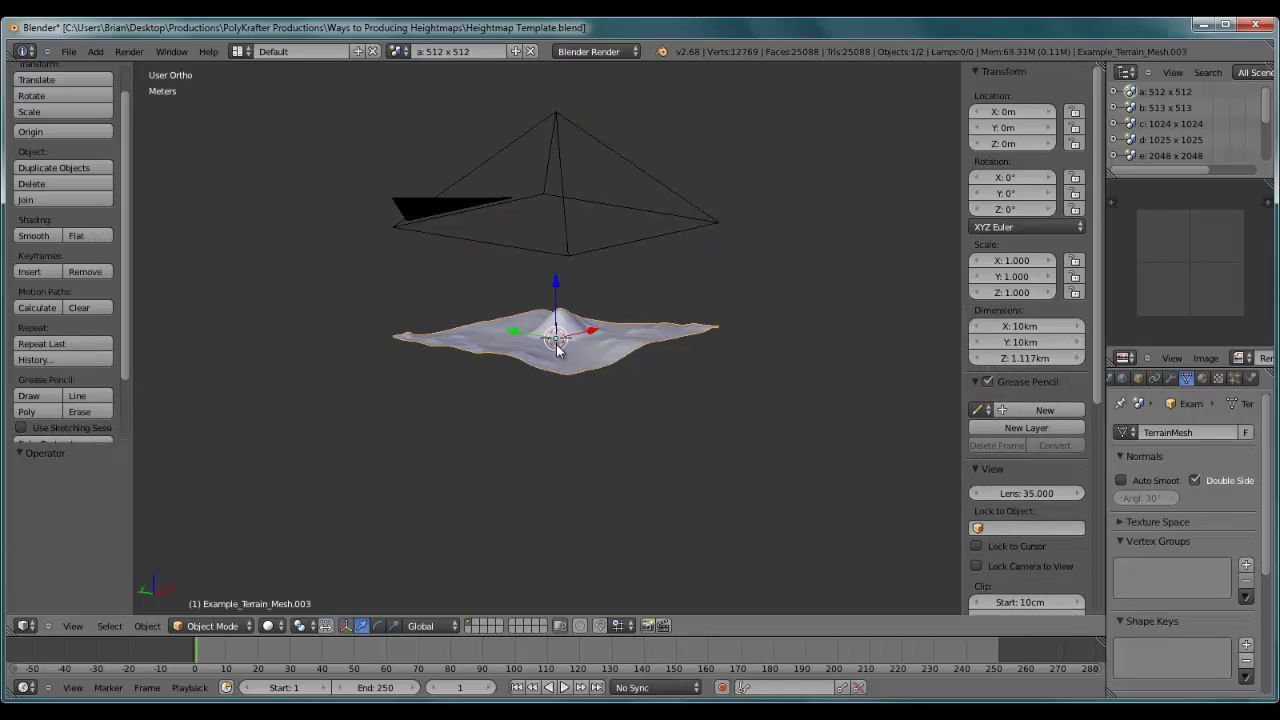
pyautogui.press('x')
pyautogui.click(557, 349)
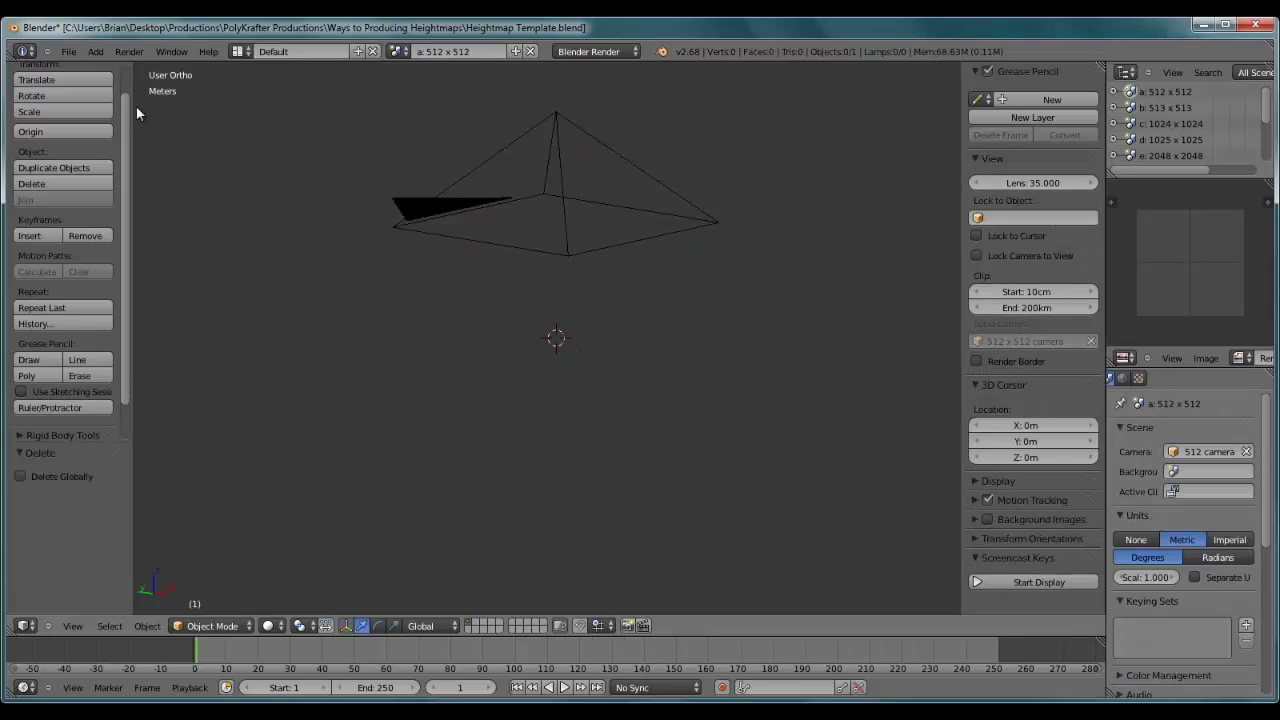
# Import Mountain Insert_mesh.obj as a Wavefront OBJ file.
pyautogui.click(66, 51)
pyautogui.moveTo(88, 295)
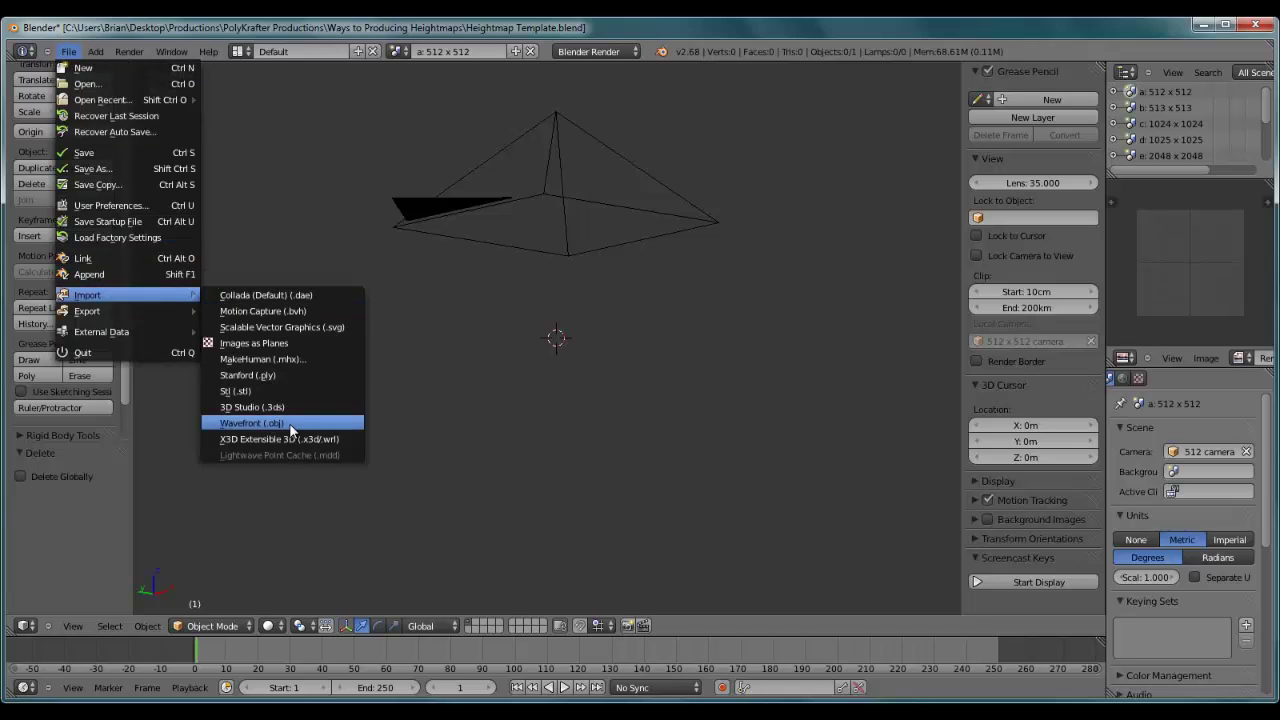
pyautogui.click(252, 423)
pyautogui.click(283, 200)
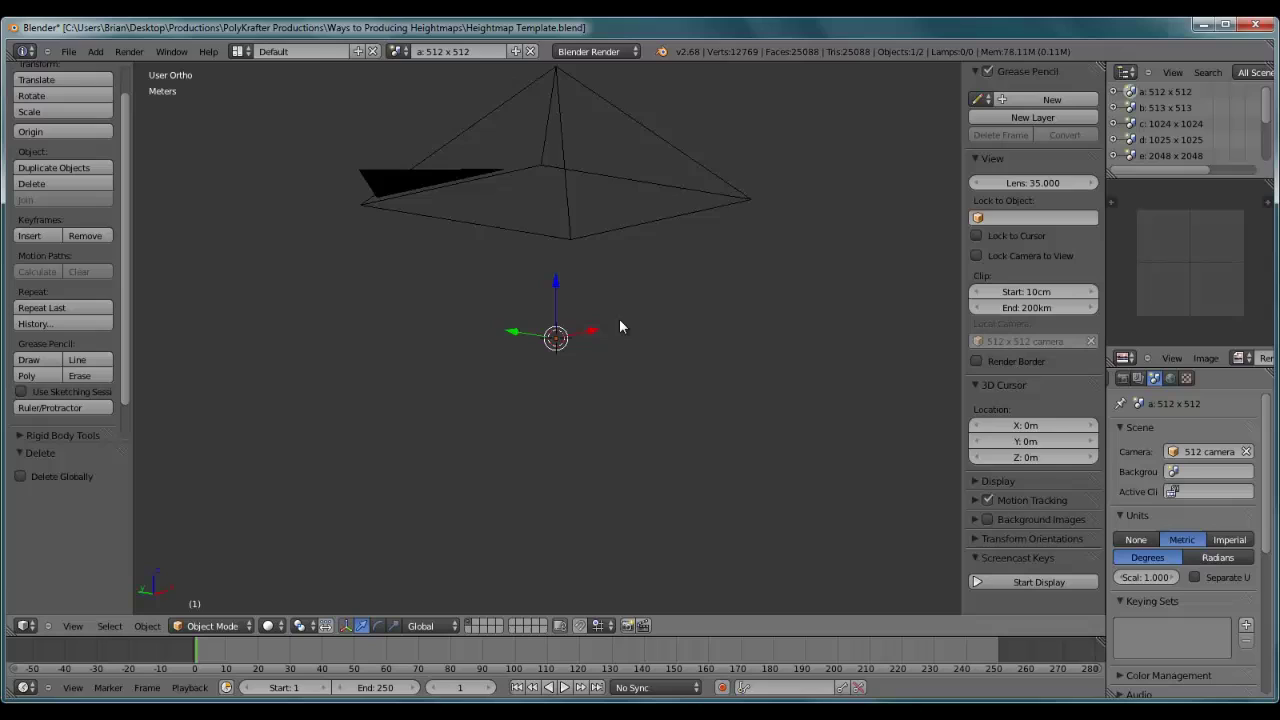
# Scale the imported terrain up by a factor of 20.
pyautogui.write('s')
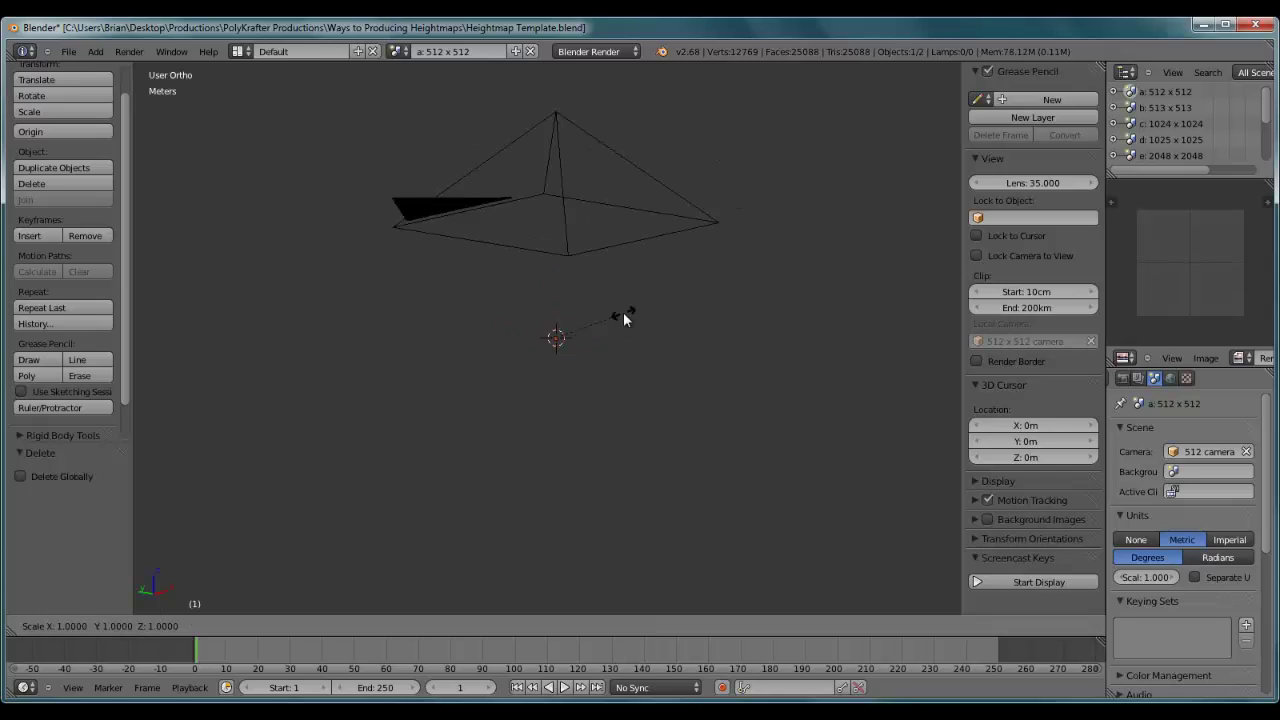
pyautogui.write('20')
pyautogui.press('Return')
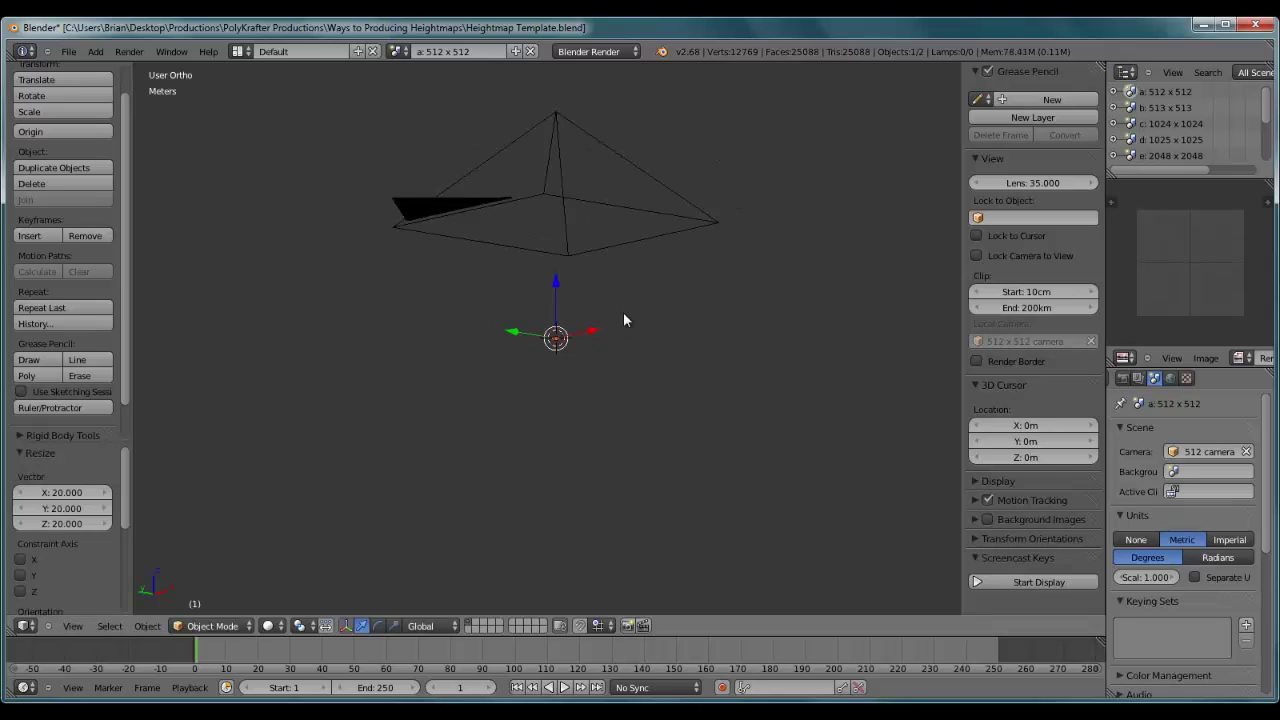
pyautogui.write('s20')
pyautogui.press('Return')
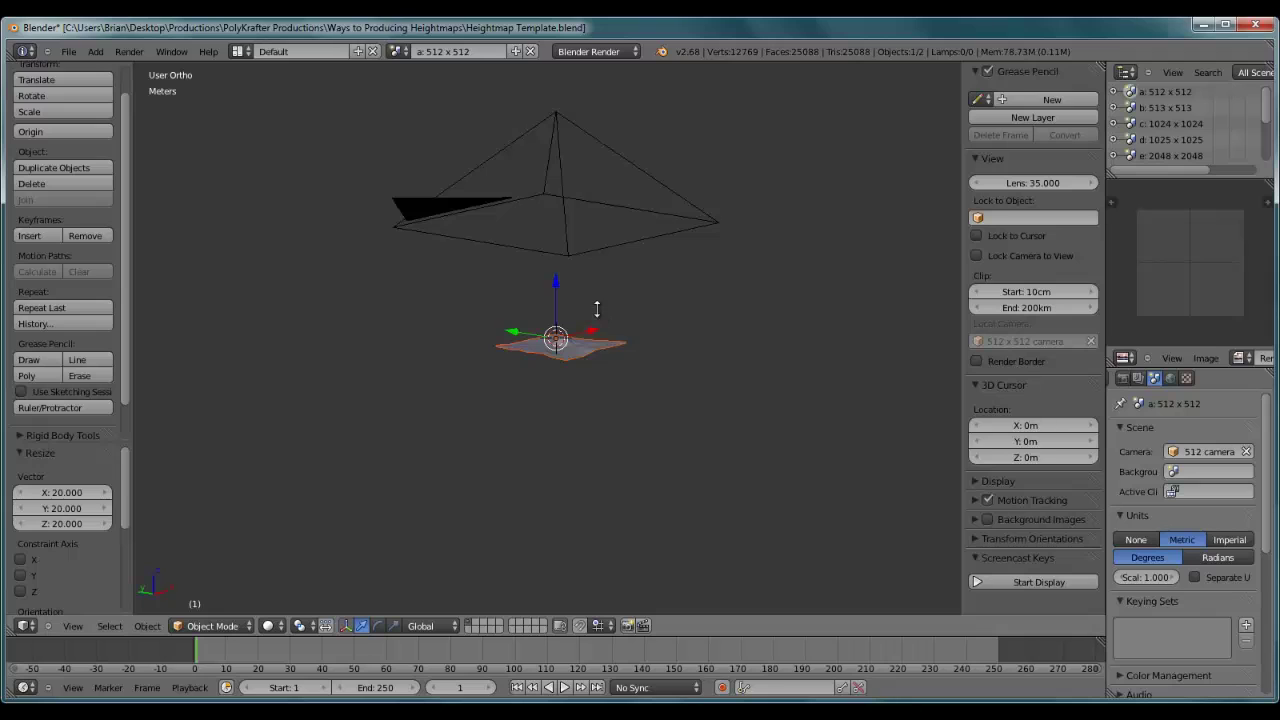
pyautogui.scroll(3, 597, 309)
# Switch between the 512 x 512 and 513 x 513 scenes, ending on 513 x 513.
pyautogui.click(398, 52)
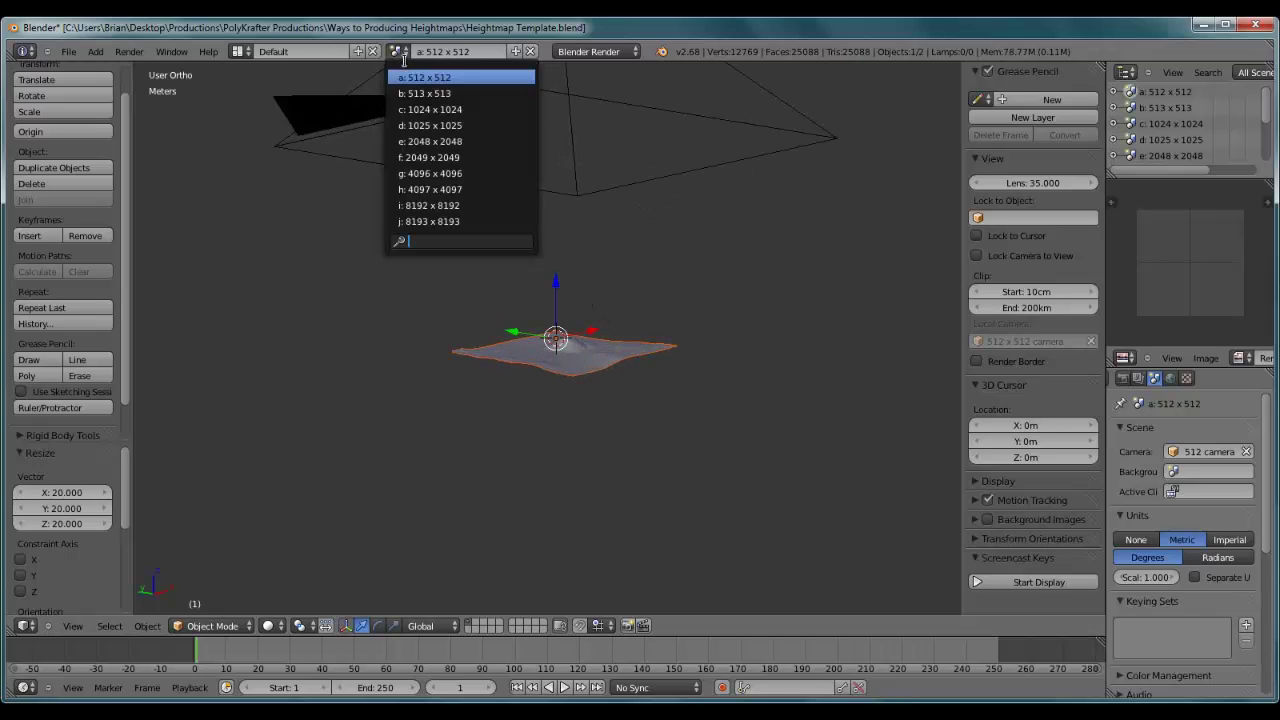
pyautogui.click(420, 97)
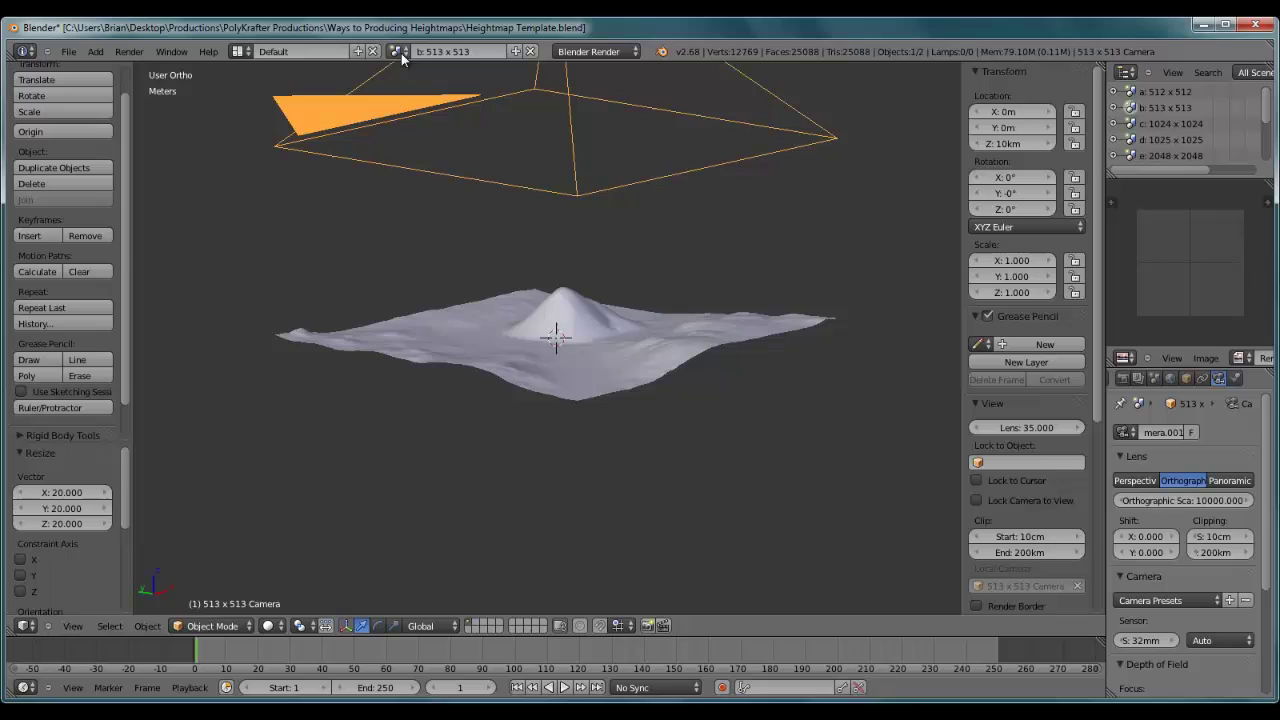
pyautogui.click(398, 52)
pyautogui.click(439, 82)
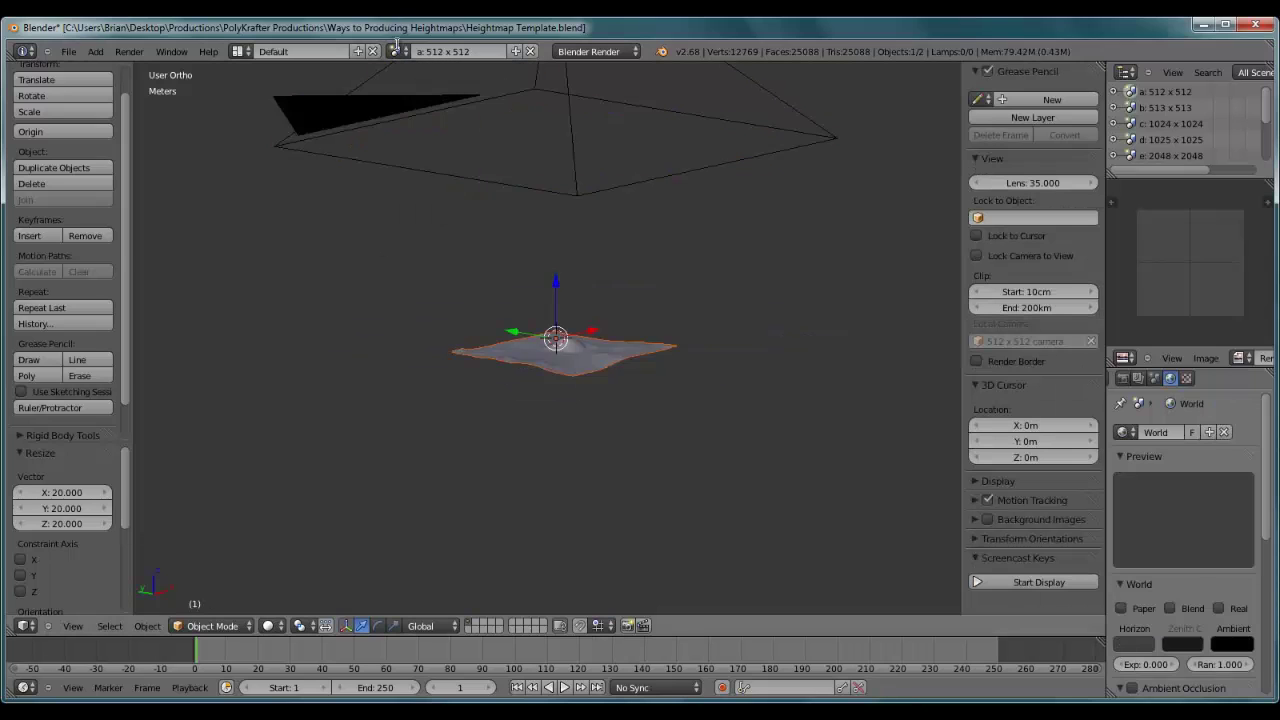
pyautogui.click(398, 52)
pyautogui.click(437, 94)
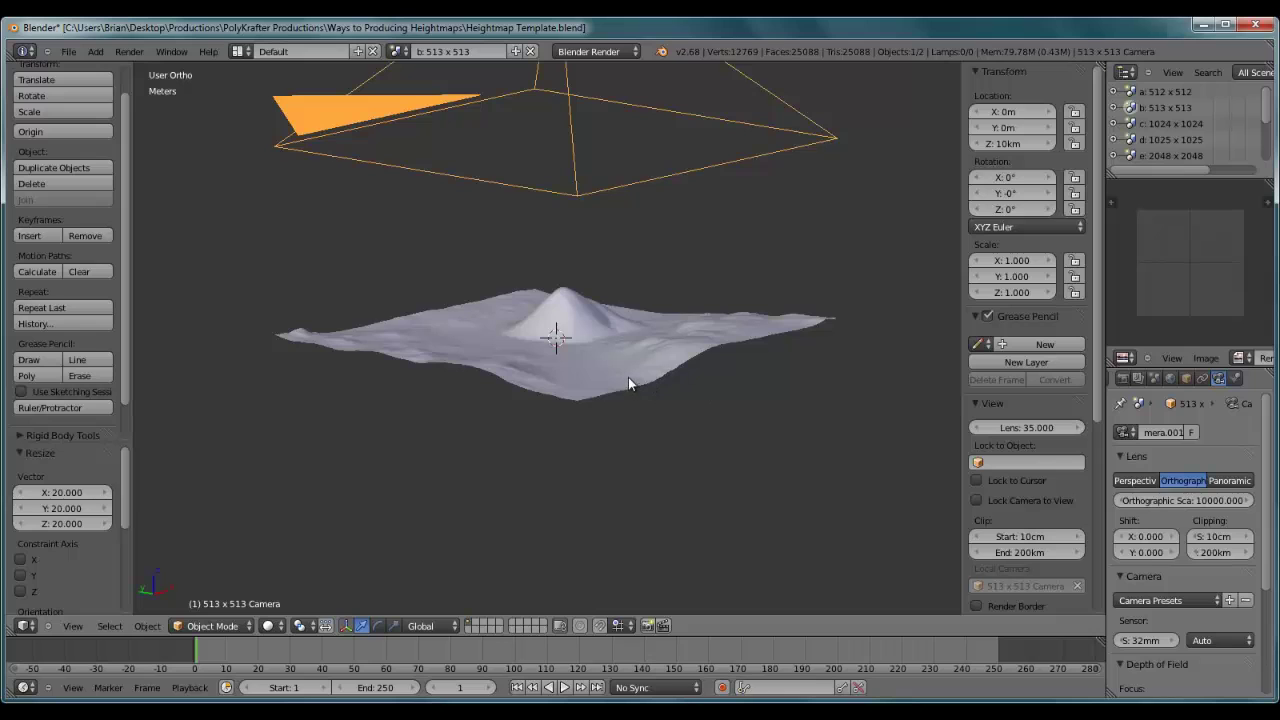
pyautogui.moveTo(615, 377); pyautogui.dragTo(649, 343, button='middle')
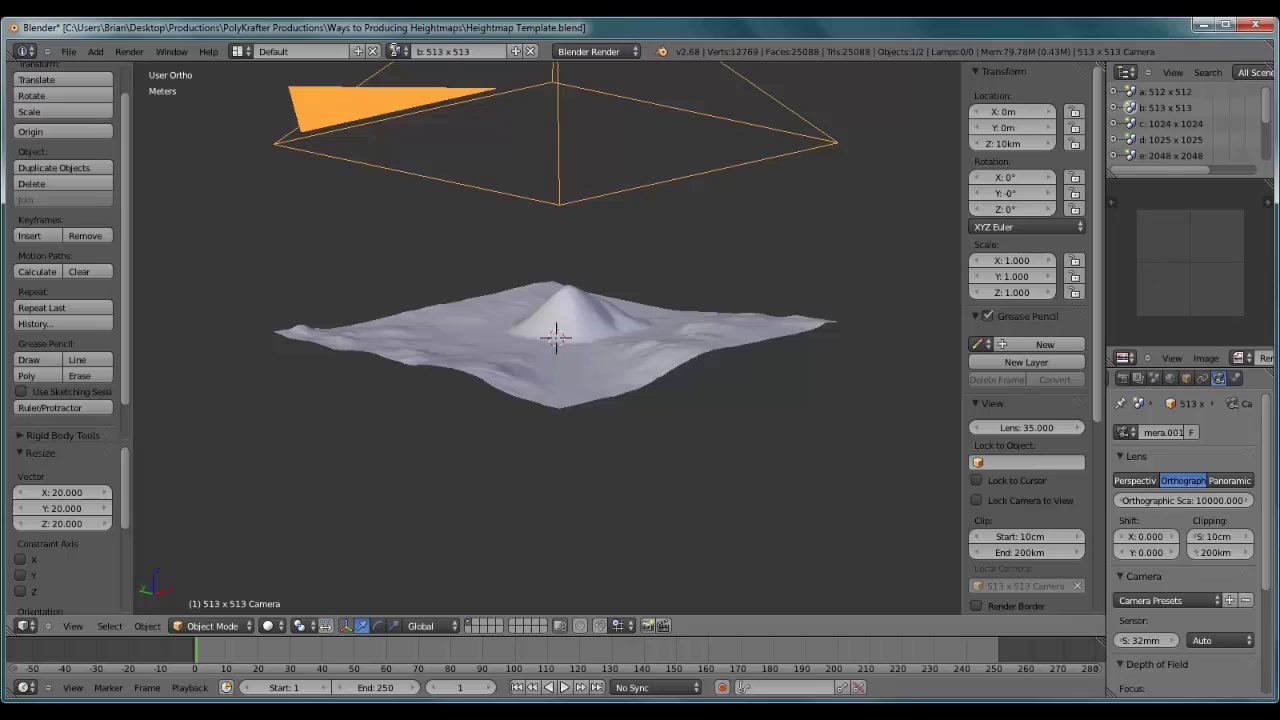
# Return to the 512 x 512 scene and select TerrainMesh.009 in an enlarged Outliner.
pyautogui.click(396, 51)
pyautogui.click(445, 78)
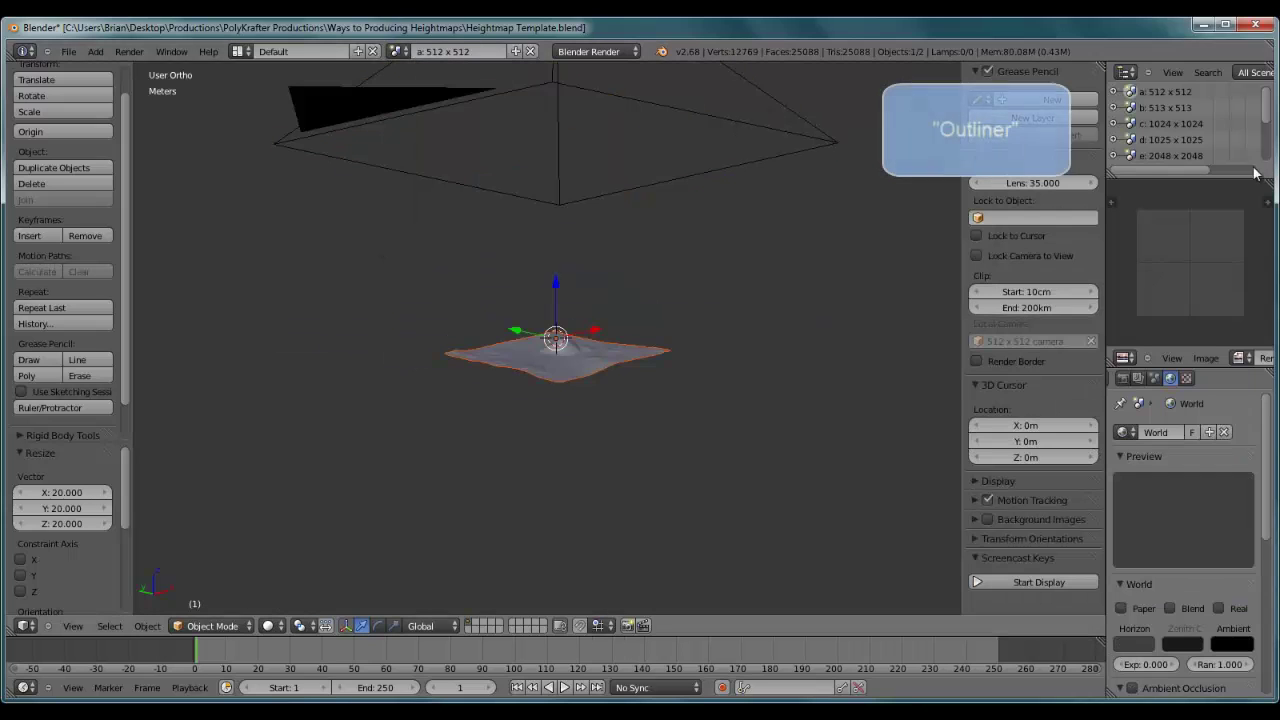
pyautogui.moveTo(1197, 177); pyautogui.dragTo(1198, 191)
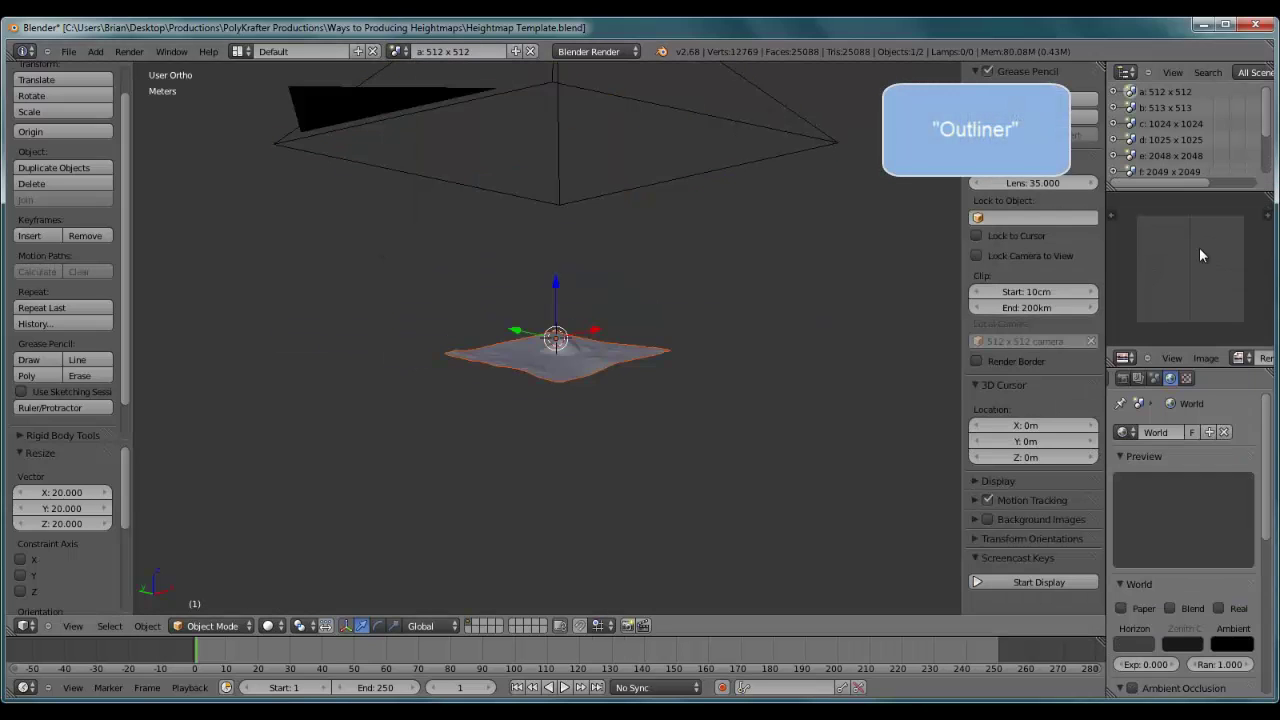
pyautogui.click(1114, 91)
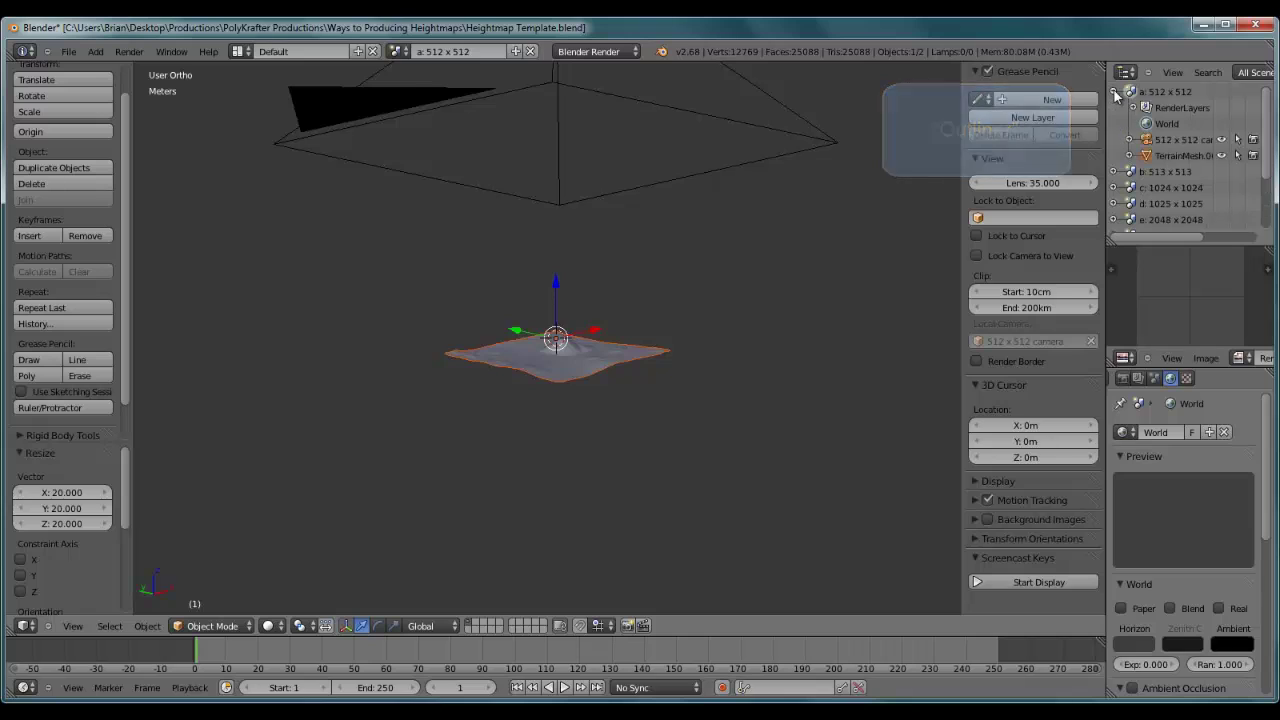
pyautogui.click(1177, 155)
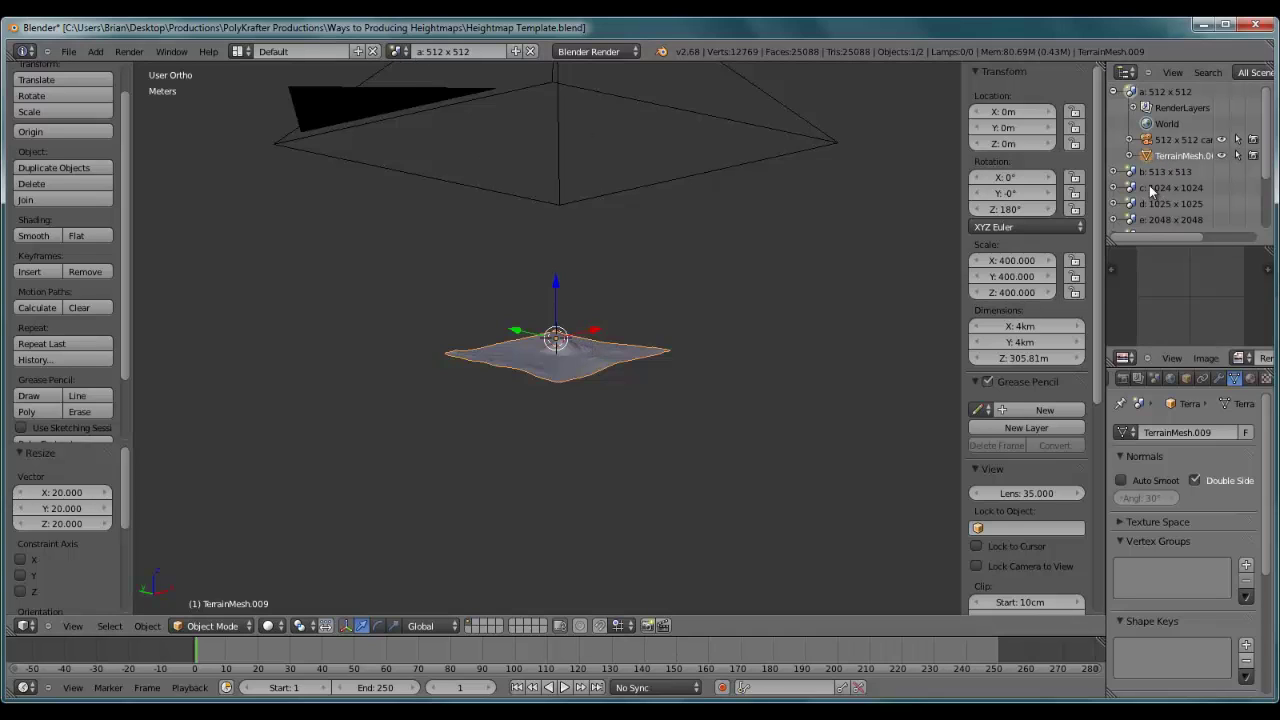
# Drag TerrainMesh.009 onto the b: 513 x 513 scene to link it there.
pyautogui.click(1115, 172)
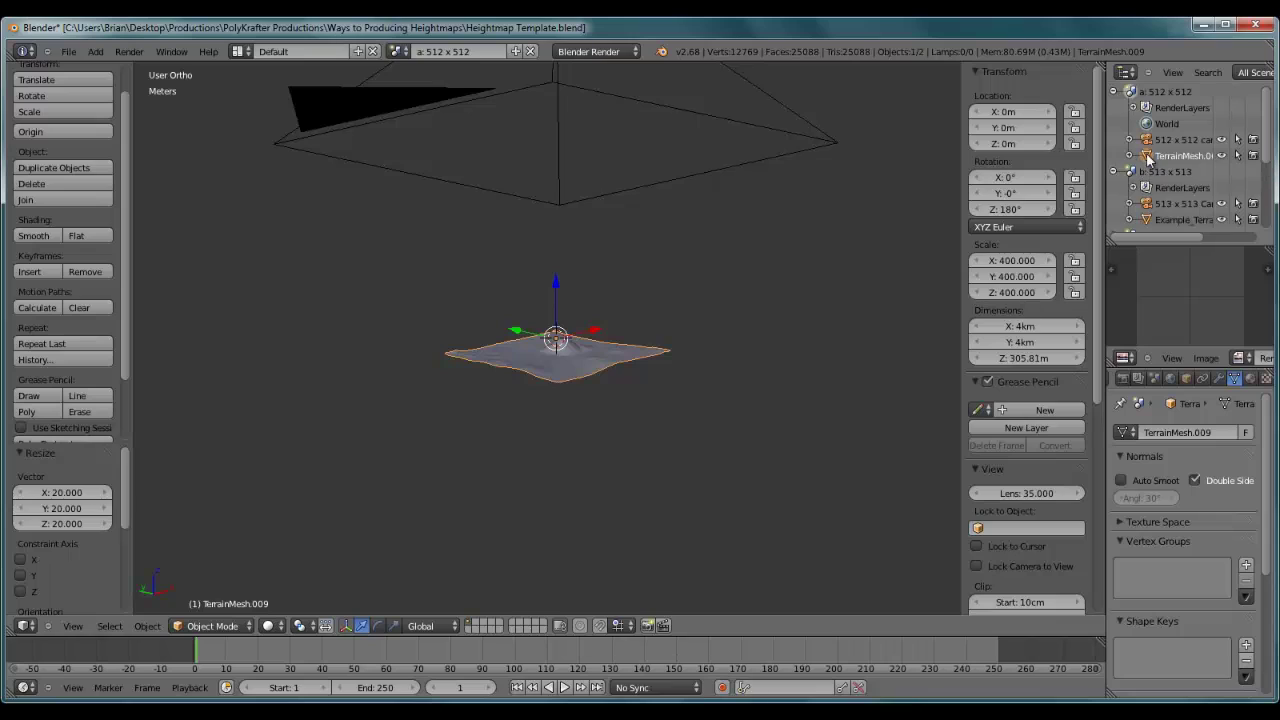
pyautogui.moveTo(1148, 160); pyautogui.dragTo(1129, 177)
pyautogui.scroll(-1, 1141, 183)
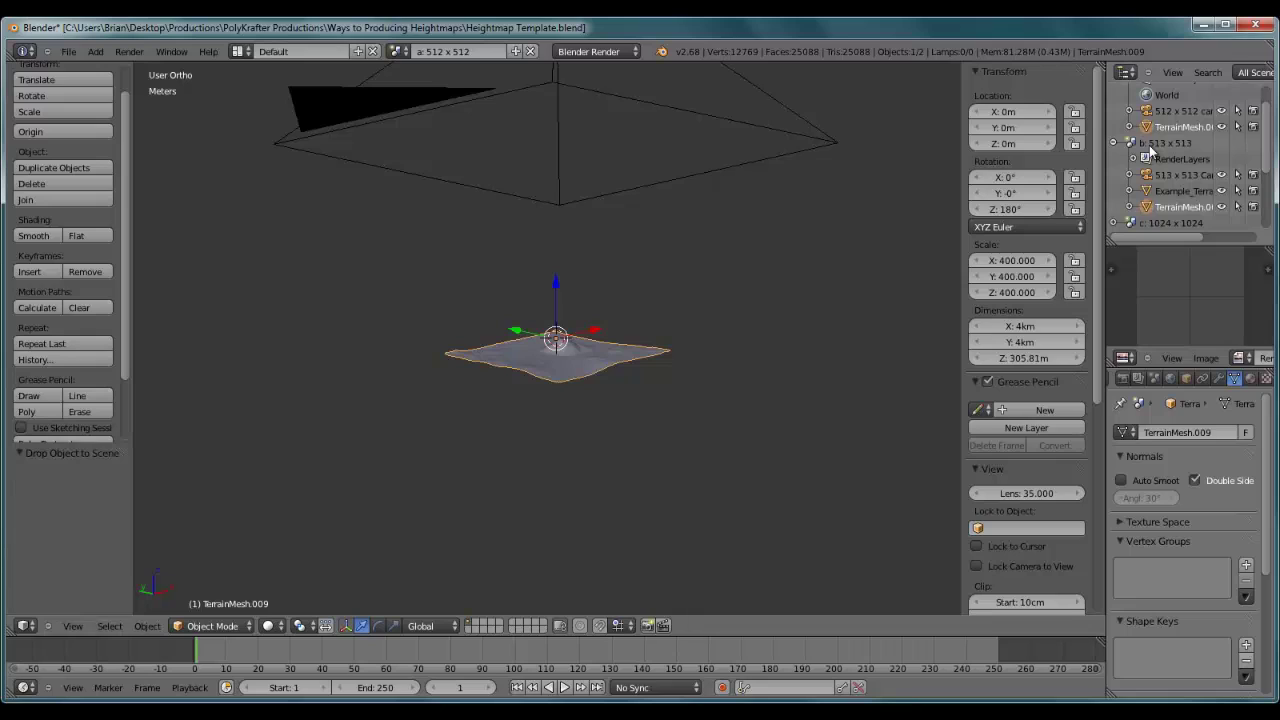
pyautogui.scroll(2, 1150, 150)
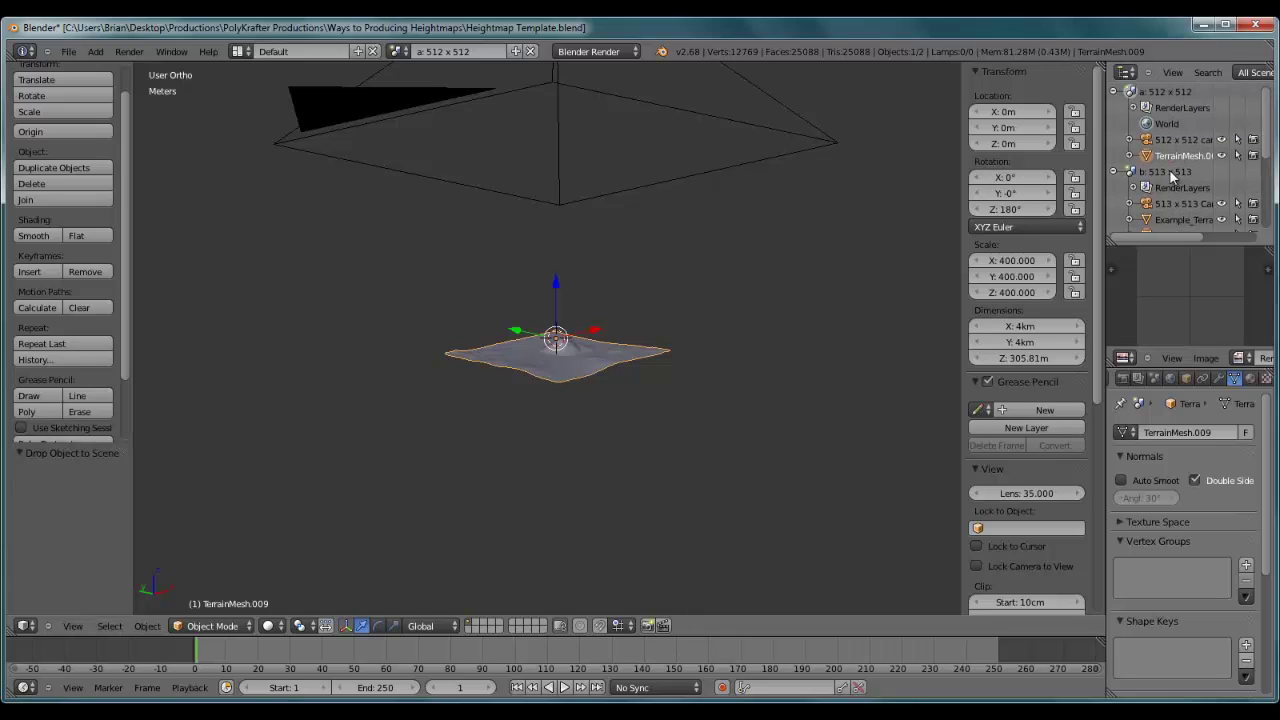
# Delete Example_Terrain_Mesh.003 from the 513 x 513 scene.
pyautogui.click(400, 51)
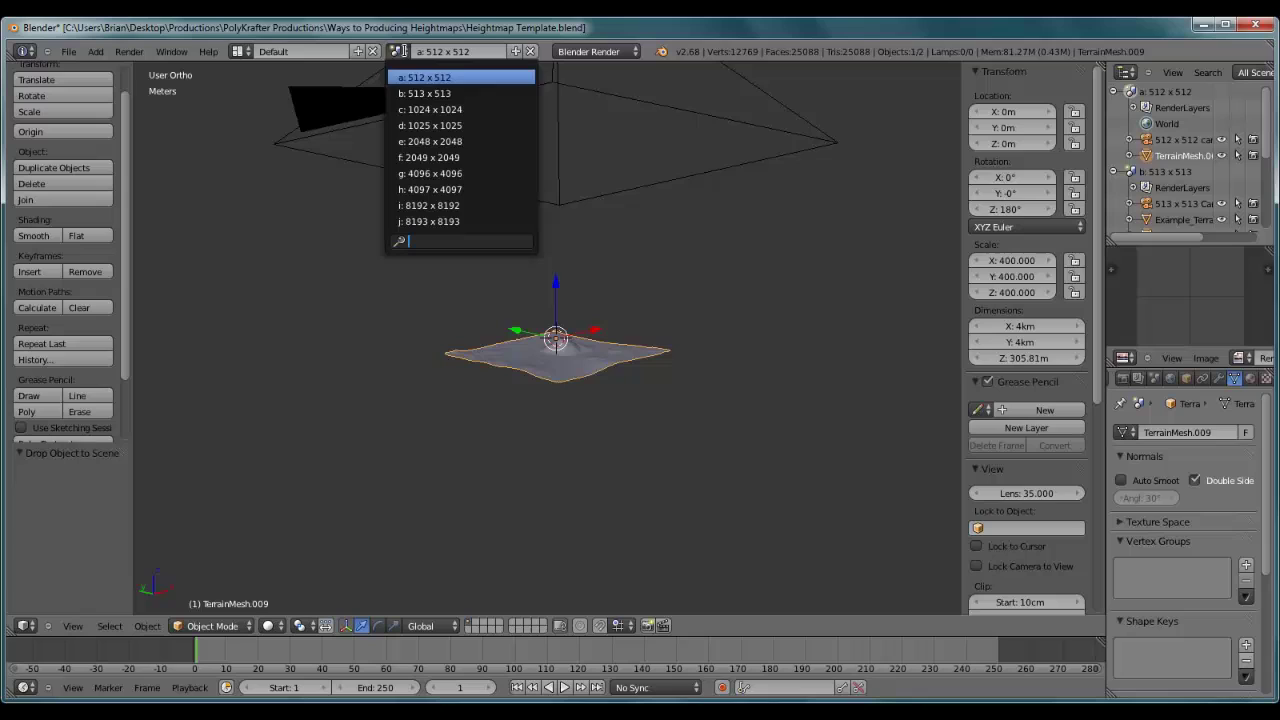
pyautogui.click(420, 93)
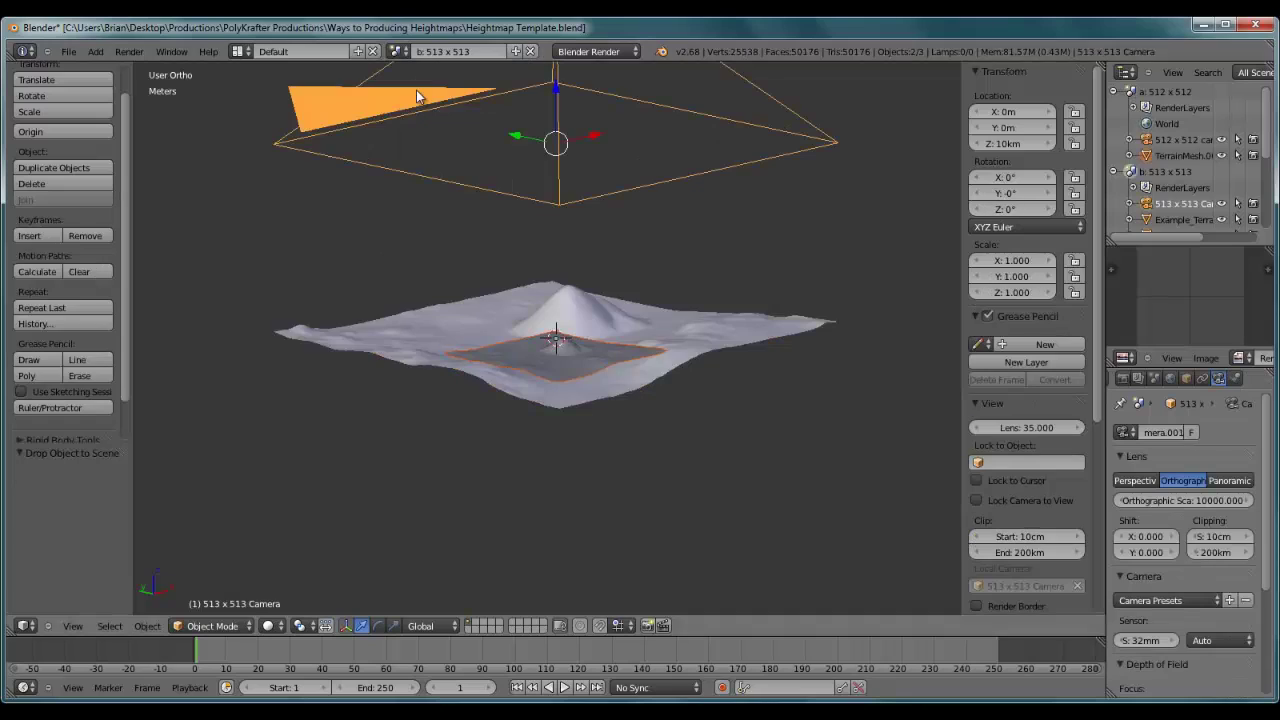
pyautogui.rightClick(616, 320)
pyautogui.press('x')
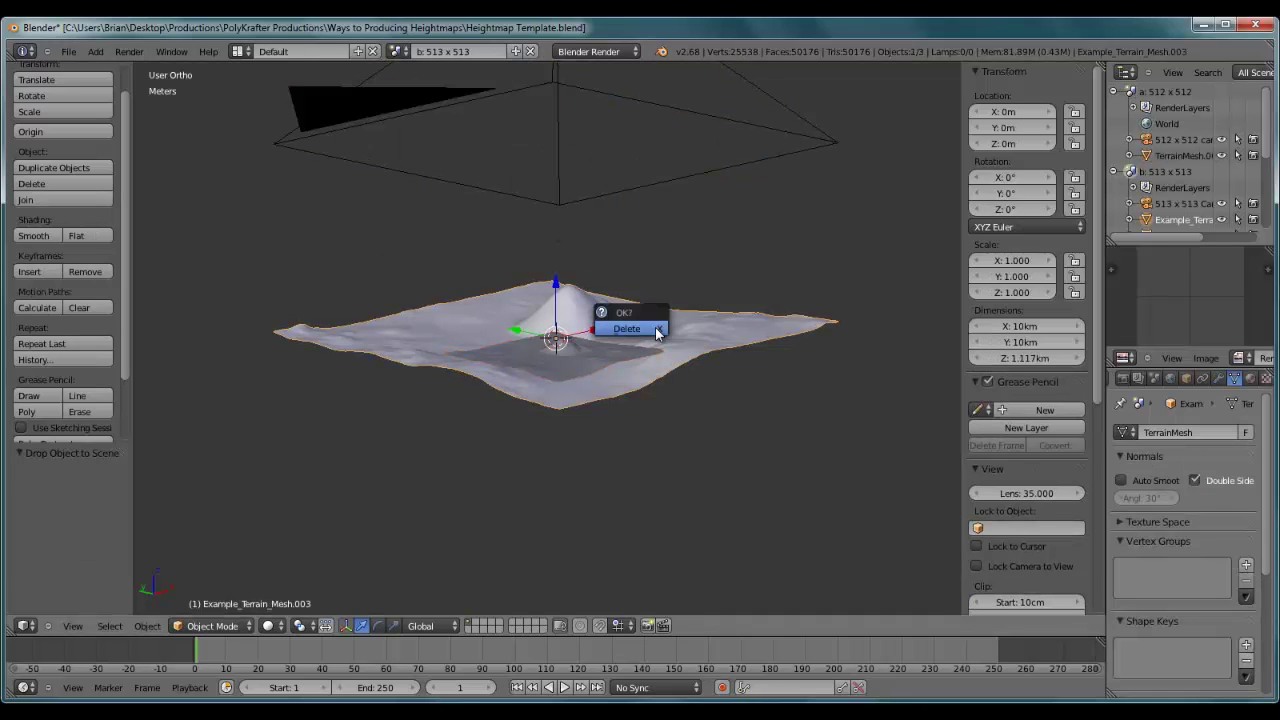
pyautogui.click(651, 329)
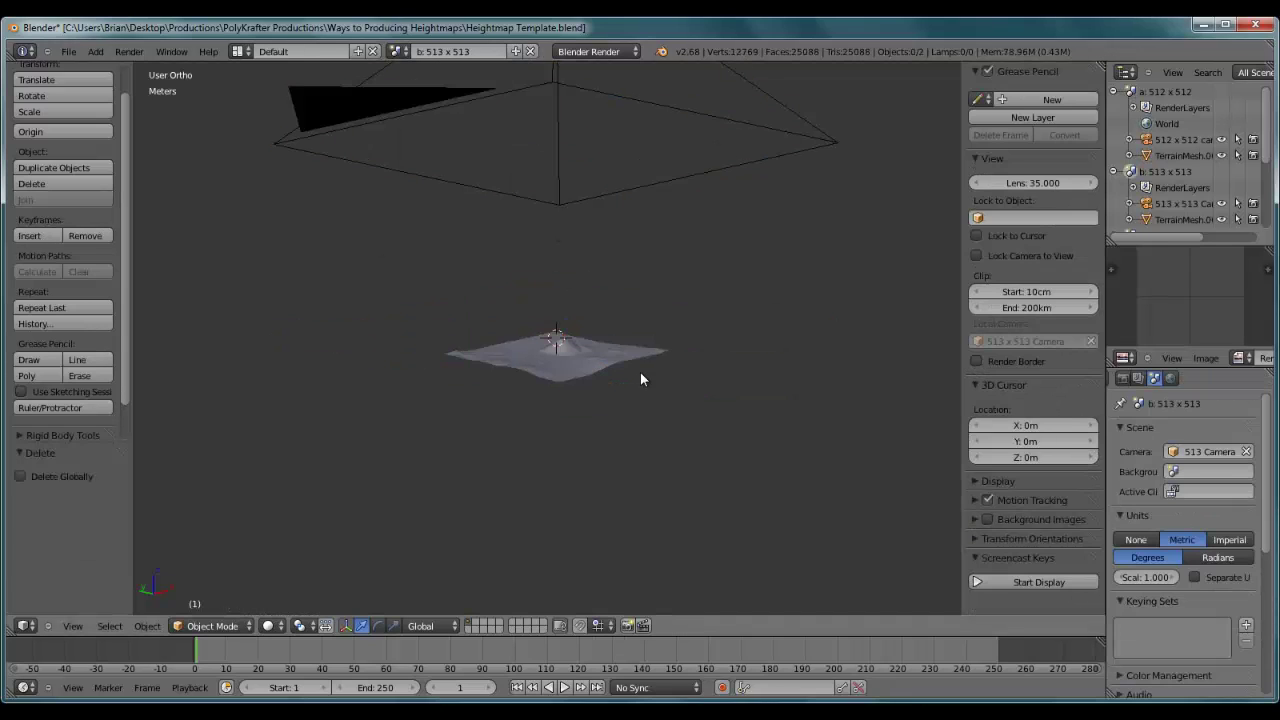
# Collapse the 513 x 513 and 512 x 512 scene entries in the Outliner.
pyautogui.click(1185, 174)
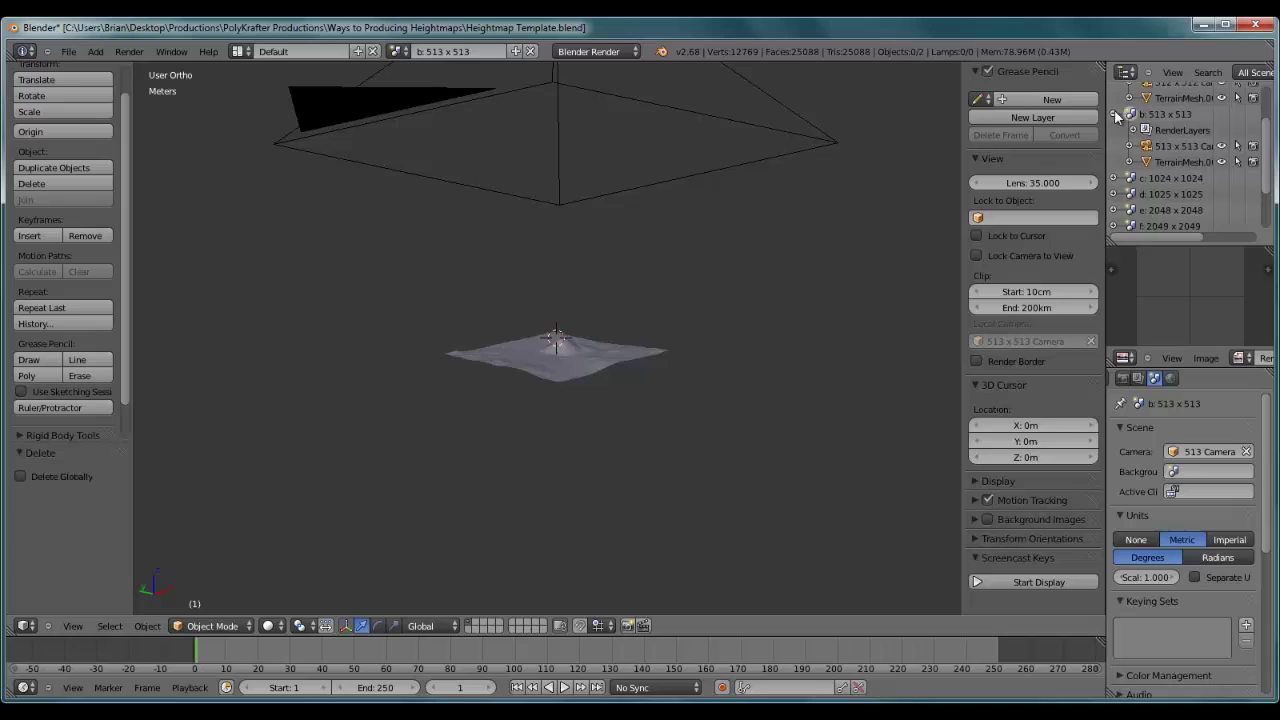
pyautogui.scroll(1, 1160, 152)
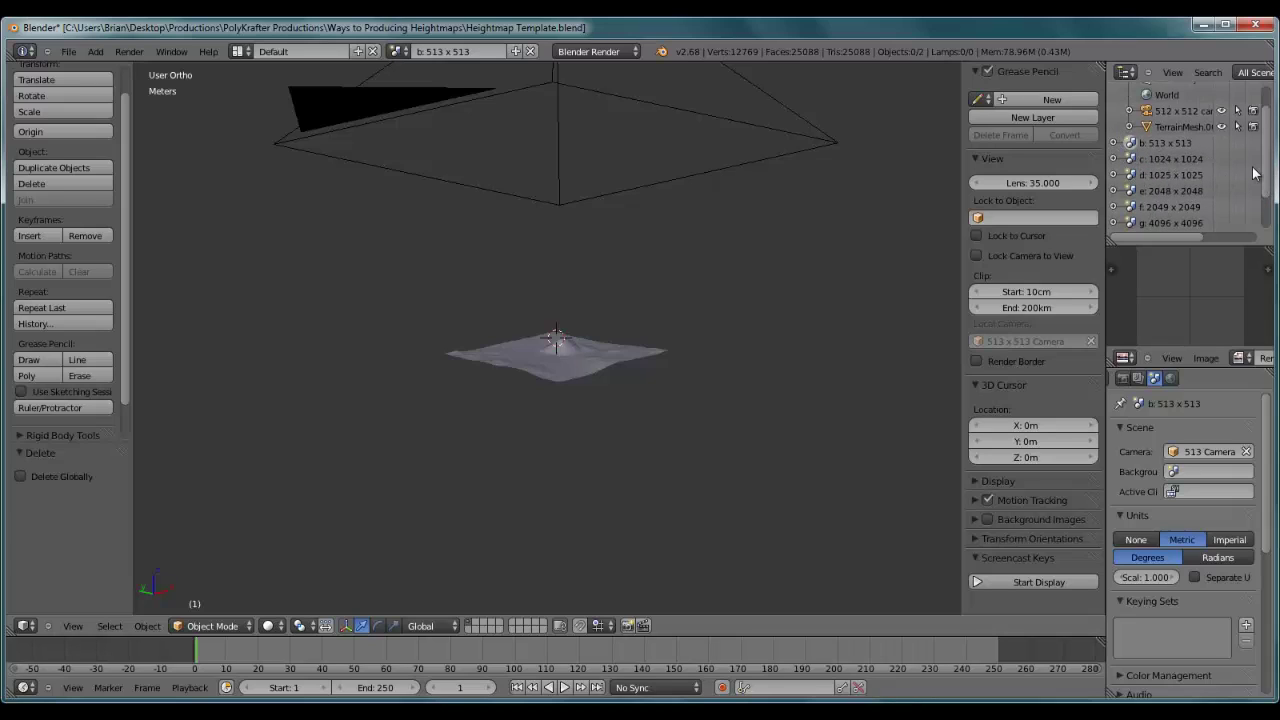
pyautogui.scroll(1, 1160, 150)
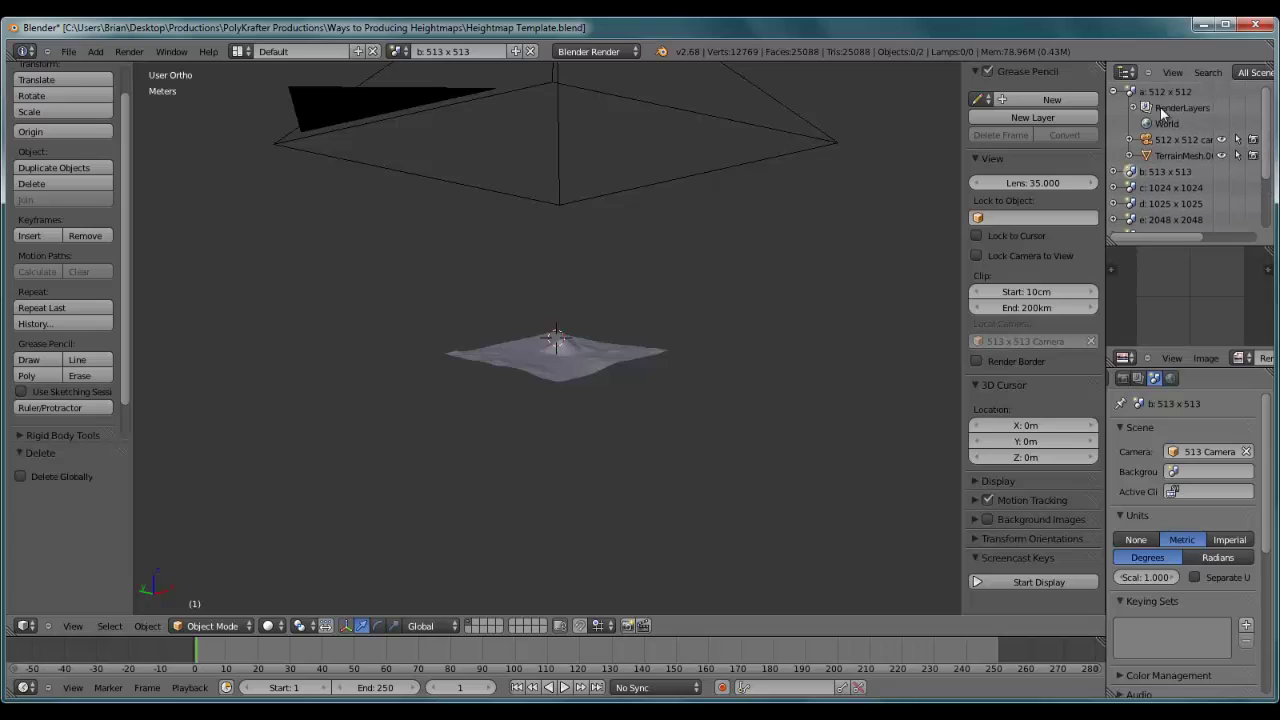
pyautogui.click(1114, 92)
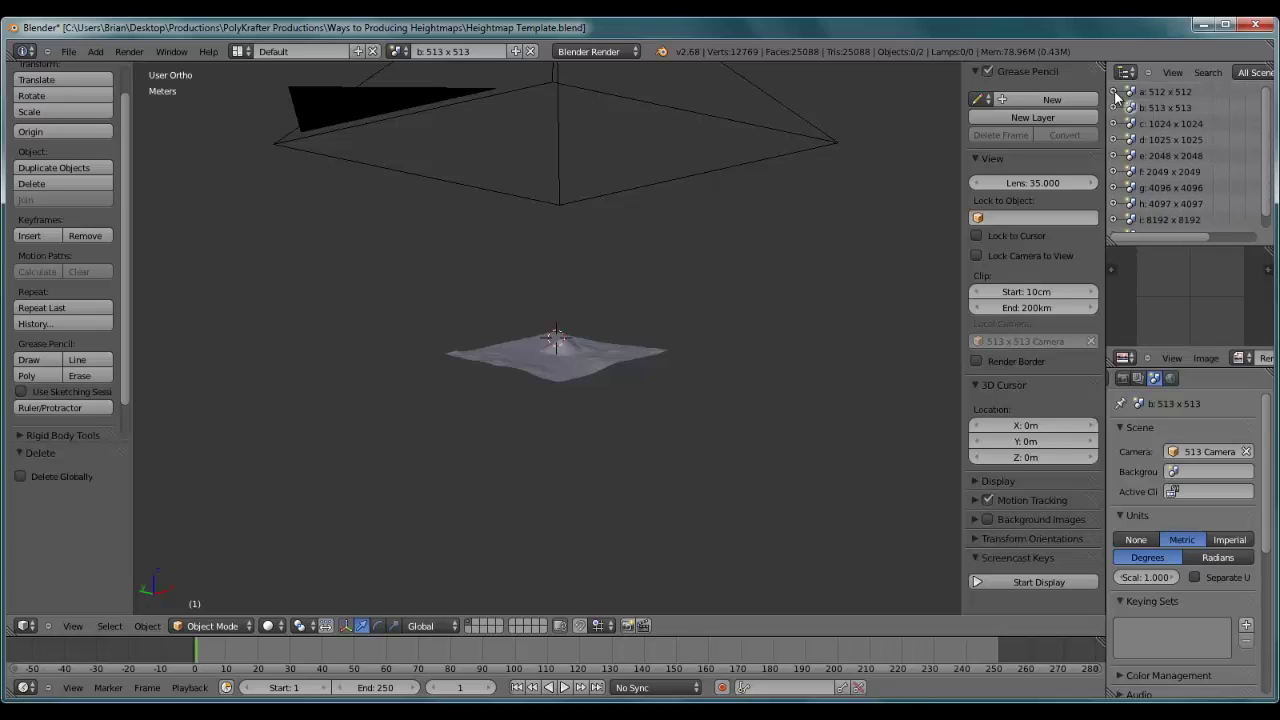
pyautogui.click(1114, 92)
pyautogui.click(1114, 92)
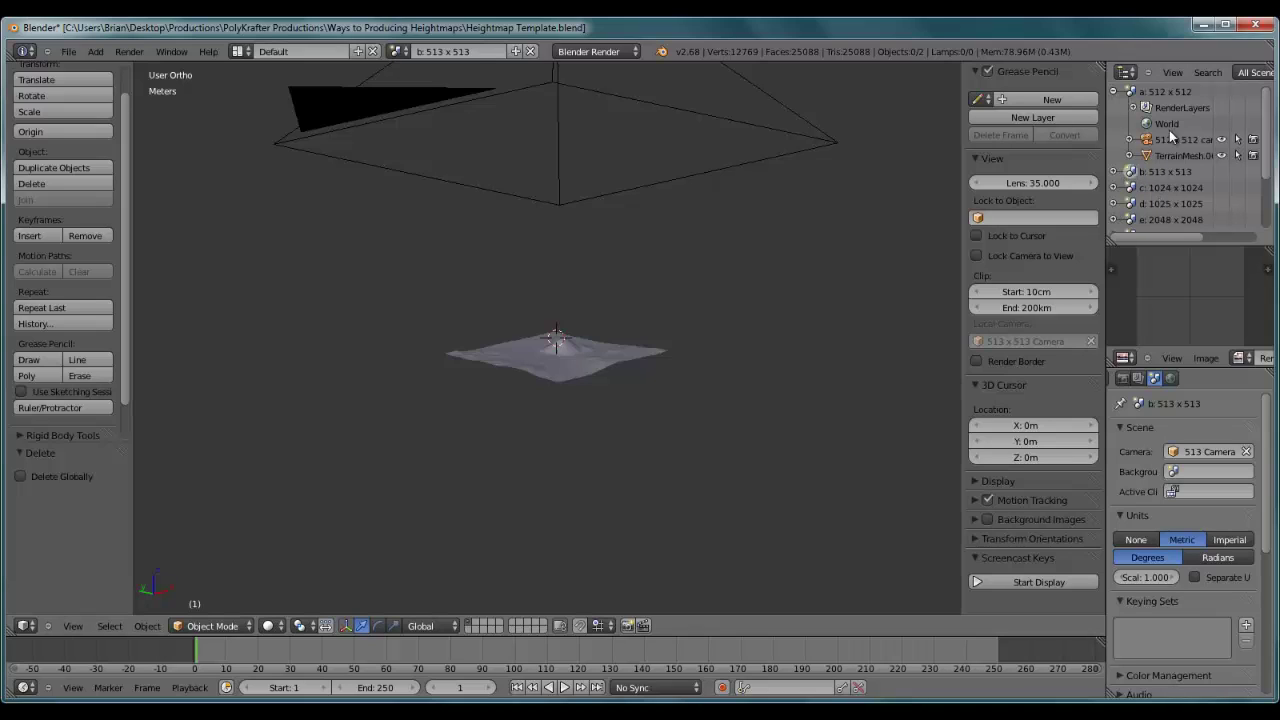
pyautogui.click(1116, 91)
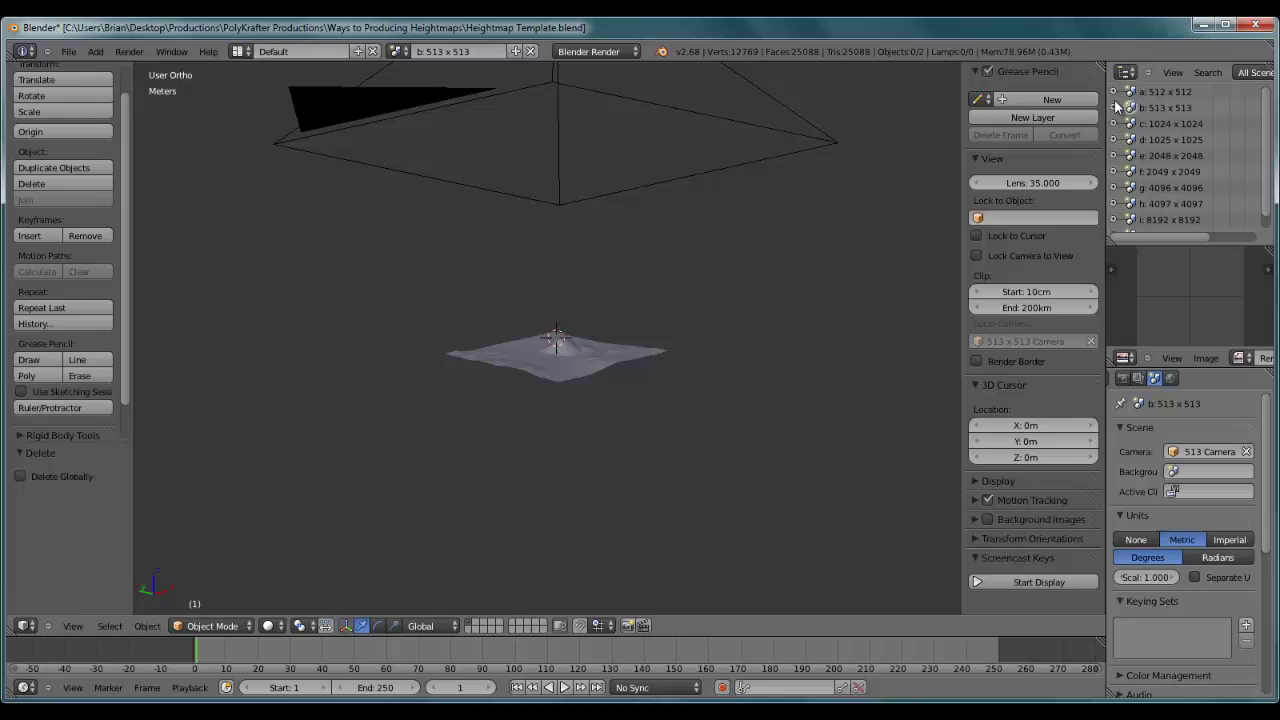
pyautogui.scroll(1, 1194, 385)
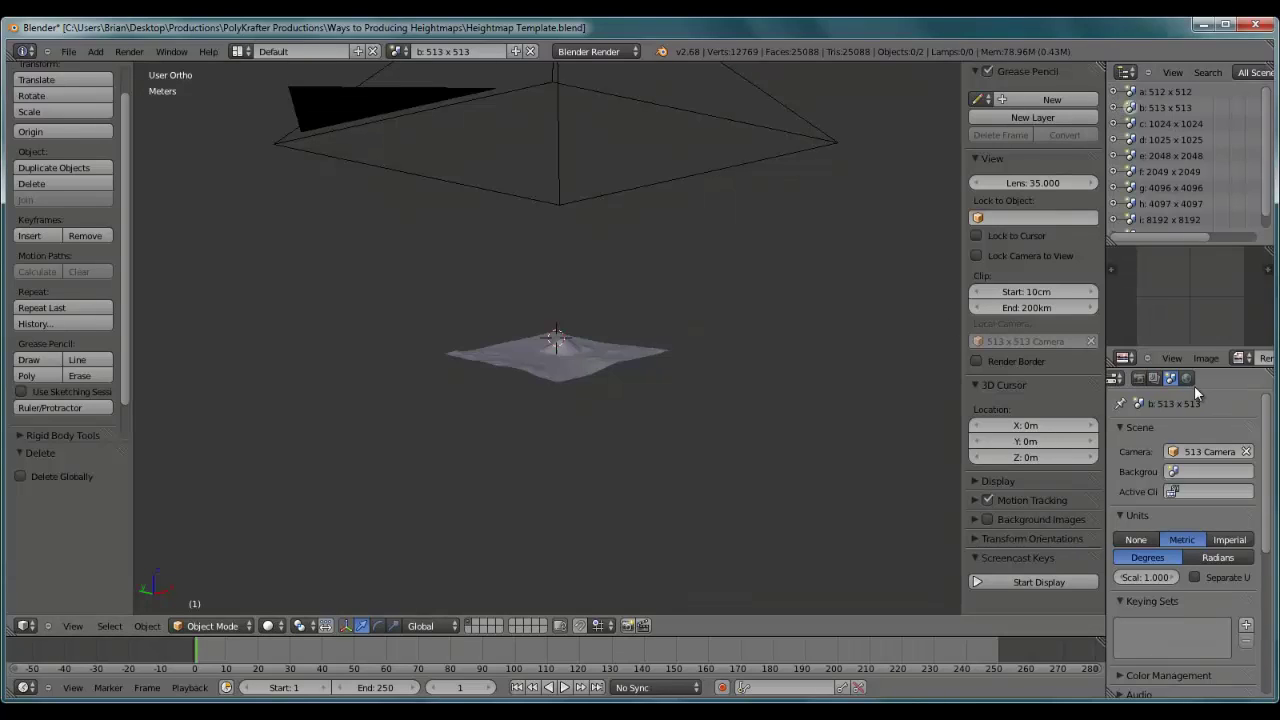
pyautogui.scroll(1, 1181, 383)
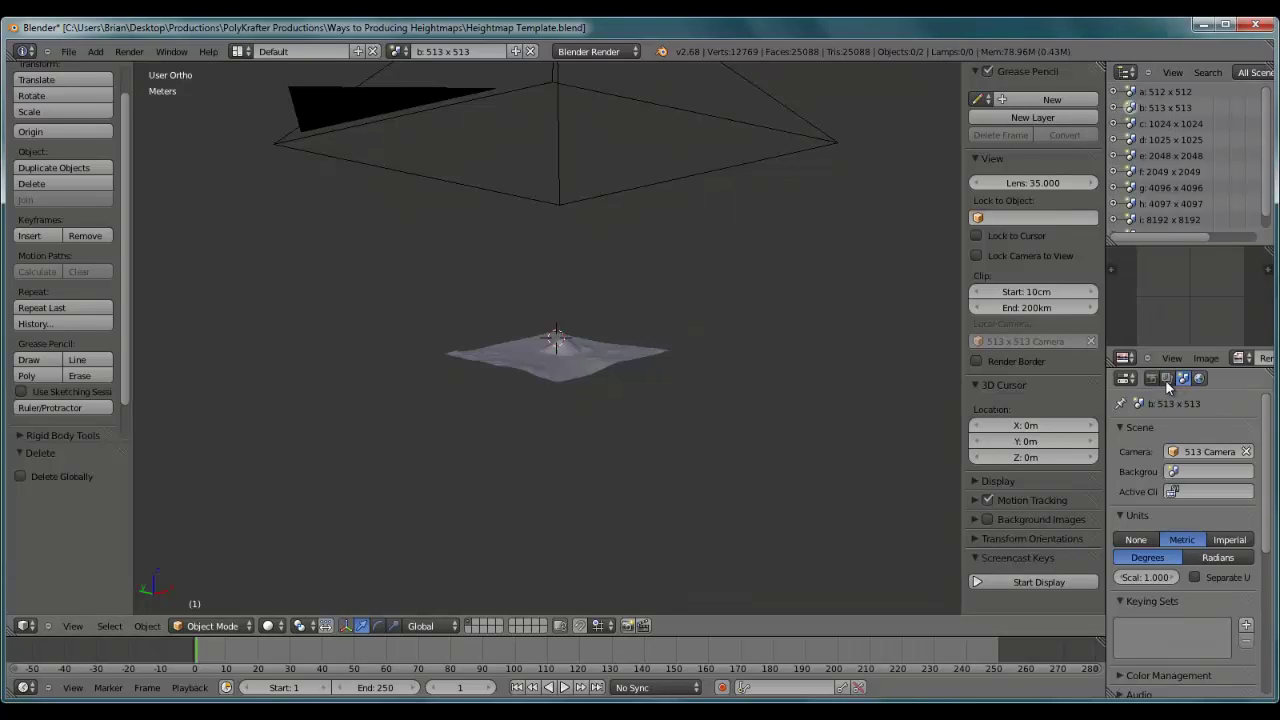